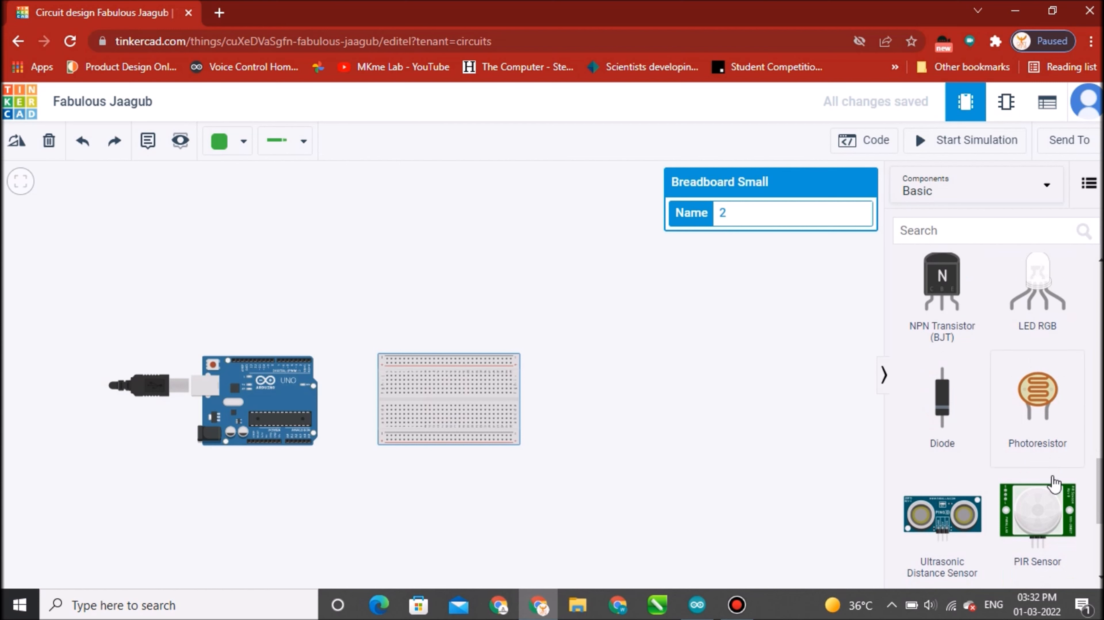
Step: Add a PIR Sensor to the workspace just above the Arduino Uno
left_click(1038, 521)
left_click_drag(1038, 521, 408, 336)
left_click_drag(334, 311, 327, 284)
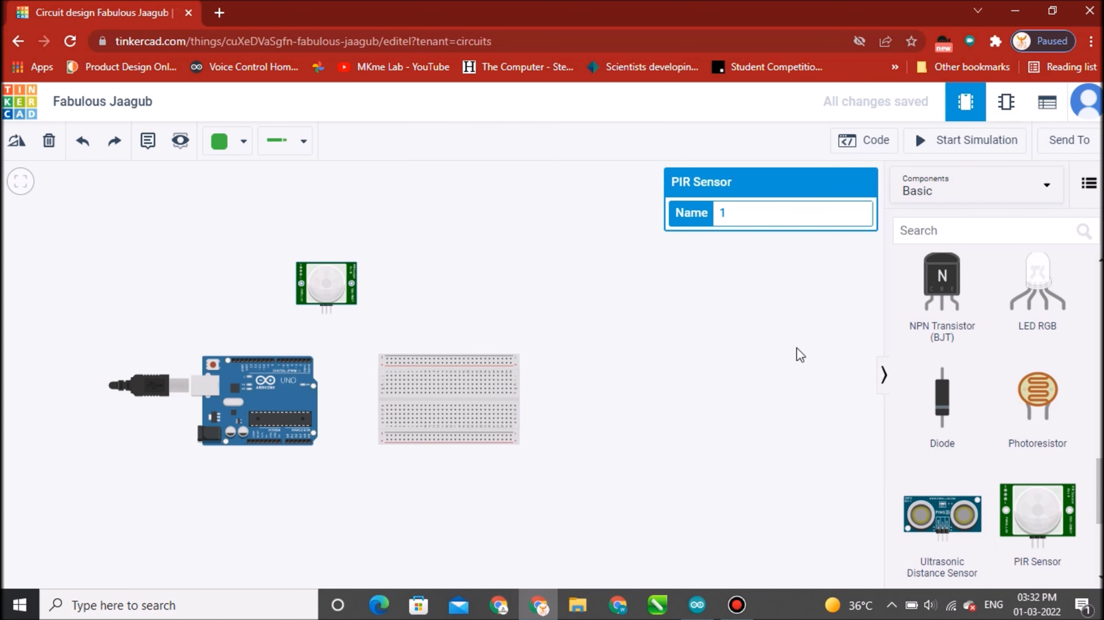
left_click(740, 351)
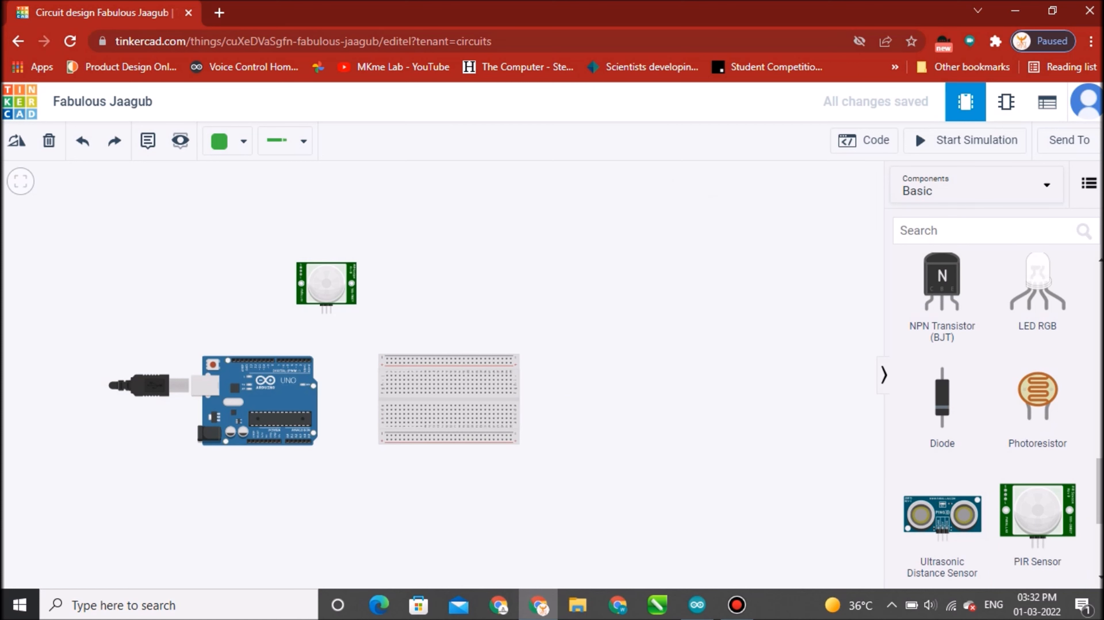
Step: Place a red LED on the breadboard with its cathode in column 9 and anode in column 10 of row j
scroll(1100, 402, "up", 15)
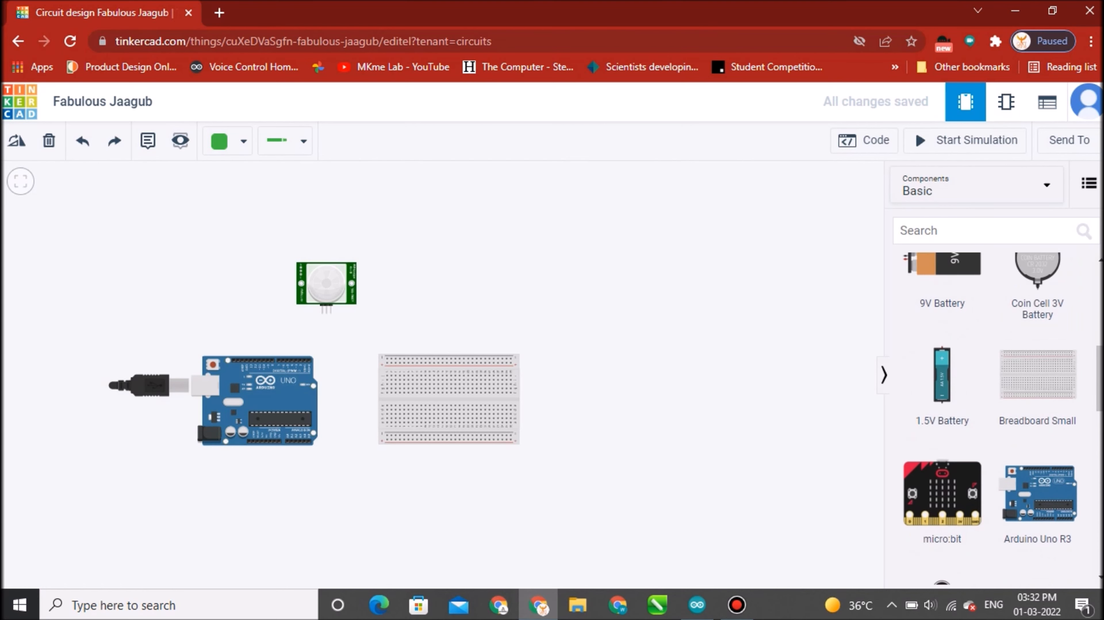
scroll(994, 419, "up", 4)
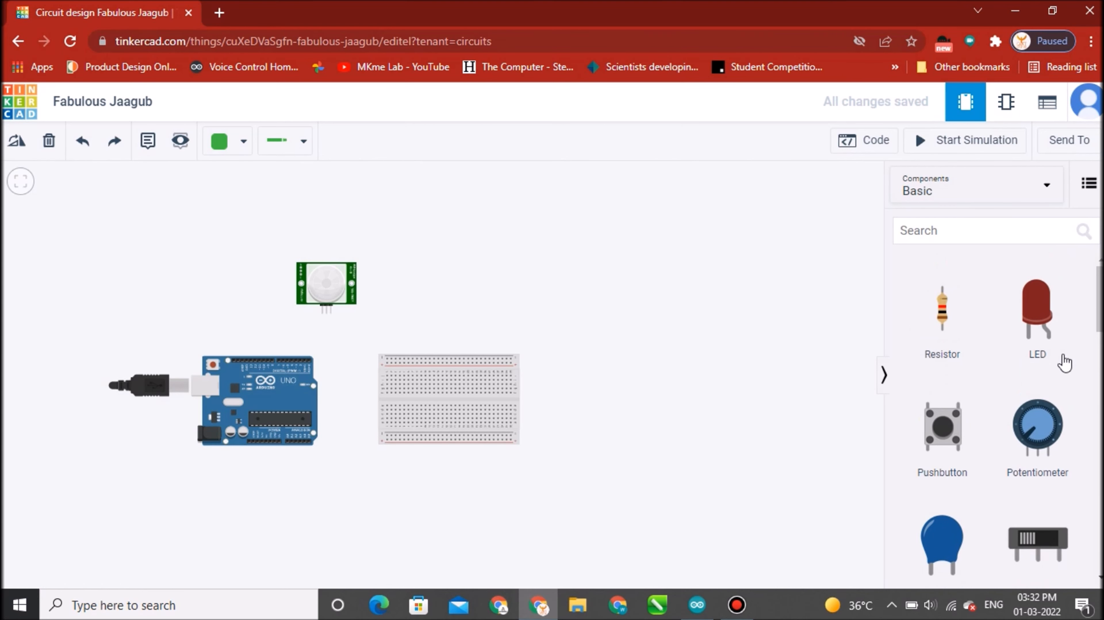
left_click(1040, 317)
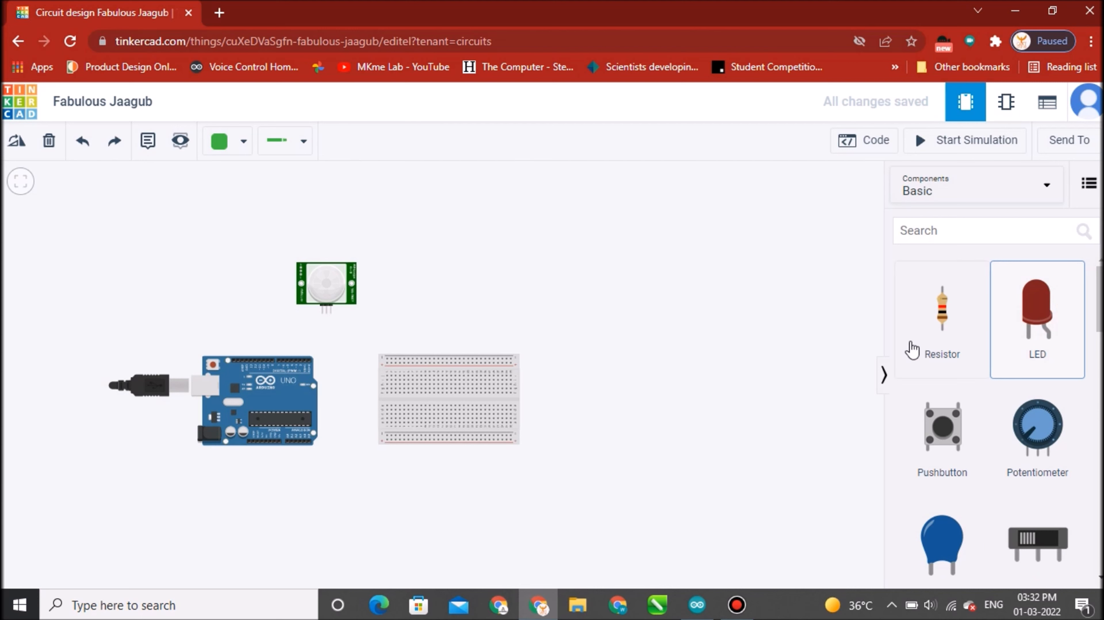
left_click(424, 376)
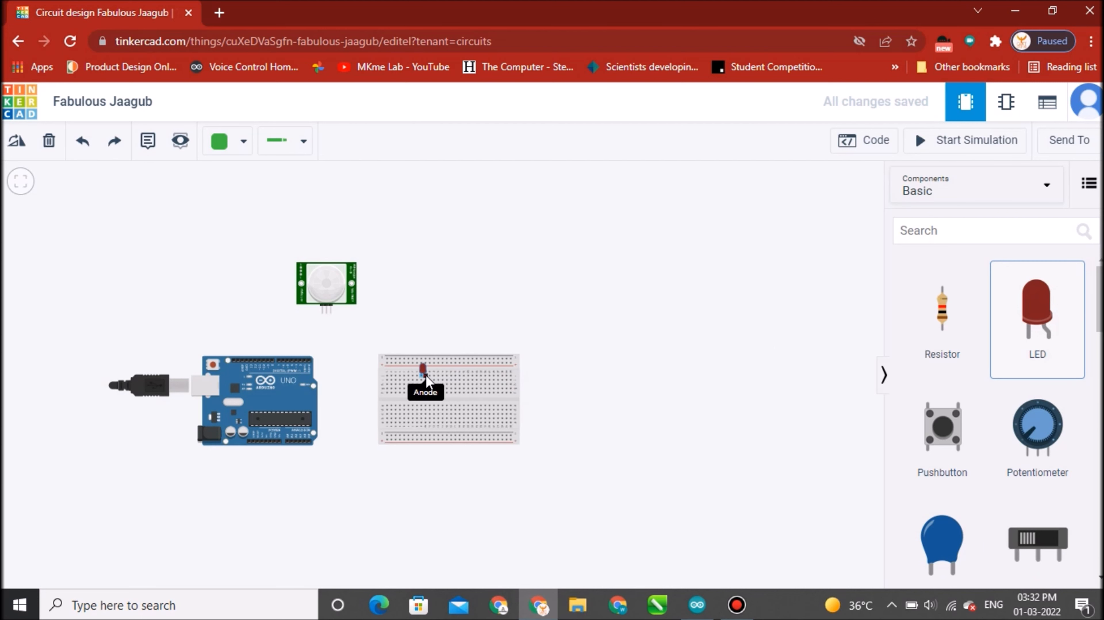
left_click(753, 367)
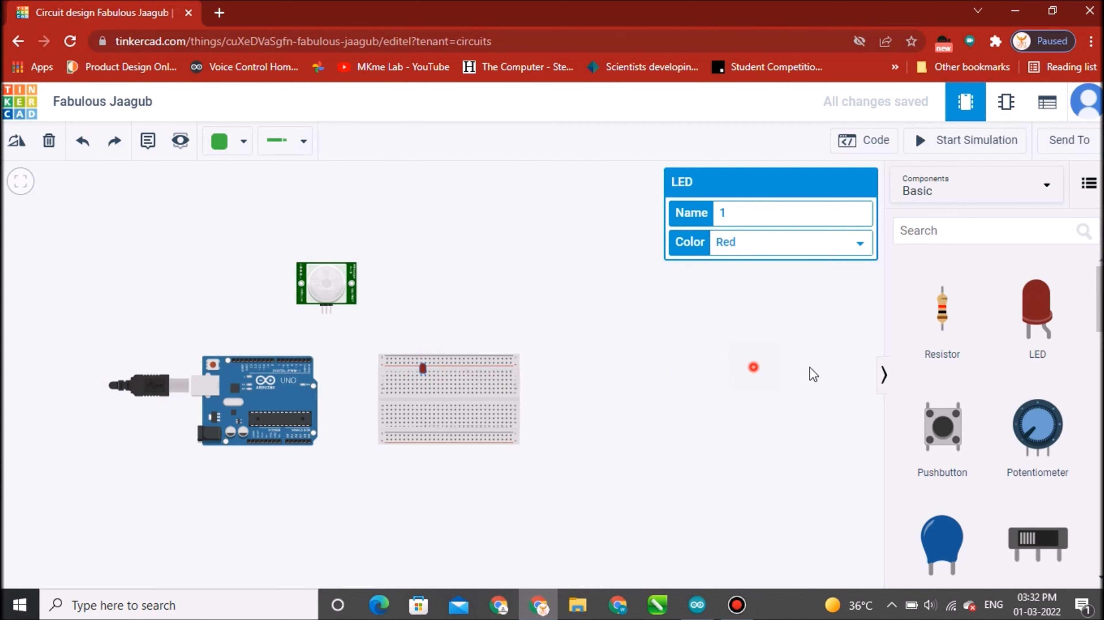
Step: Place a Piezo on the breadboard with its pins in row j at columns 23 and 28
scroll(1026, 375, "down", 10)
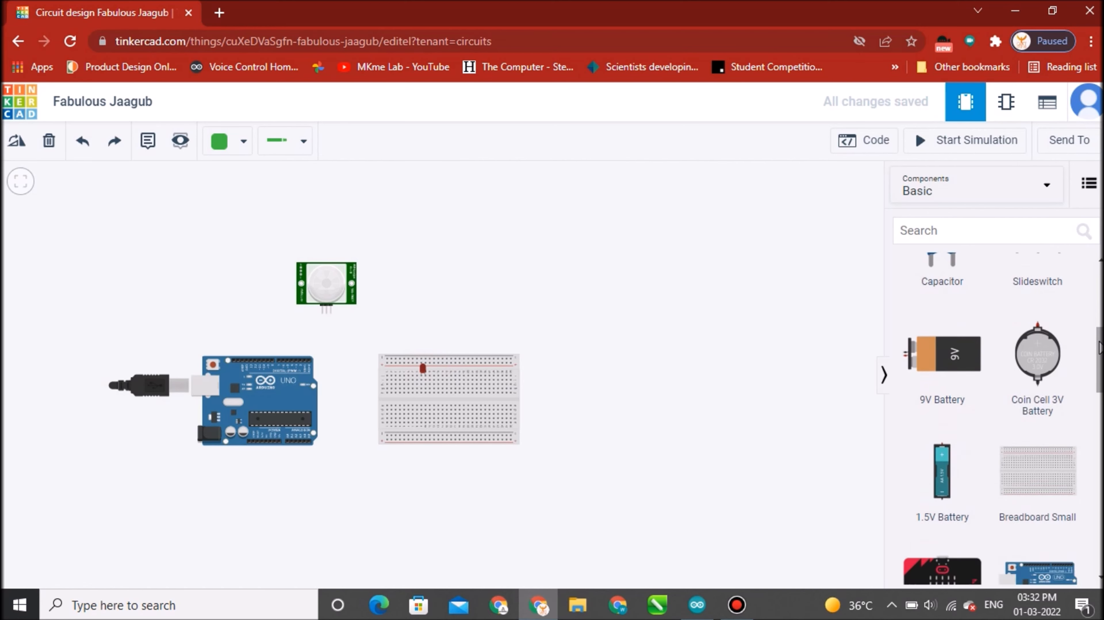
scroll(1038, 391, "down", 10)
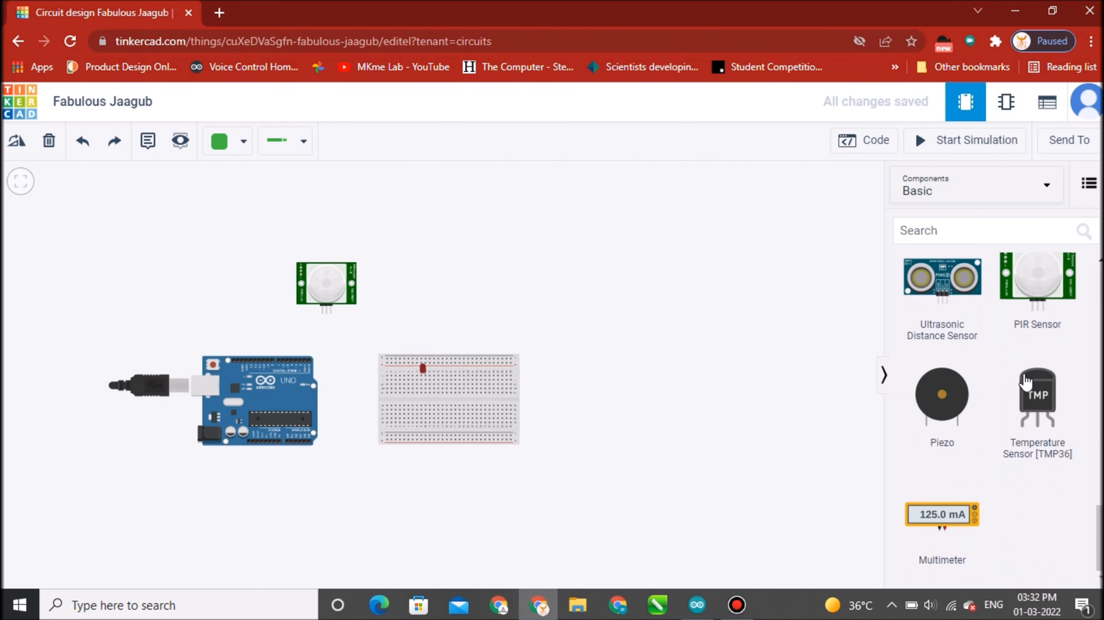
left_click(493, 378)
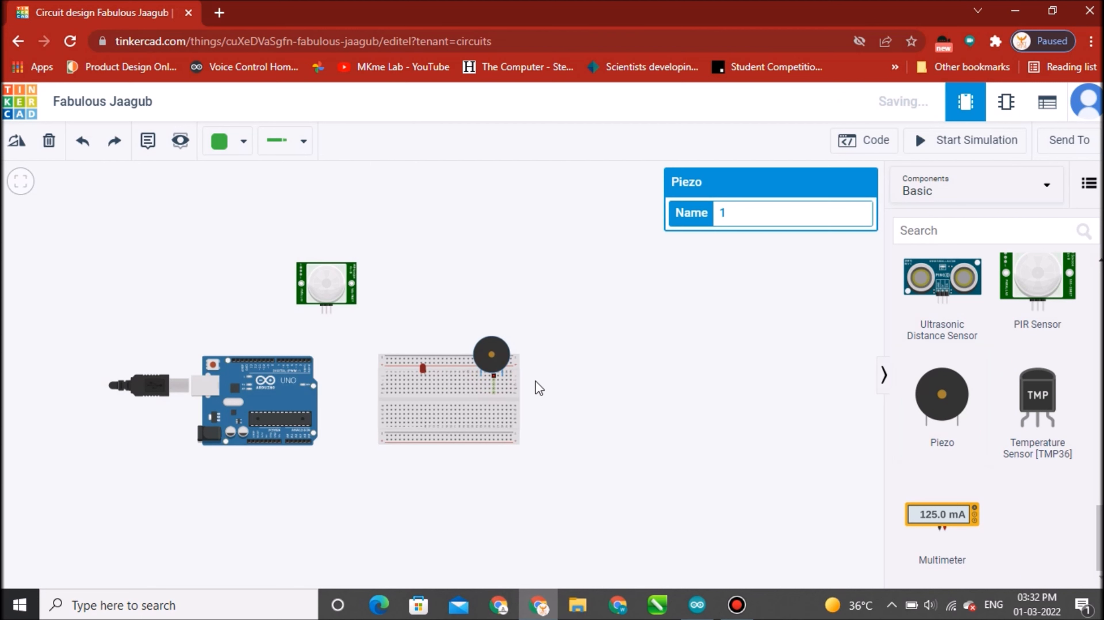
Step: Place a resistor across the breadboard's centre gap in column 9, from row f to row d, in line with the LED's cathode
scroll(990, 413, "up", 4)
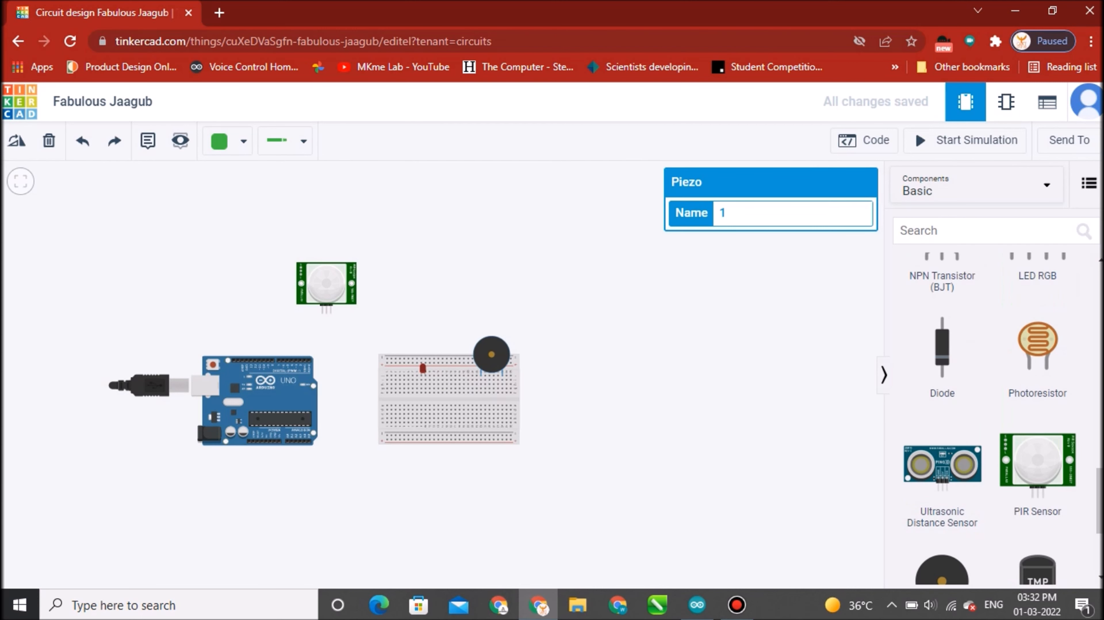
scroll(991, 413, "up", 3)
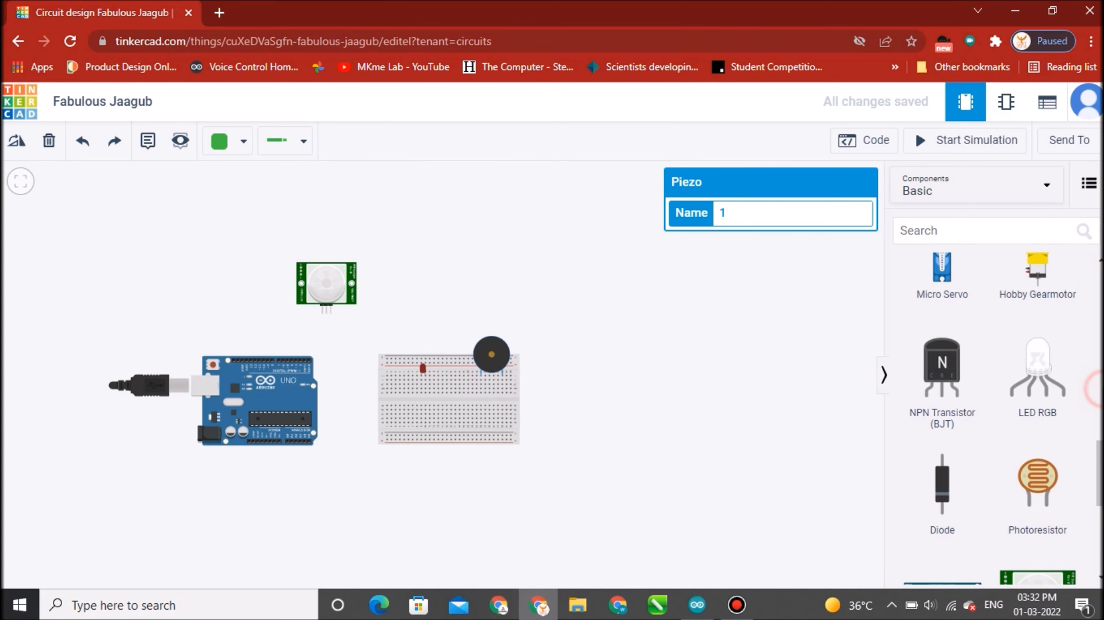
scroll(955, 399, "up", 6)
left_click(677, 382)
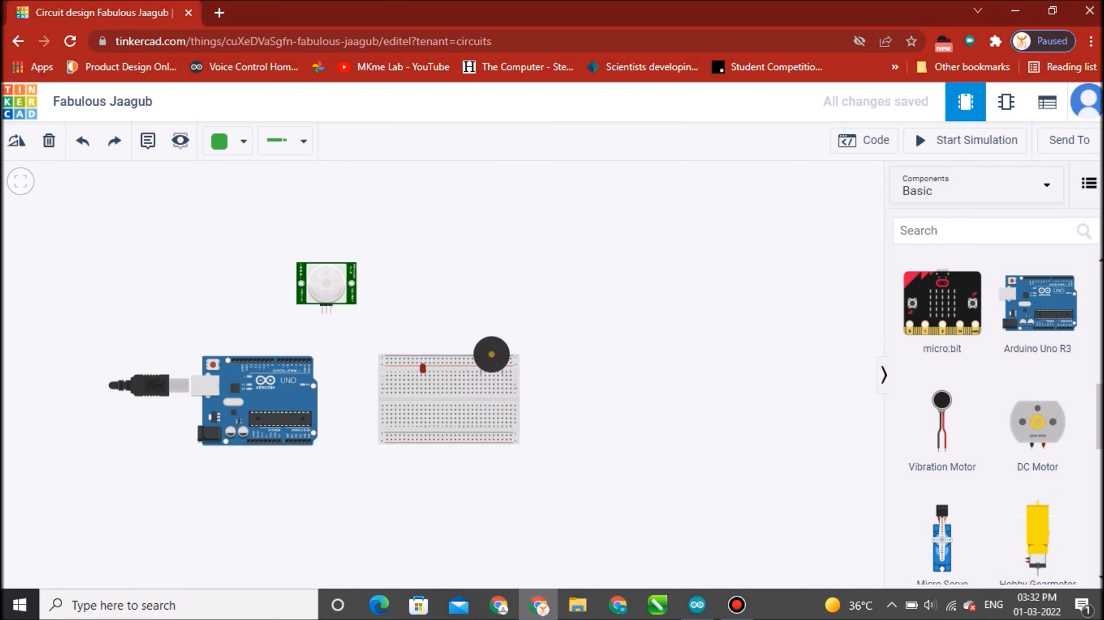
scroll(986, 348, "up", 13)
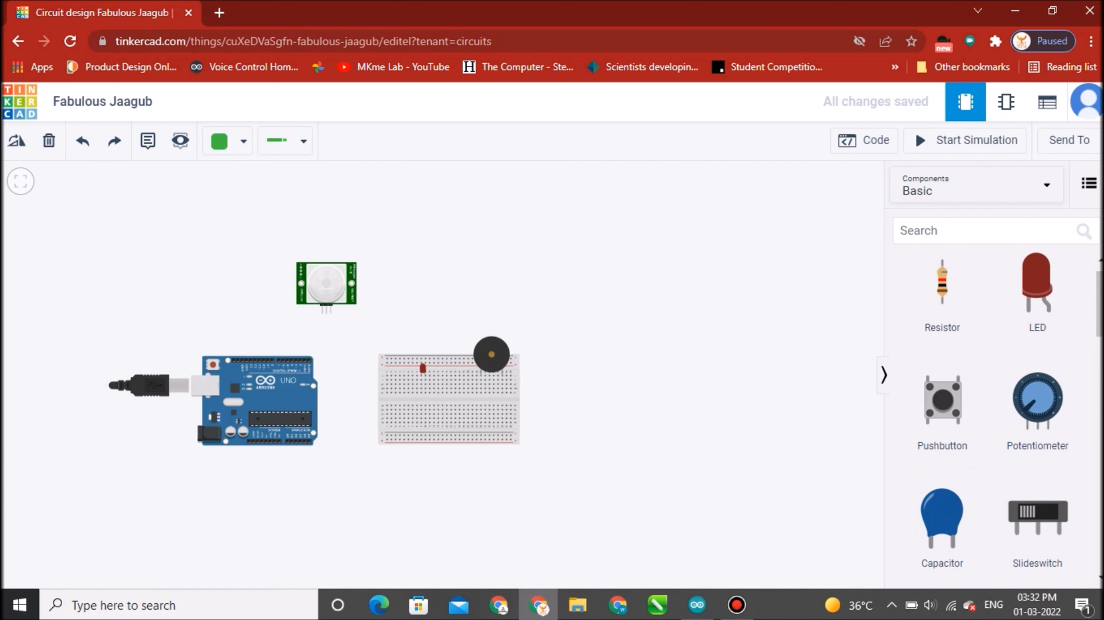
left_click_drag(942, 316, 628, 360)
left_click_drag(487, 399, 423, 398)
scroll(423, 396, "up", 5)
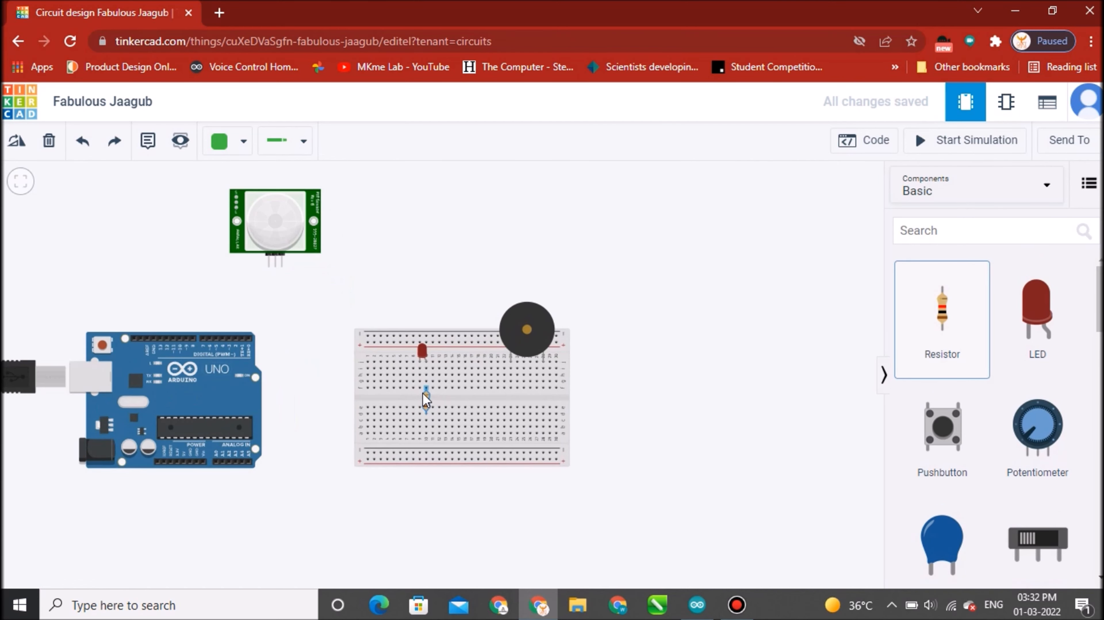
scroll(423, 393, "up", 3)
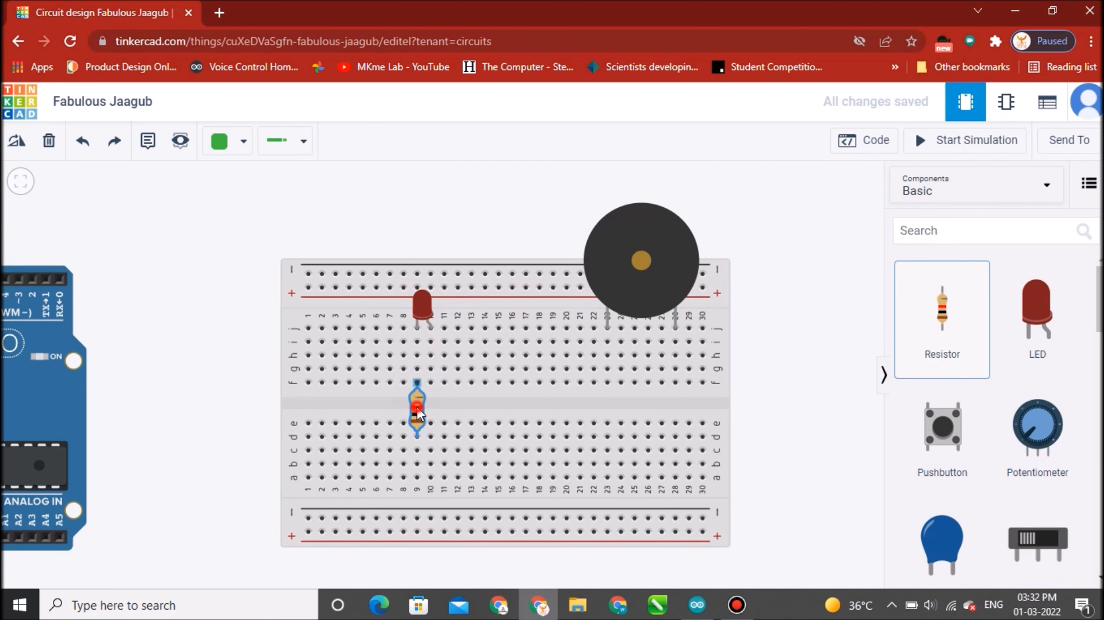
left_click(417, 407)
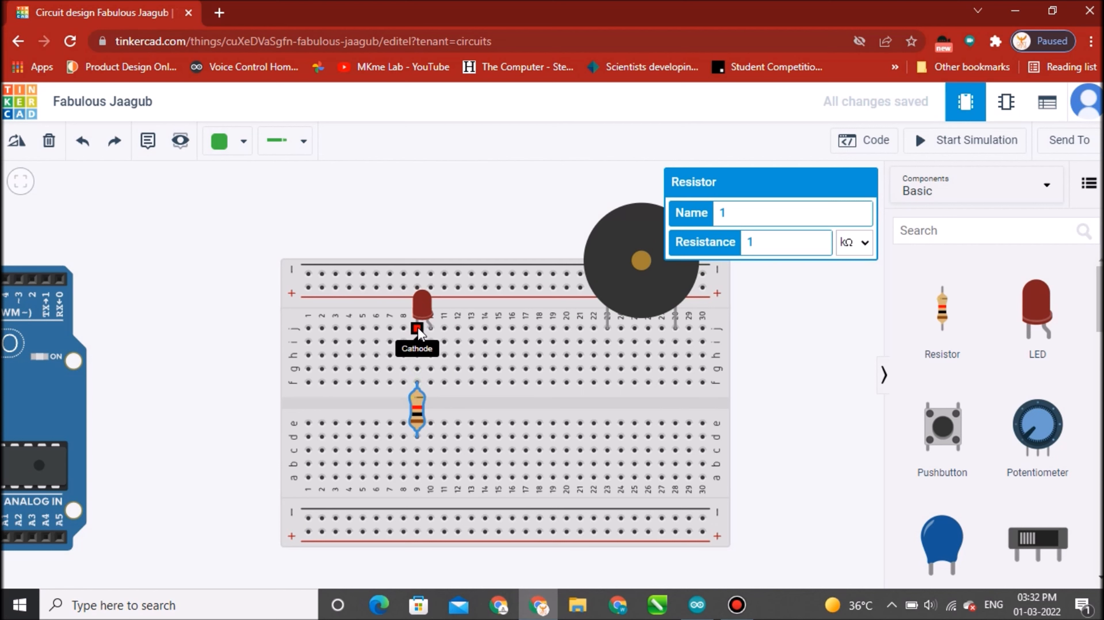
left_click(831, 320)
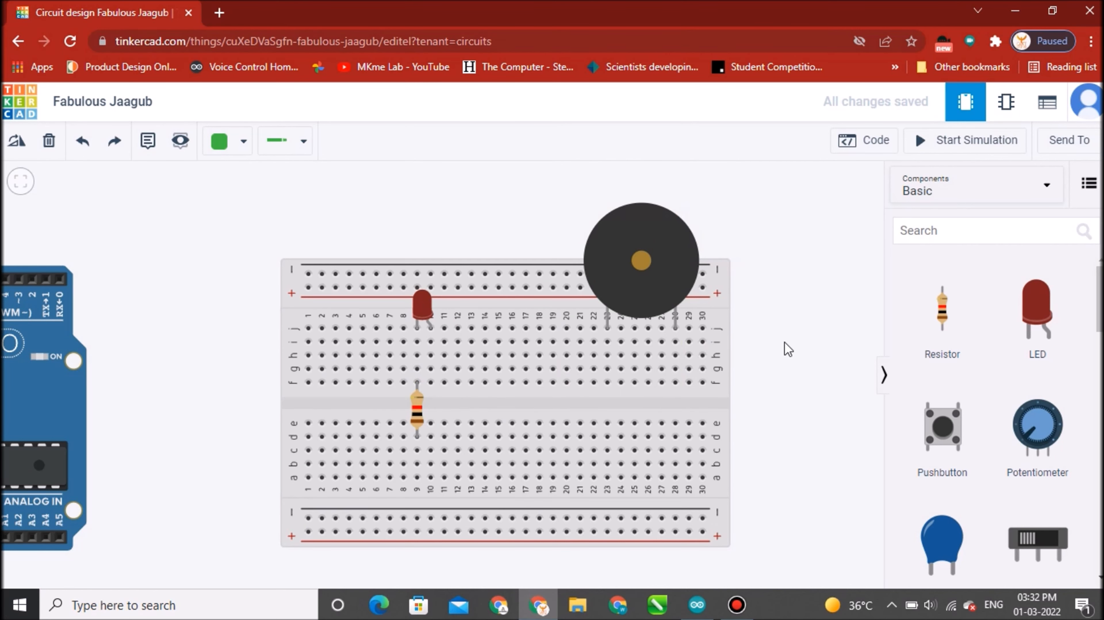
Step: Wire the Arduino's 5V pin to the first hole of the breadboard's lower positive rail, routed below the board with straight bends
scroll(787, 348, "down", 5)
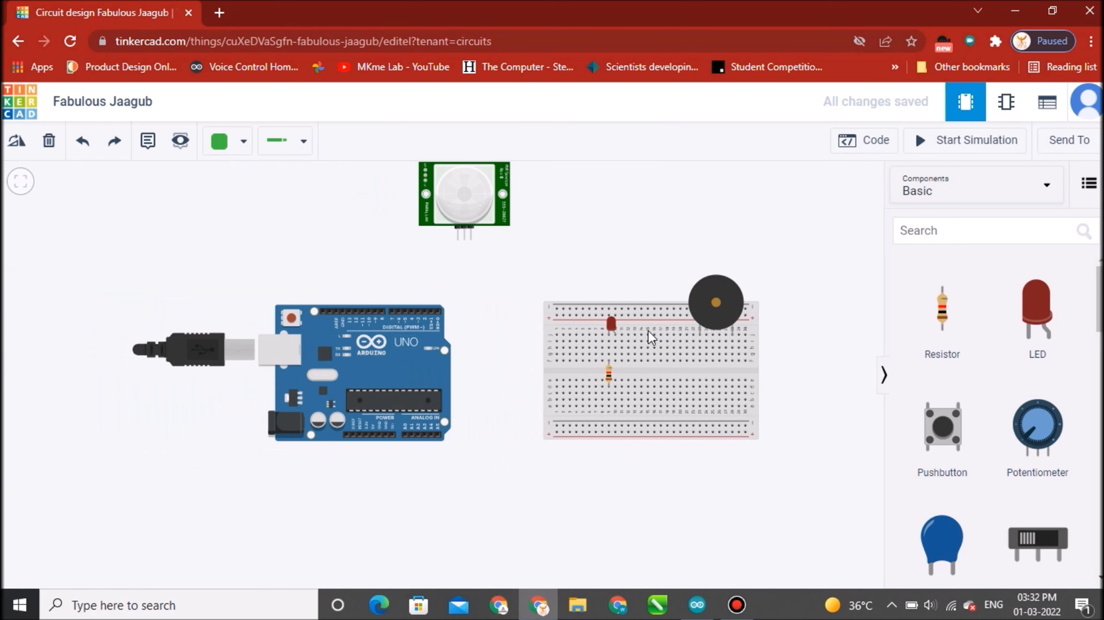
scroll(456, 454, "up", 5)
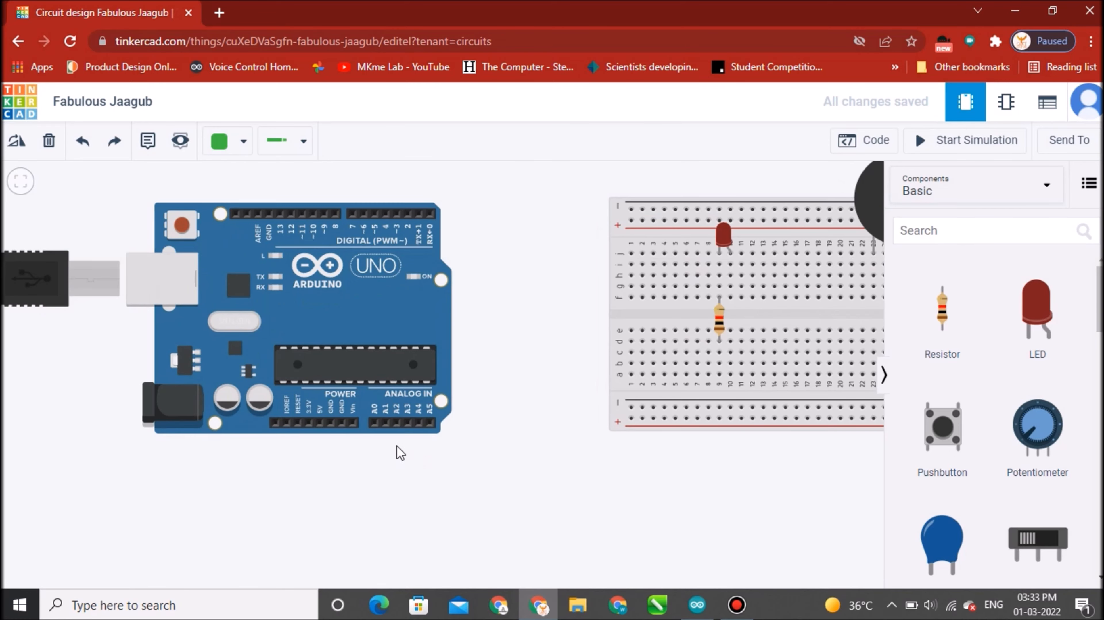
left_click(319, 426)
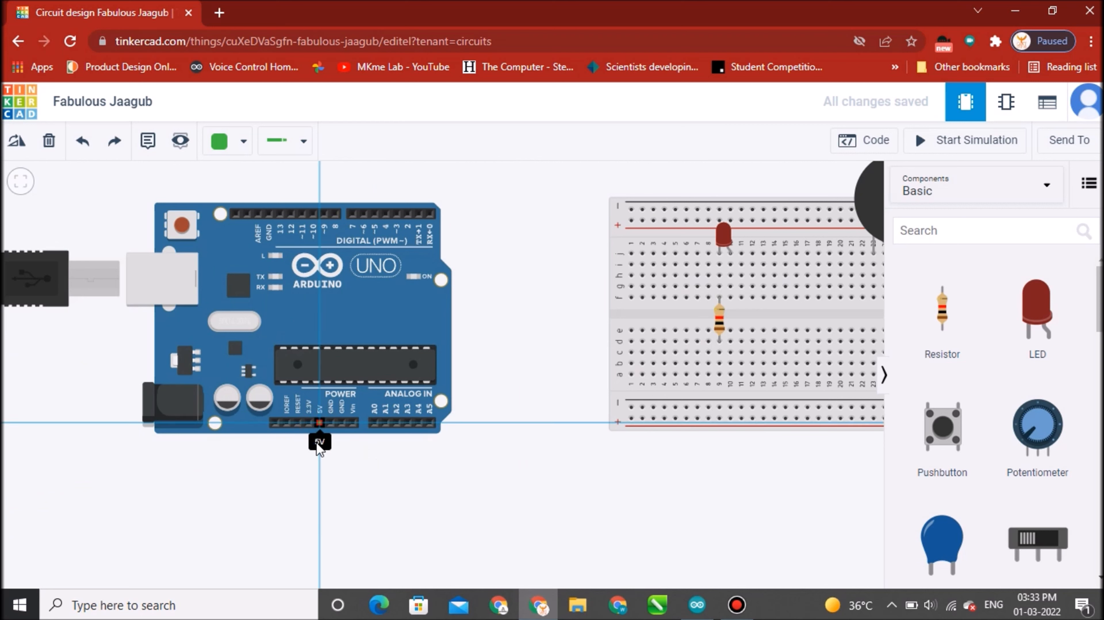
left_click(321, 487)
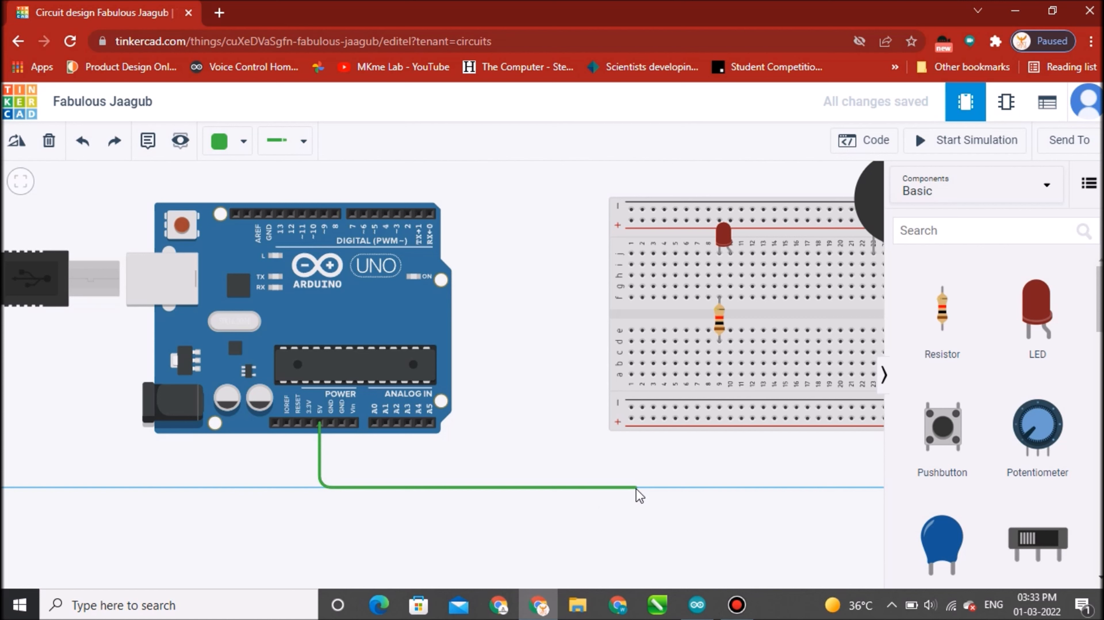
left_click(635, 487)
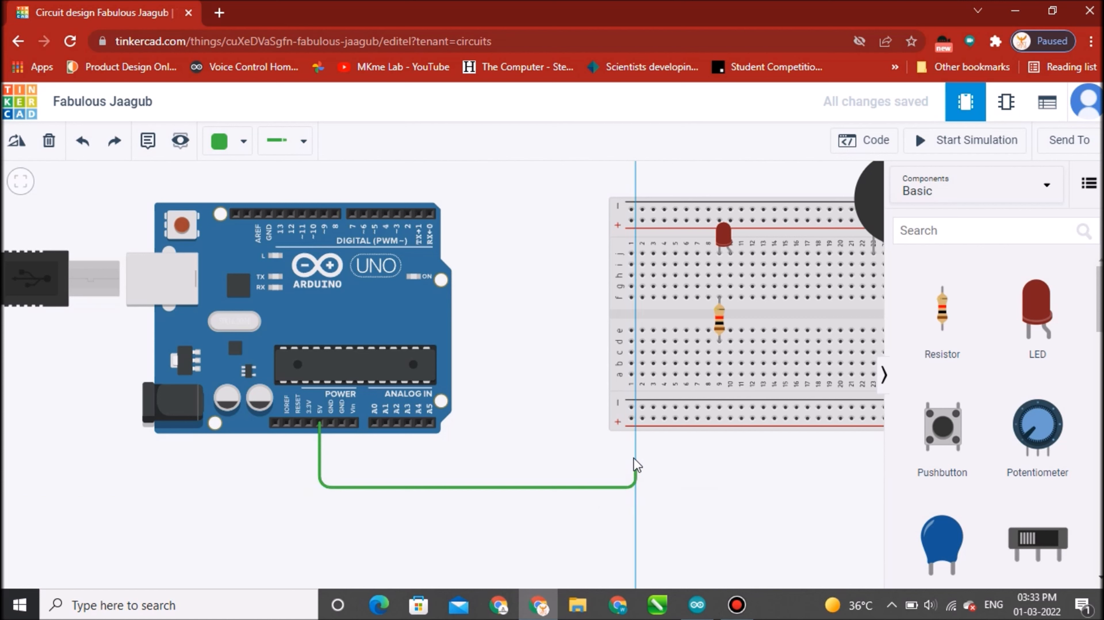
left_click(633, 418)
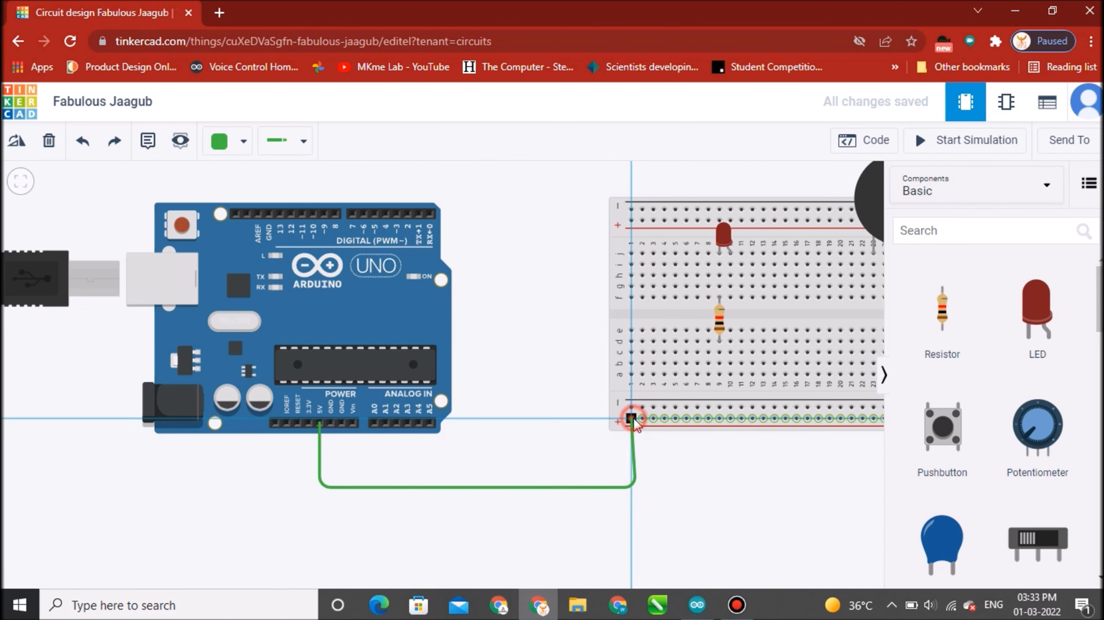
left_click_drag(637, 485, 631, 485)
left_click(681, 471)
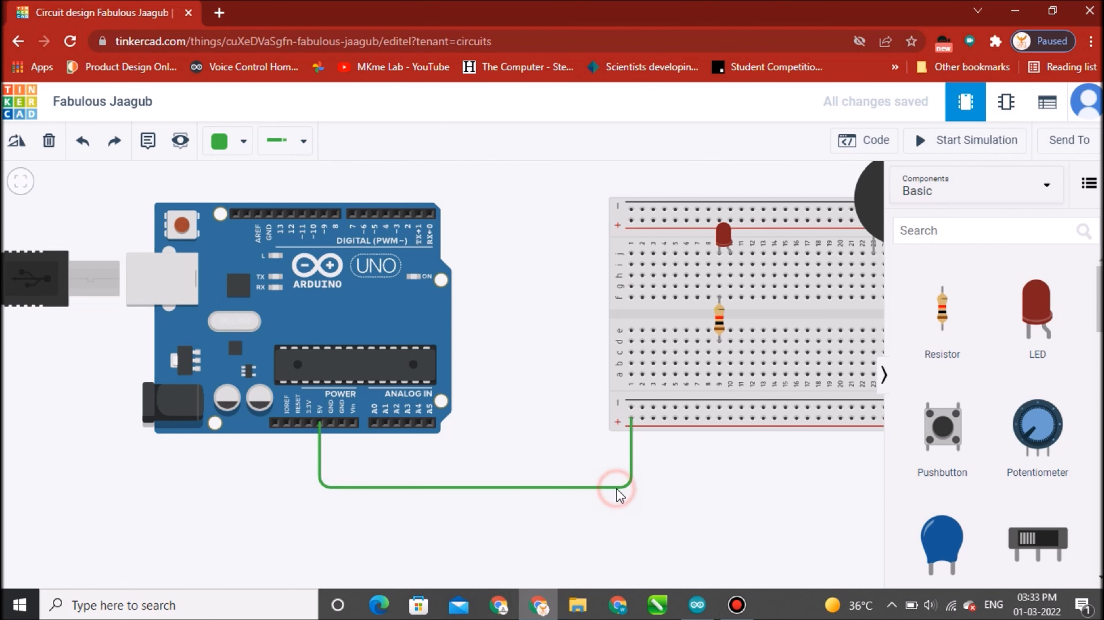
Step: Change the colour of the 5V wire to Red
left_click(321, 442)
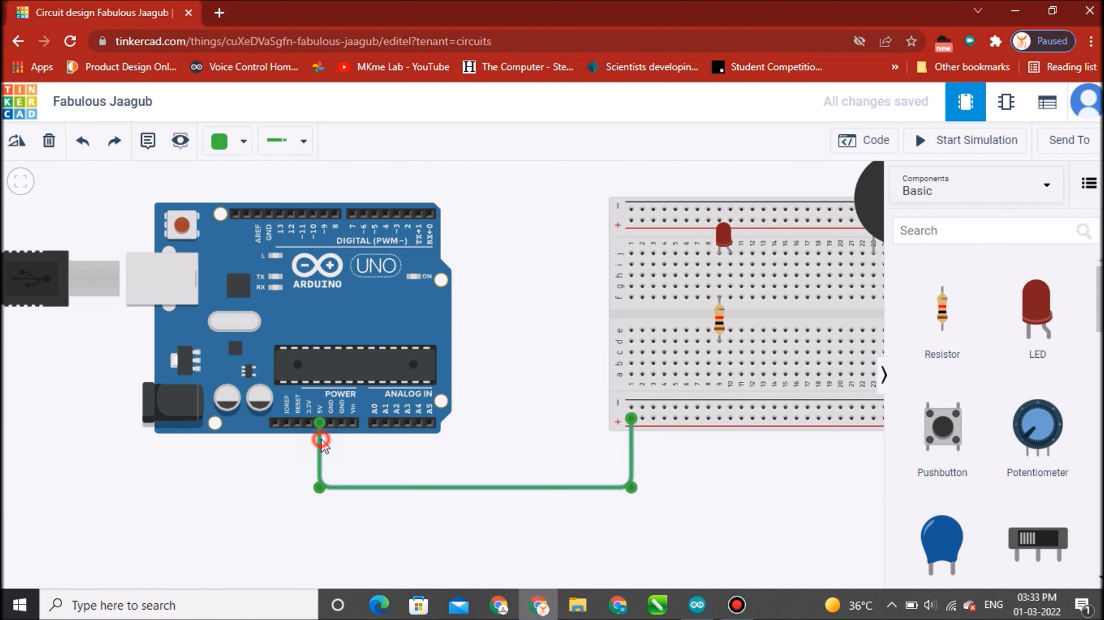
left_click(299, 143)
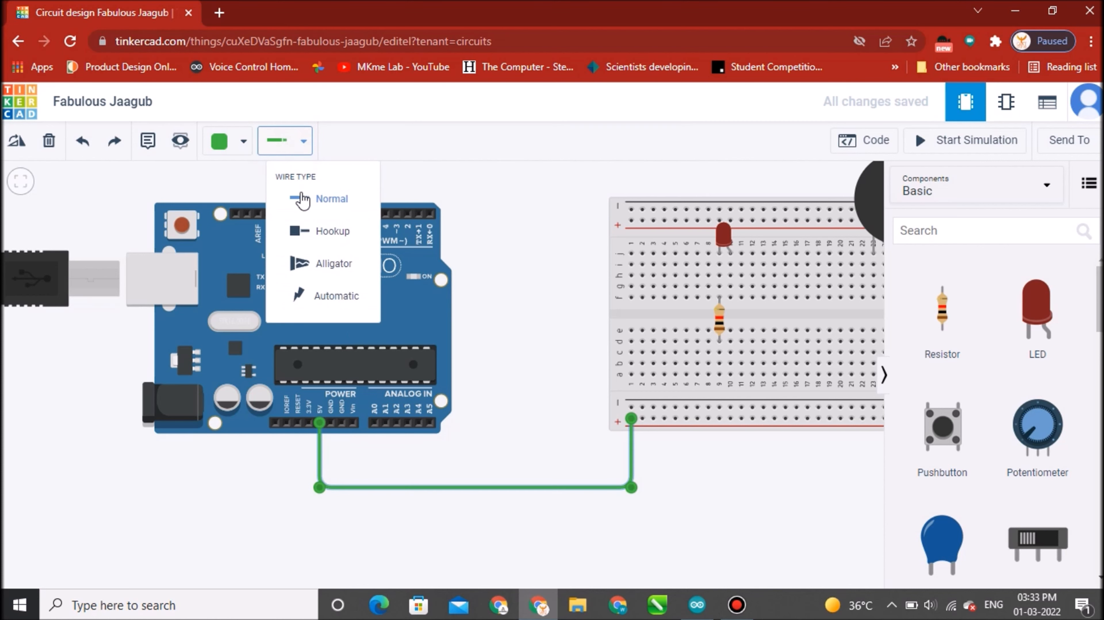
left_click(237, 149)
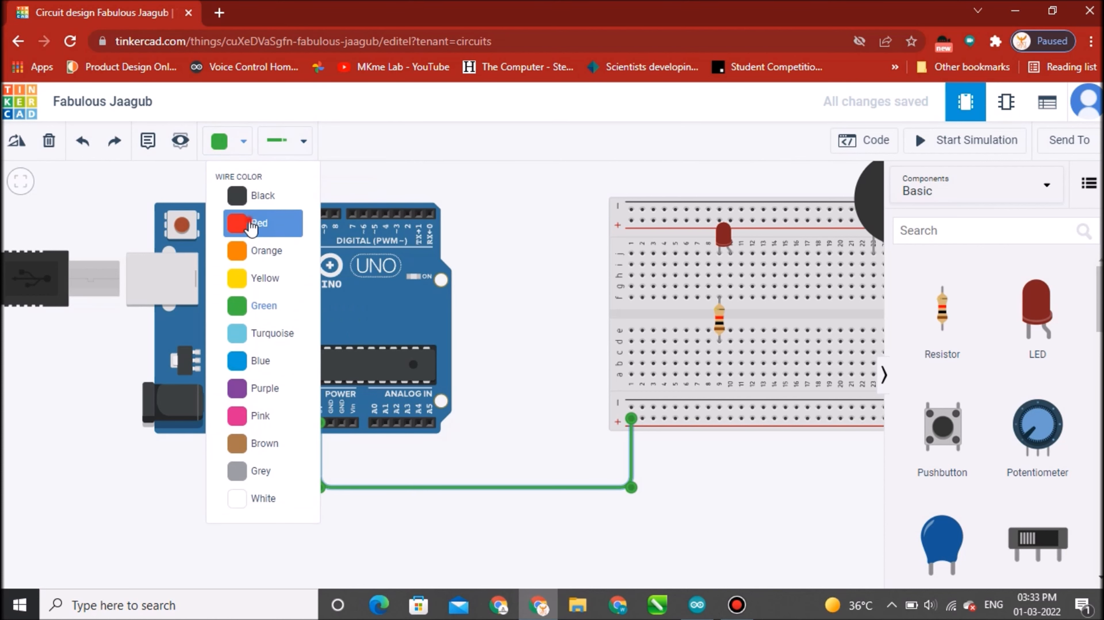
left_click(239, 152)
left_click(357, 459)
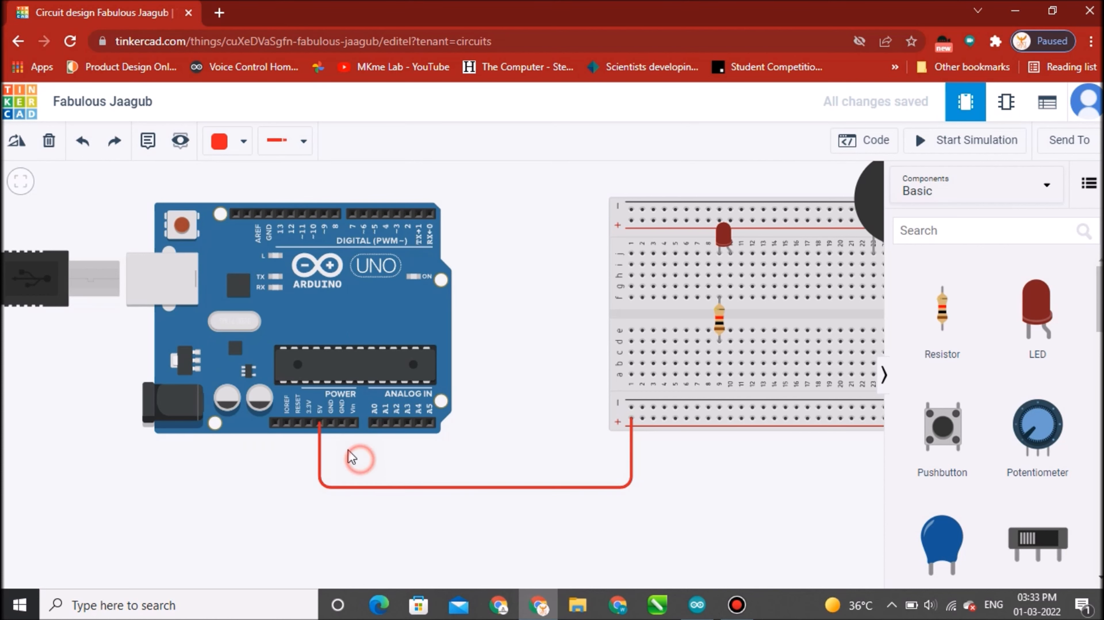
Step: Wire the Arduino's GND pin to the first hole of the breadboard's lower negative rail, with squared bends inside the 5V wire
left_click(329, 424)
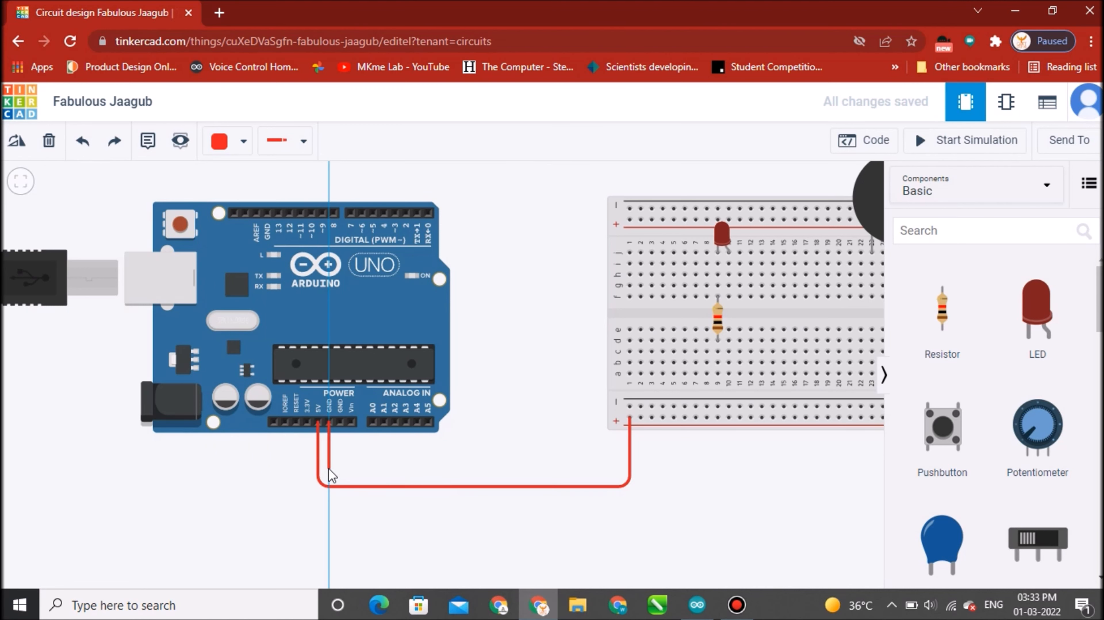
left_click(329, 468)
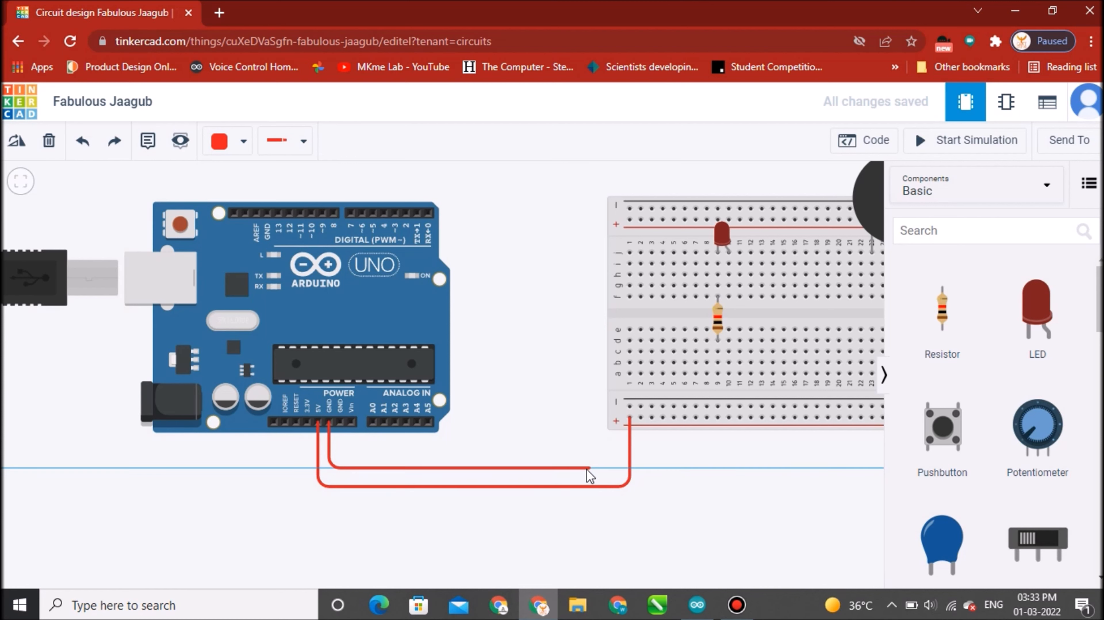
left_click(586, 469)
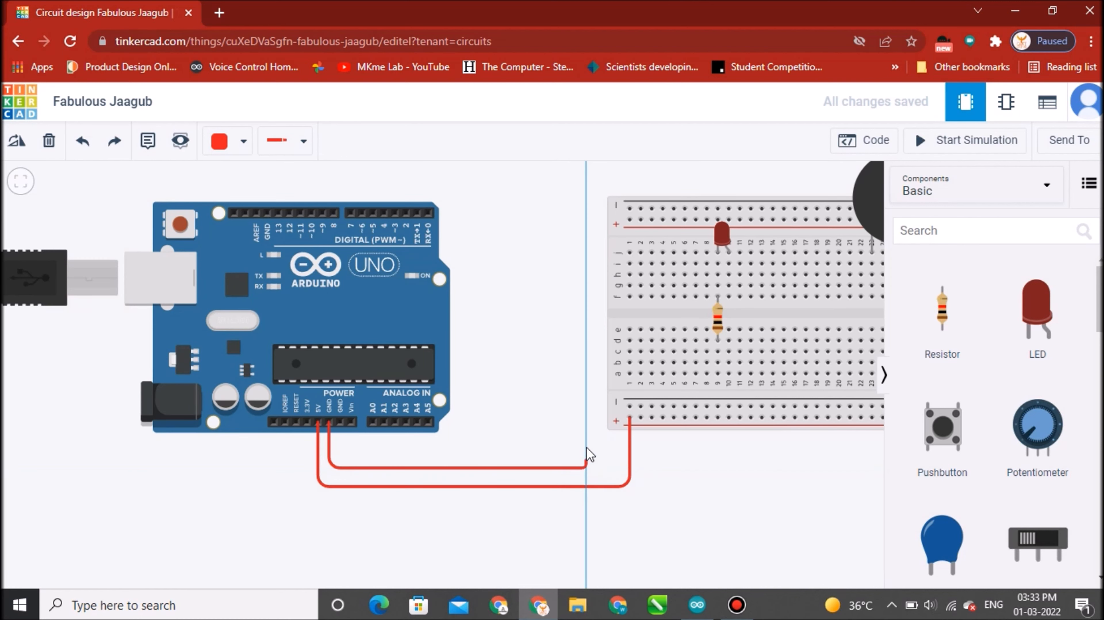
left_click(587, 406)
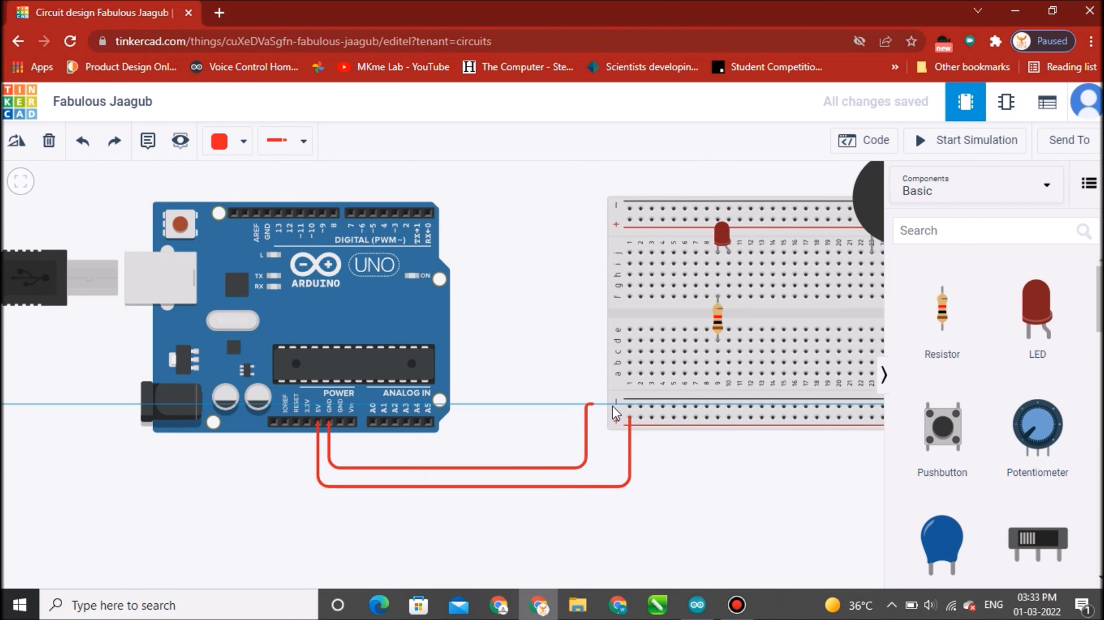
left_click(630, 407)
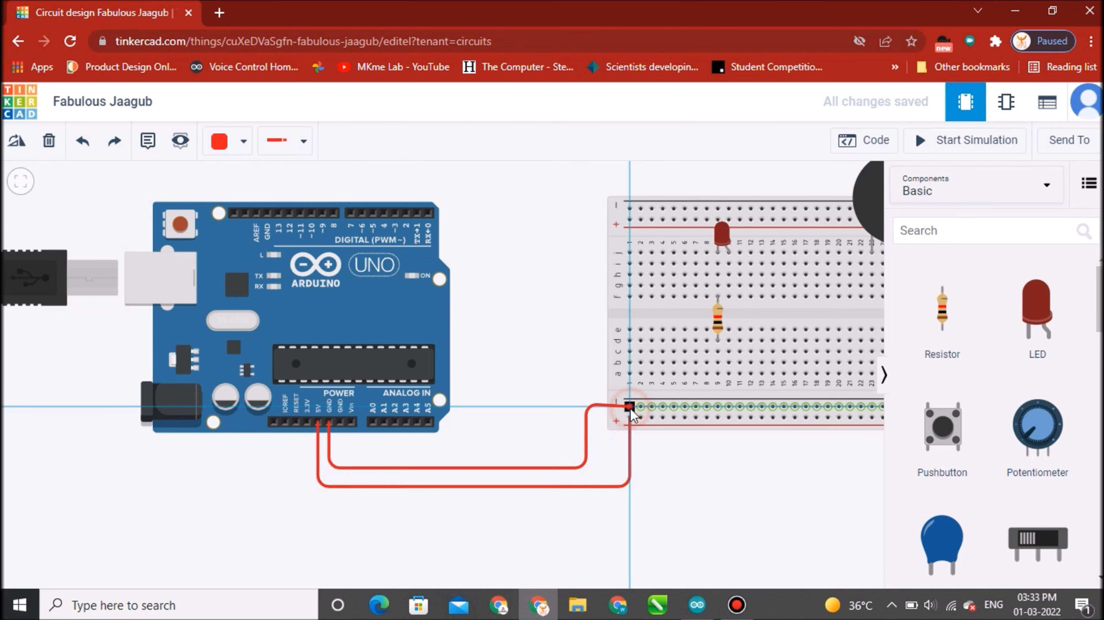
left_click(630, 408)
left_click(587, 406)
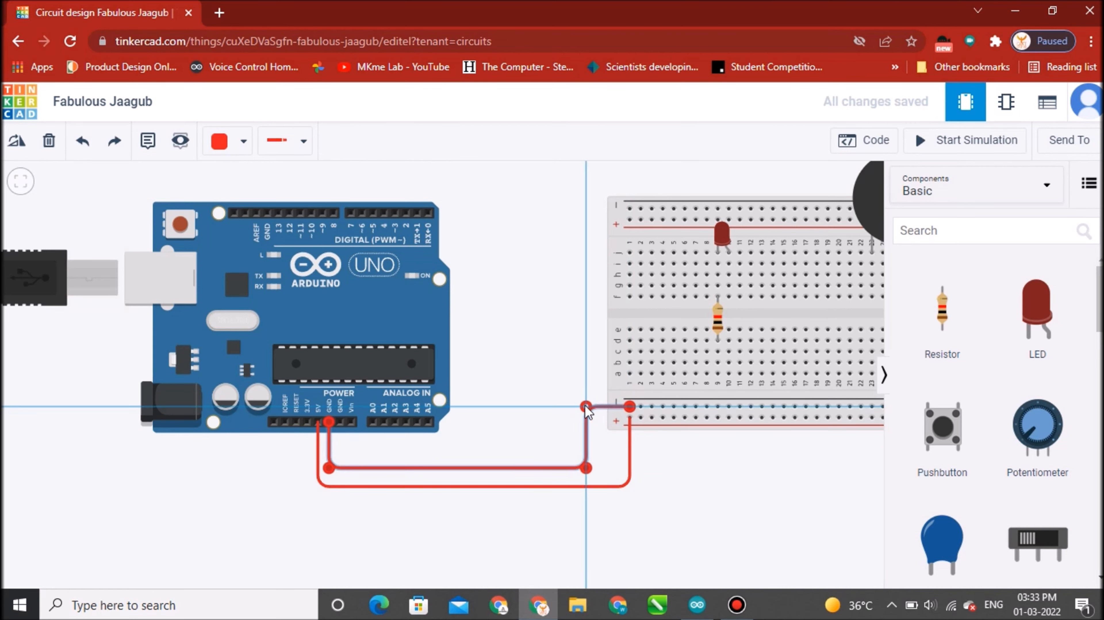
Step: Change the colour of the GND wire to Black
left_click(243, 142)
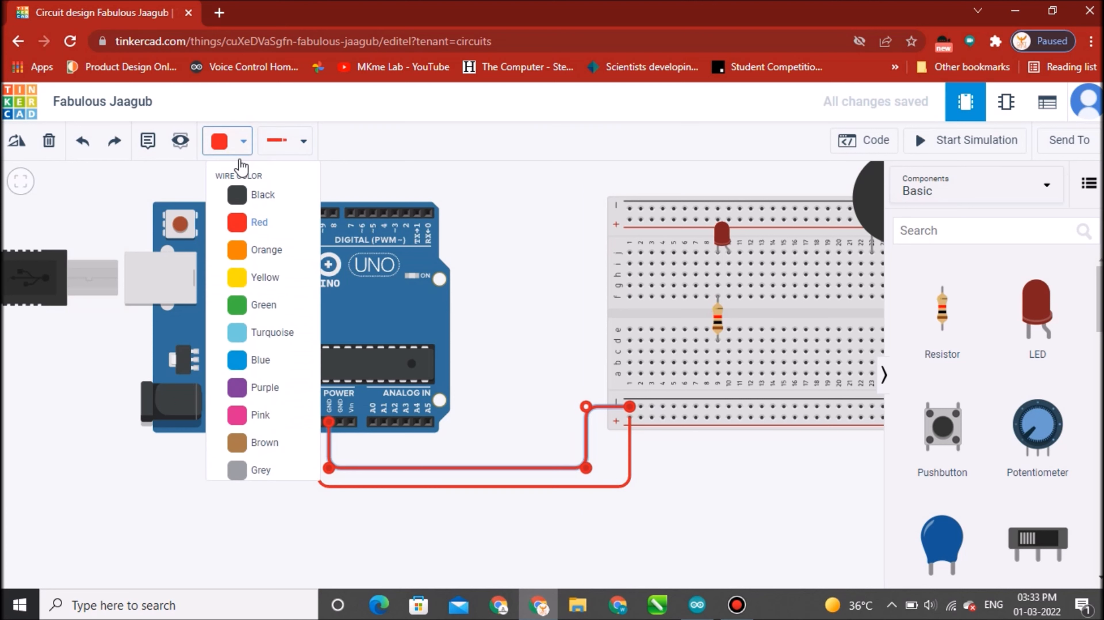
left_click(238, 198)
left_click(557, 338)
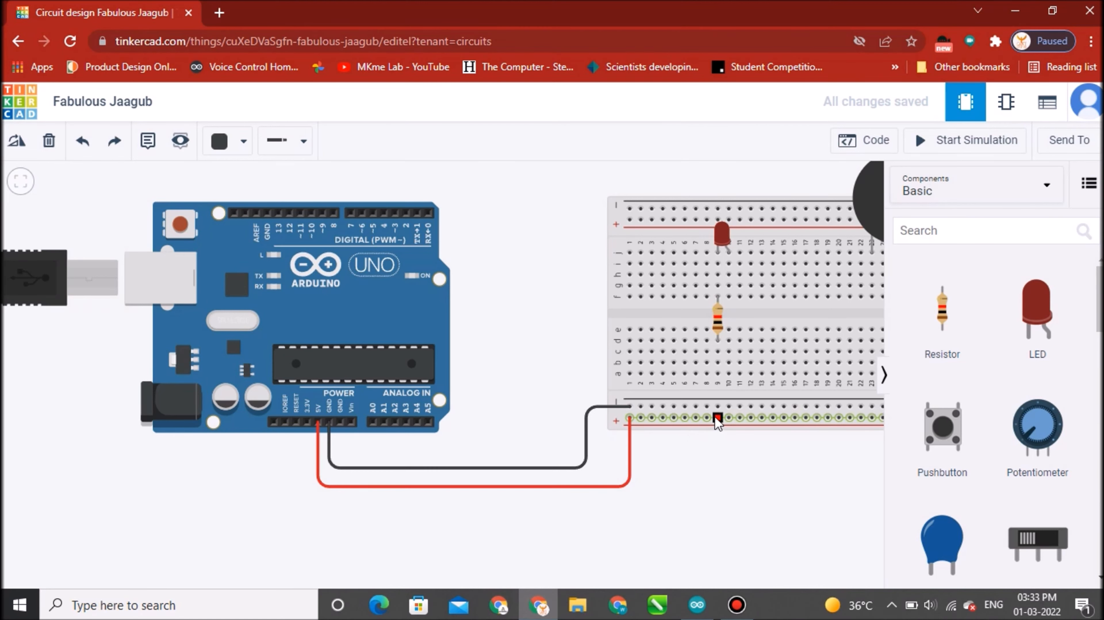
Step: Wire the breadboard's lower negative rail straight up to row b of column 9, in line with the resistor
left_click(718, 407)
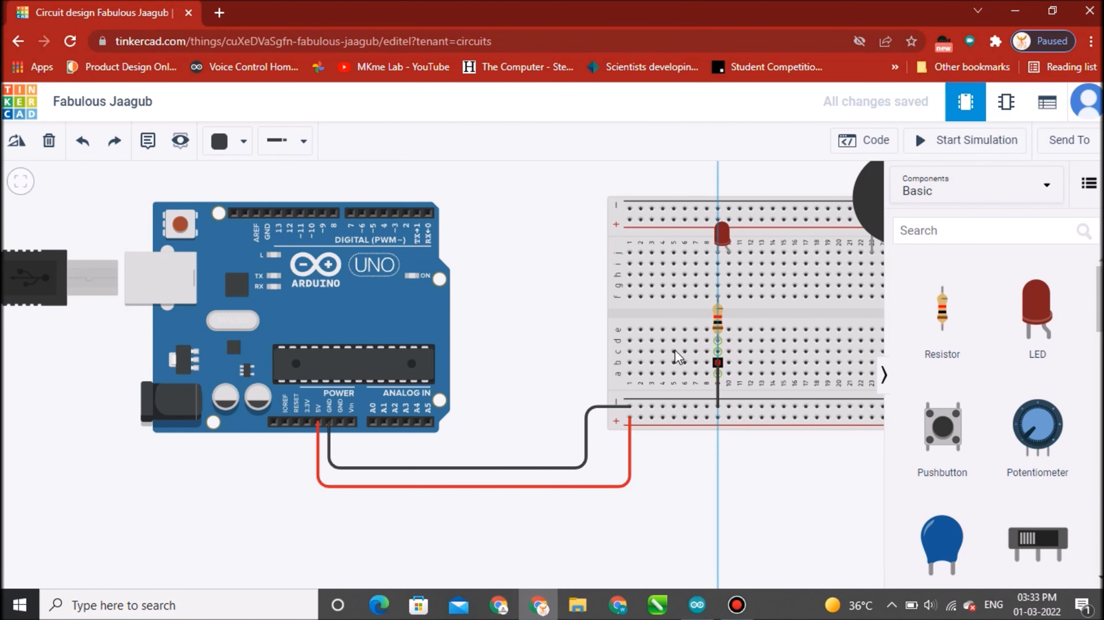
left_click(543, 328)
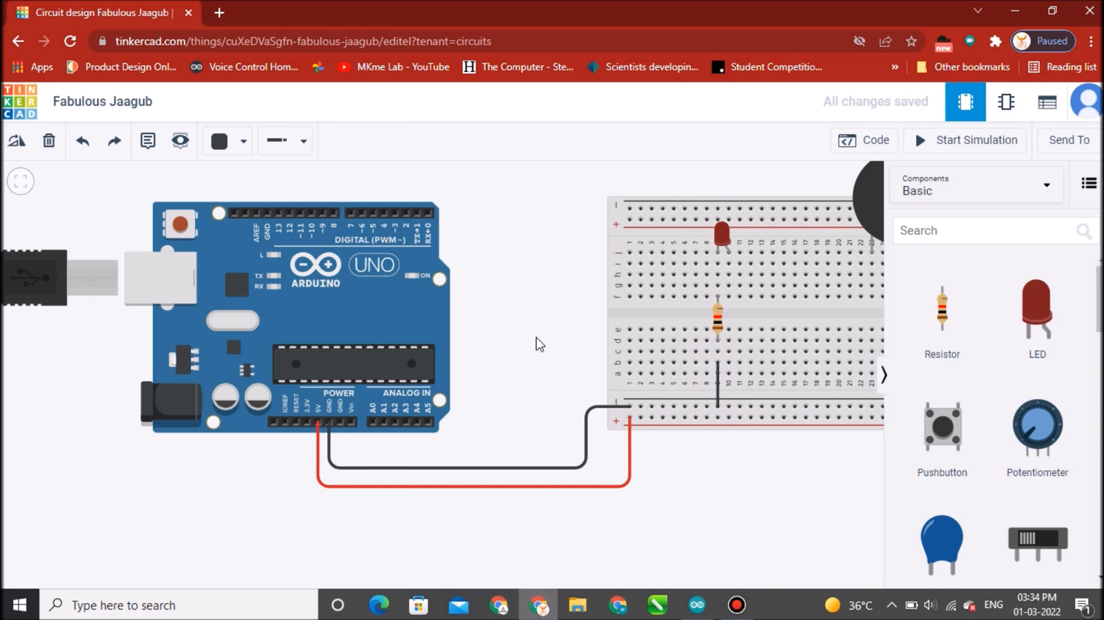
Step: Move the piezo along the breadboard towards the LED so its legs sit in columns 17 and 22
scroll(536, 338, "down", 1)
left_click_drag(536, 338, 290, 339)
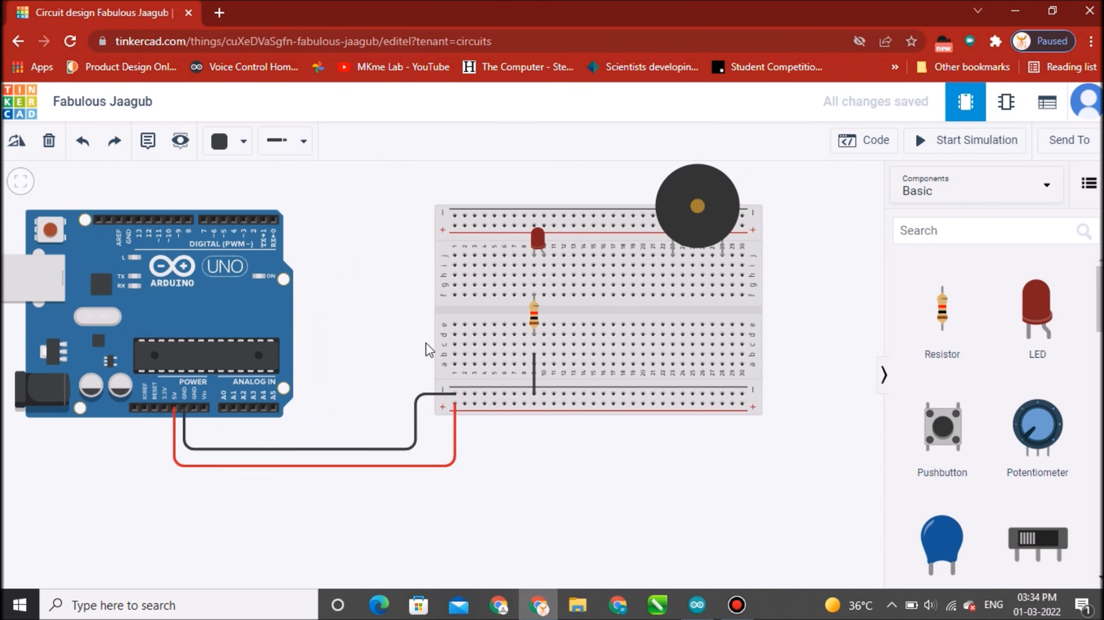
left_click(698, 224)
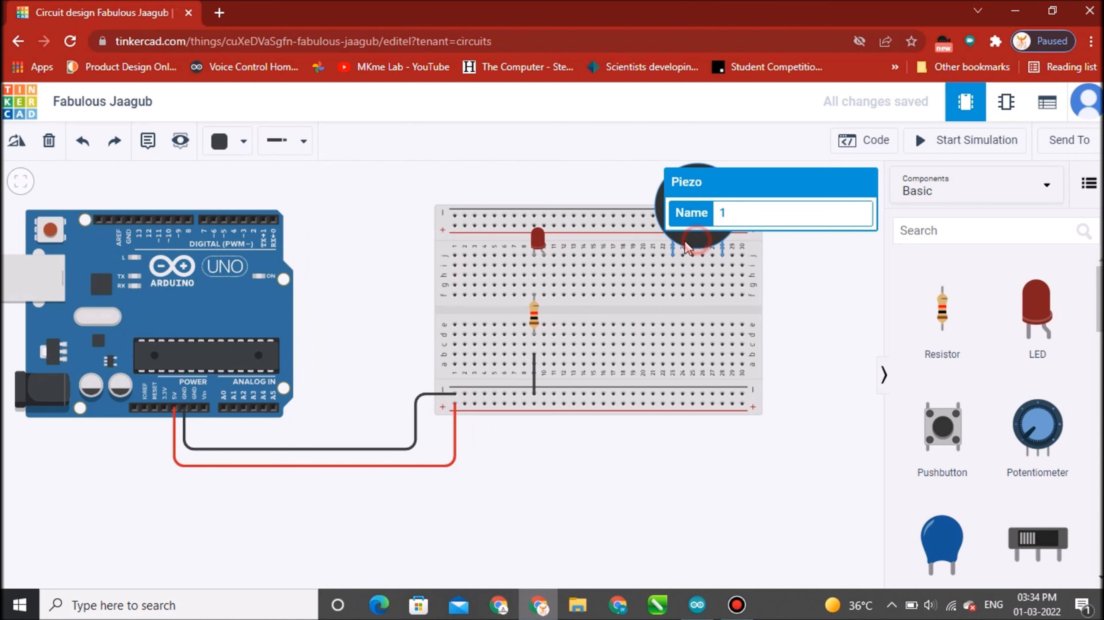
left_click_drag(698, 247, 639, 244)
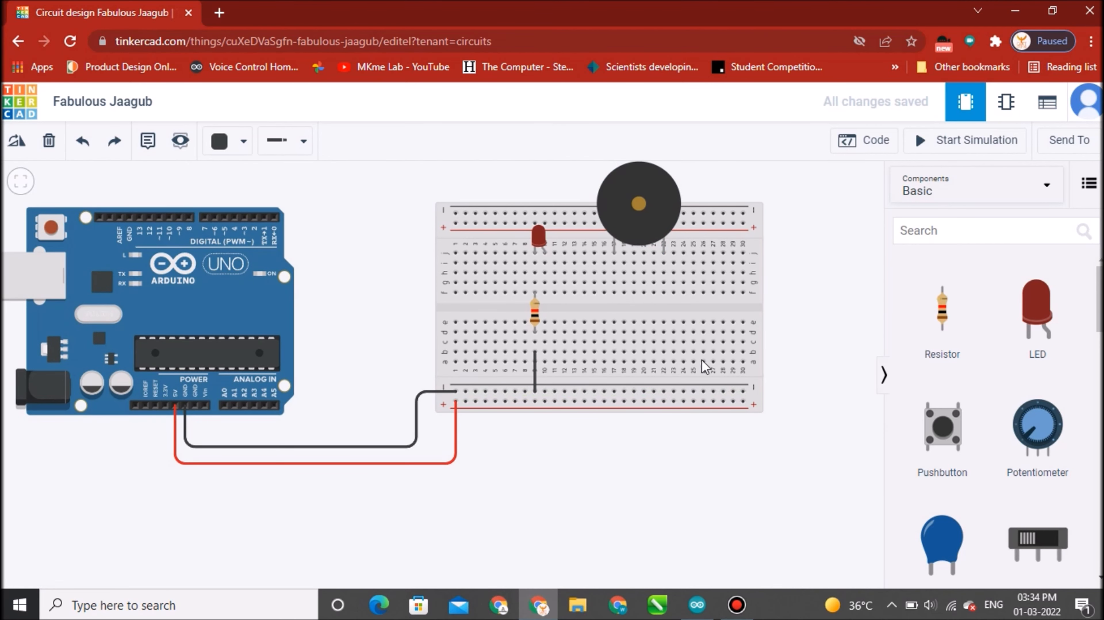
Step: Link the breadboard's lower negative rail to its upper negative rail with a straight vertical wire at column 28
left_click(722, 391)
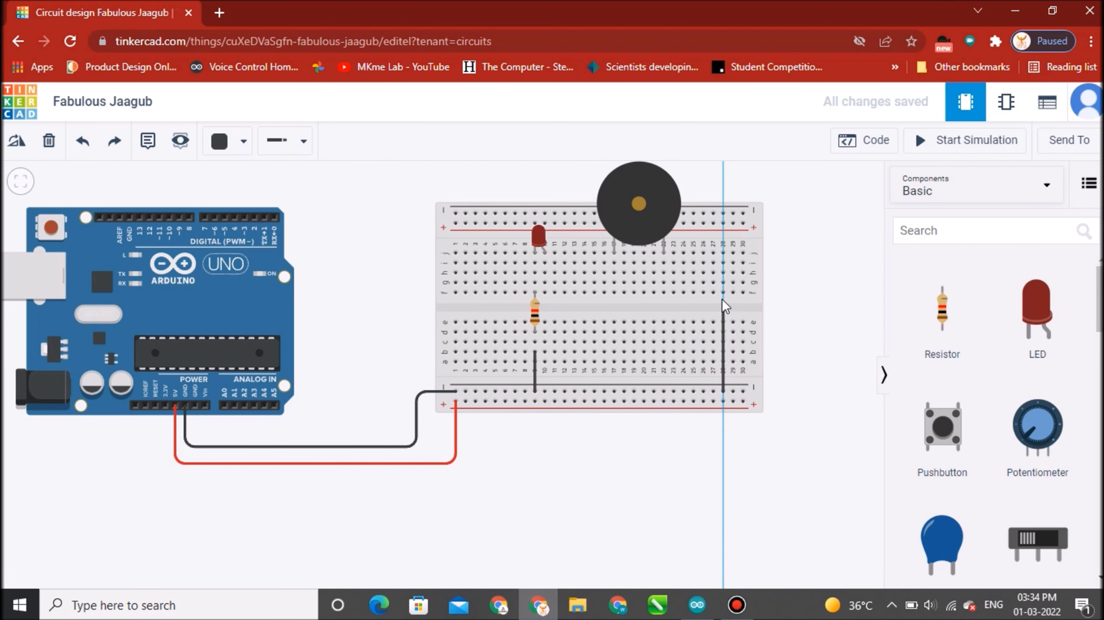
left_click(722, 212)
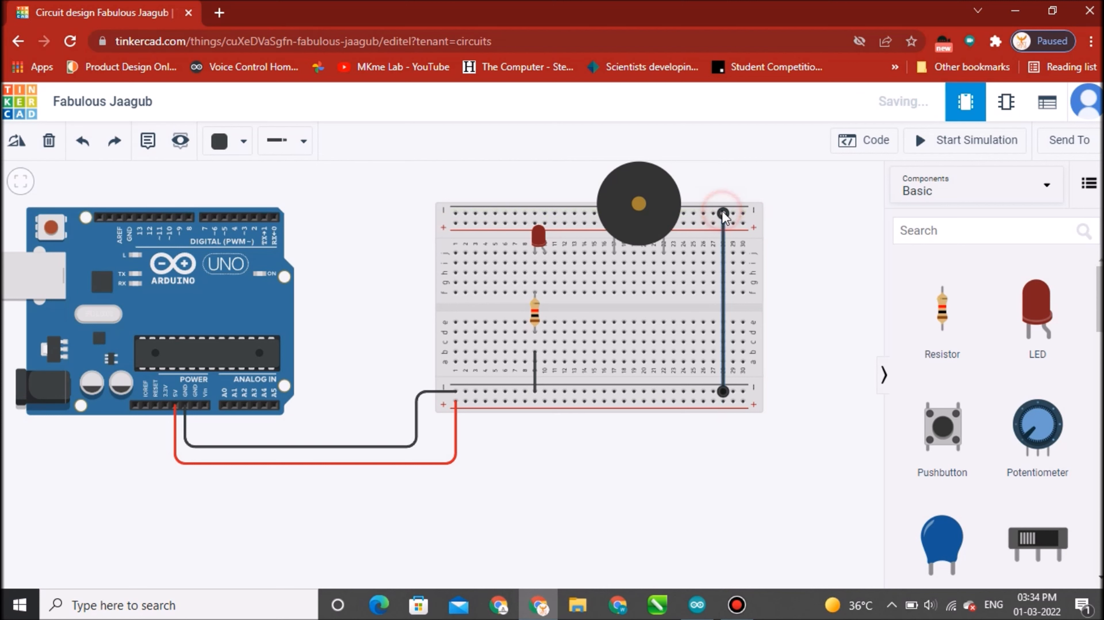
left_click(787, 331)
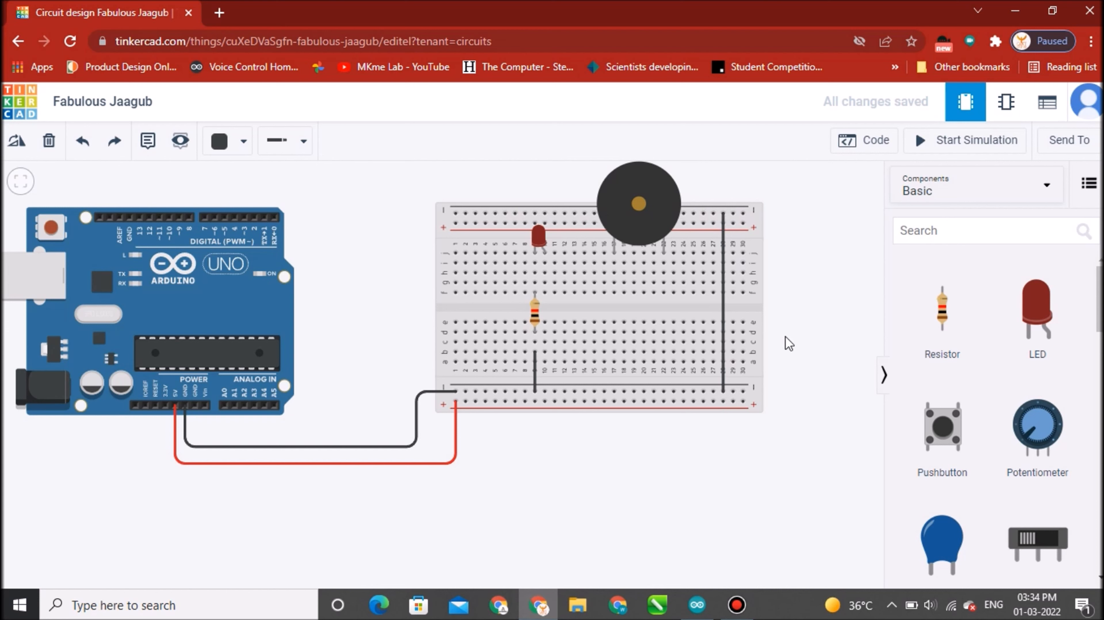
Step: Wire the last hole of the lower positive rail to the last hole of the upper positive rail, routed around the breadboard's end
left_click(743, 404)
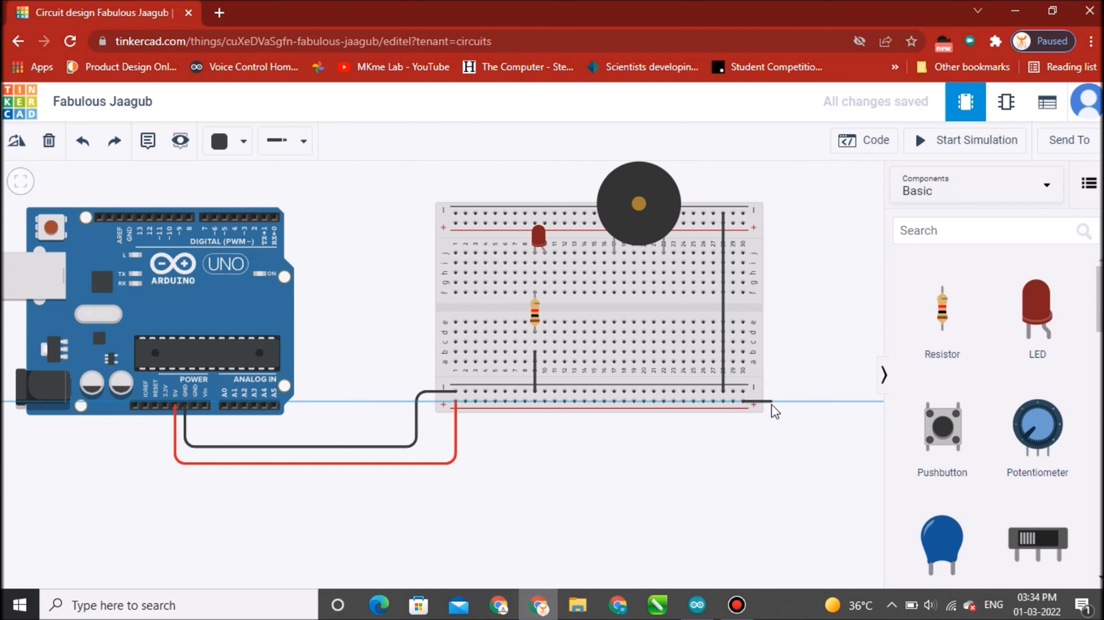
left_click(776, 404)
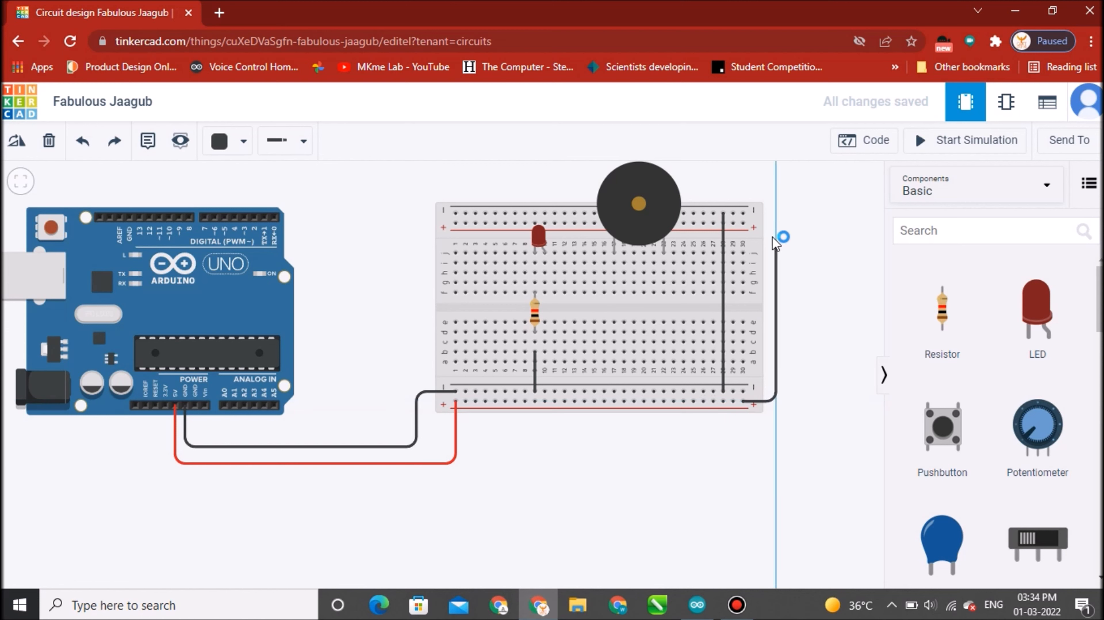
left_click(774, 225)
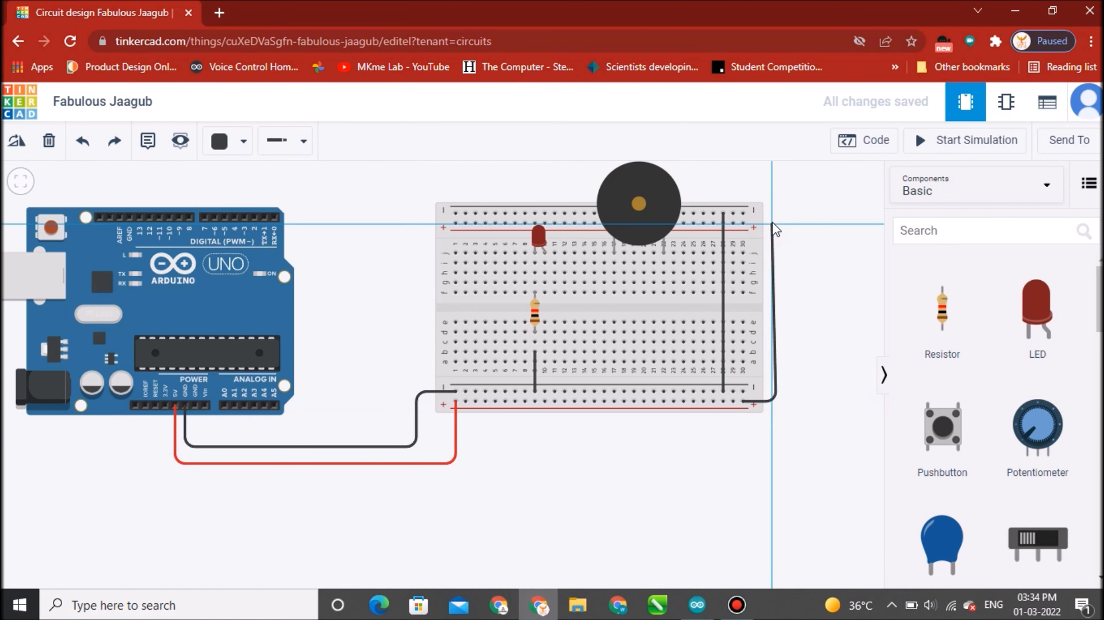
left_click(743, 224)
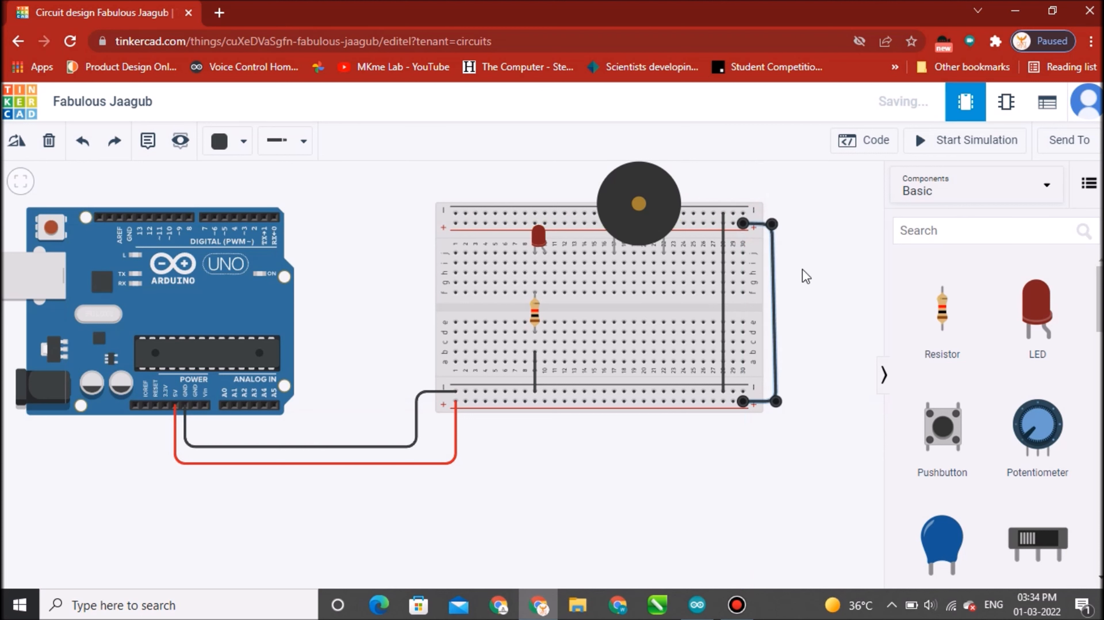
Step: Change the colour of the wire joining the two positive rails to Red
left_click(248, 143)
left_click(242, 220)
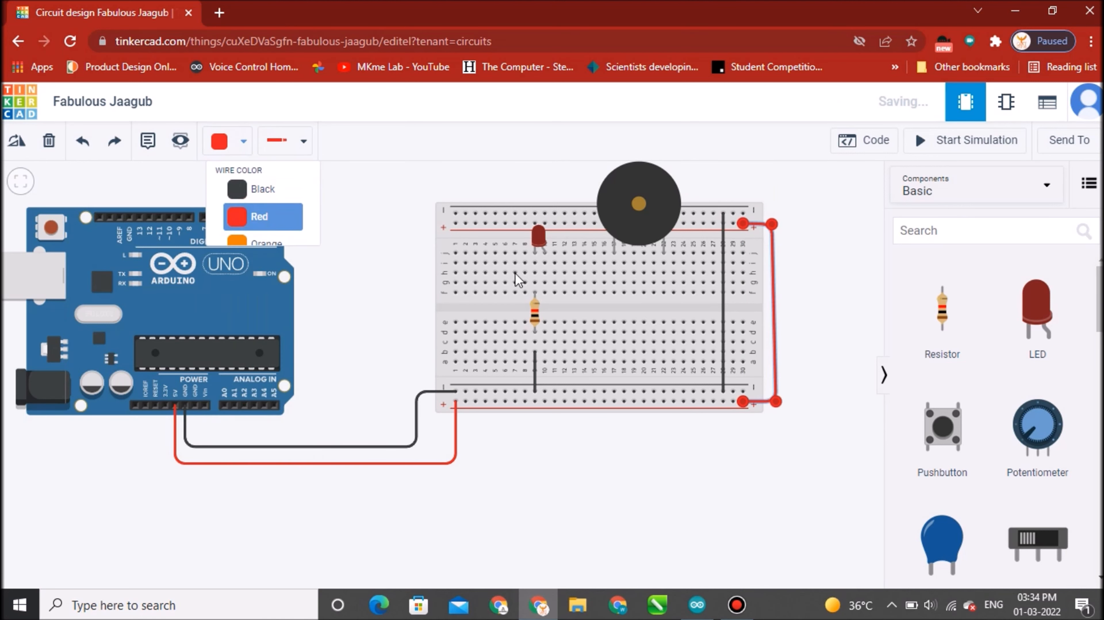
left_click(838, 235)
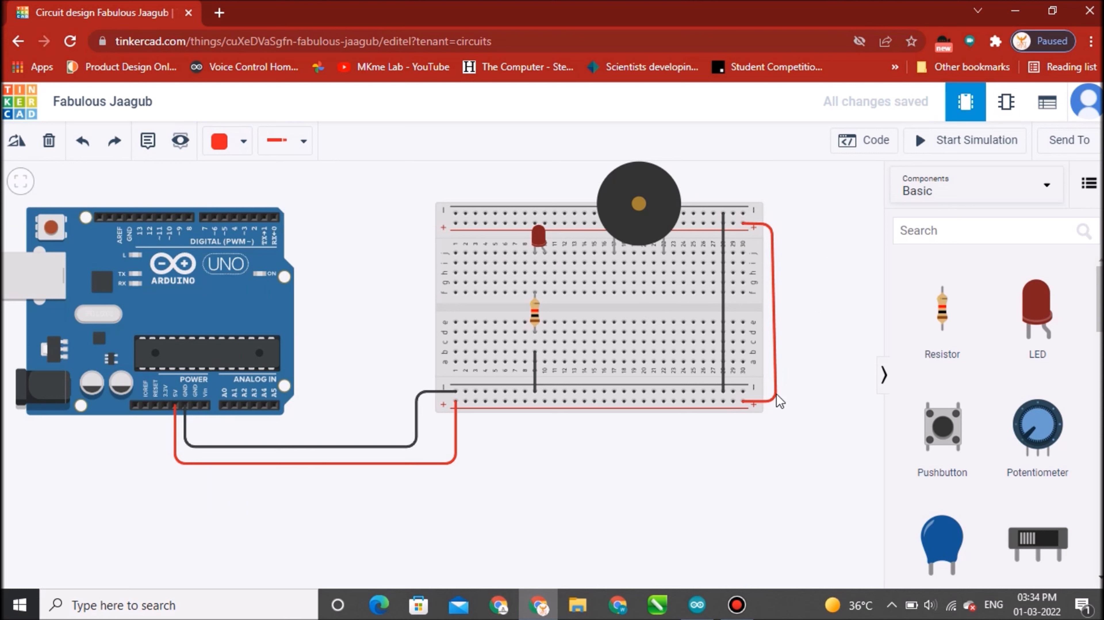
Step: Shift the upper bend of the red rail-to-rail wire slightly outward from the breadboard
left_click(776, 267)
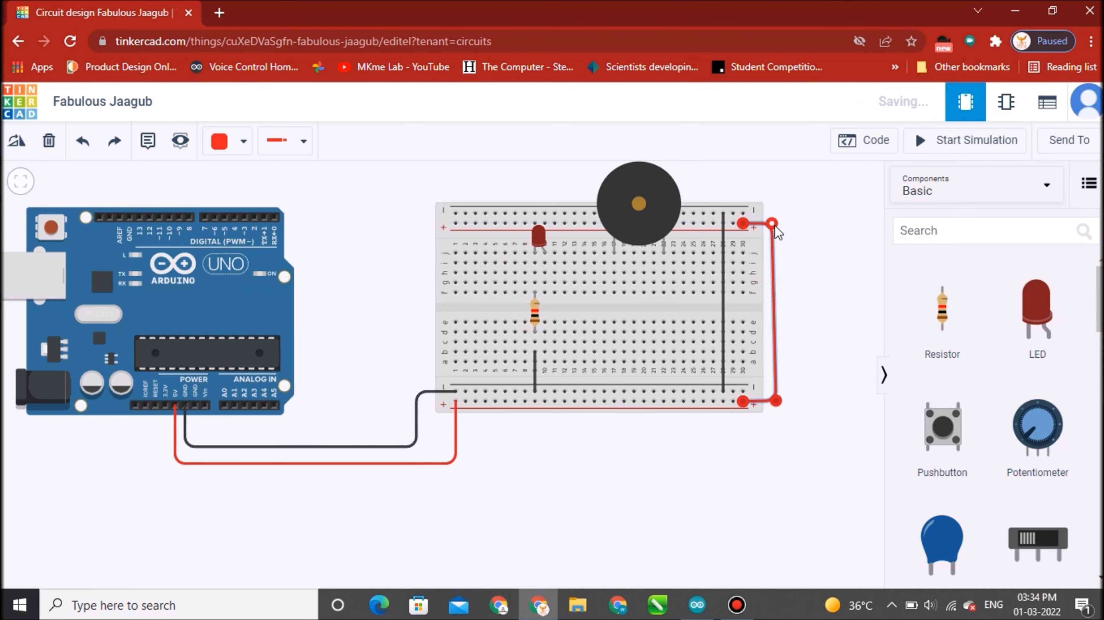
left_click_drag(772, 223, 781, 225)
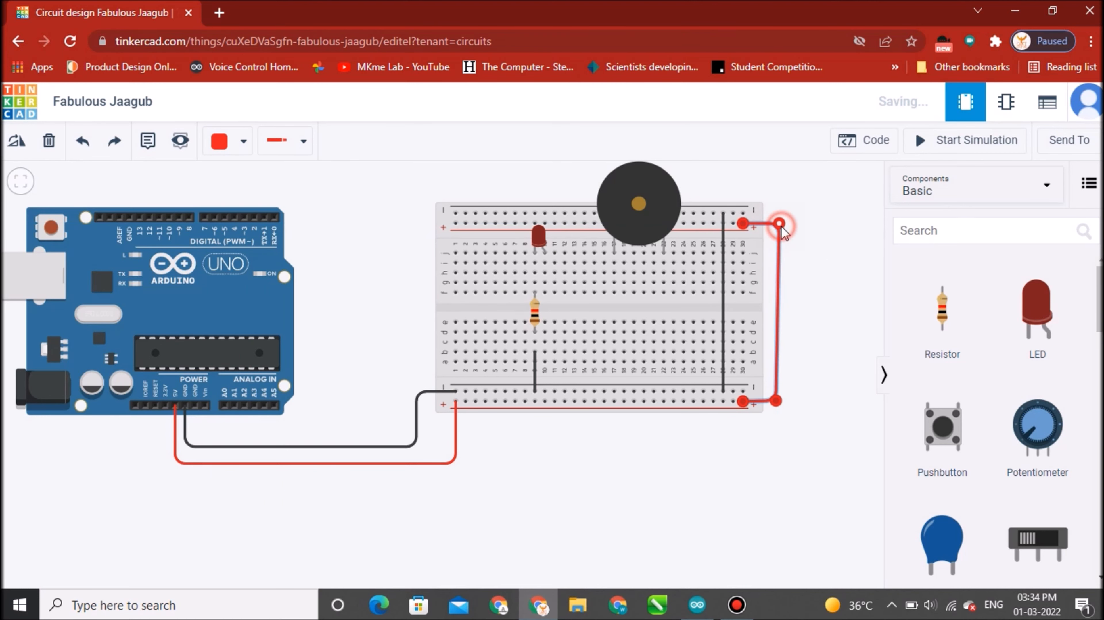
left_click(825, 241)
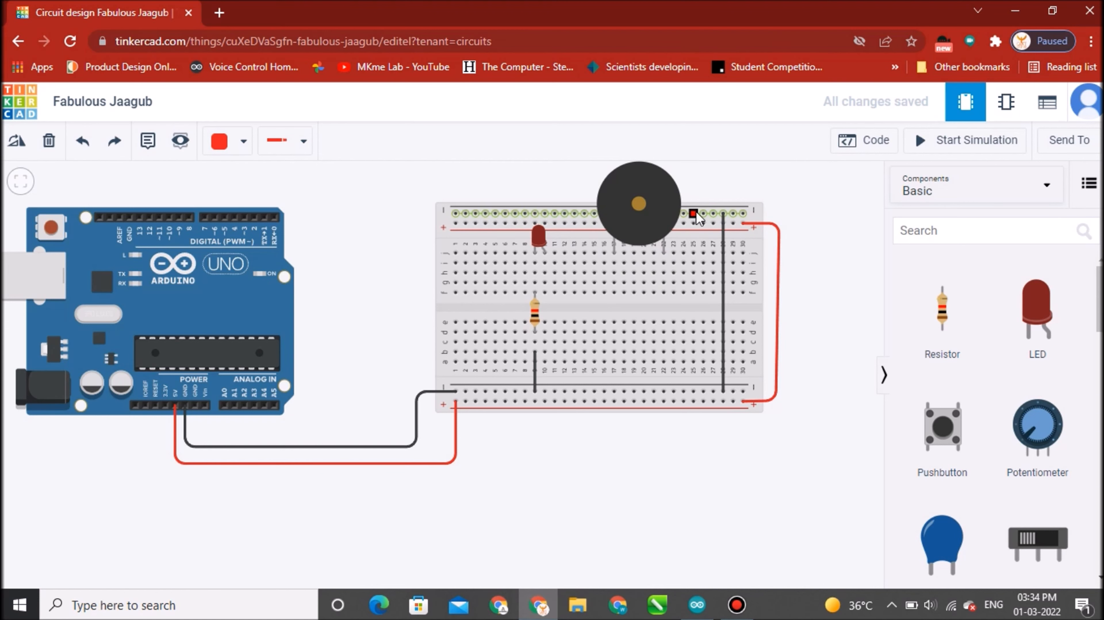
Step: Wire the lower negative rail to row f of column 22, in line with the piezo's leg, and colour the wire Black
left_click(664, 392)
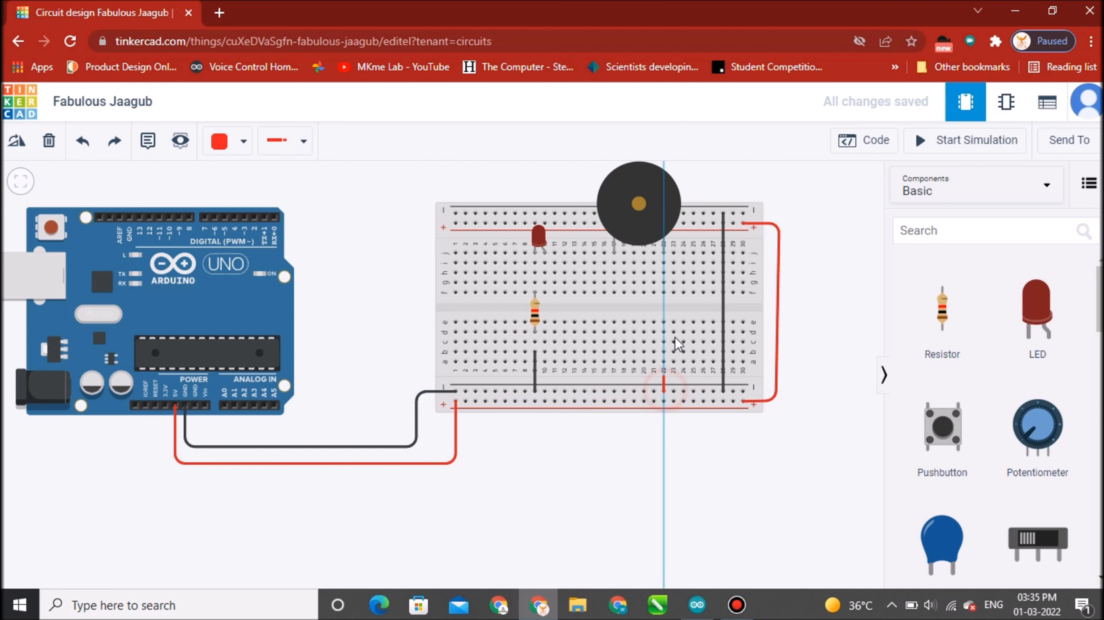
left_click(665, 293)
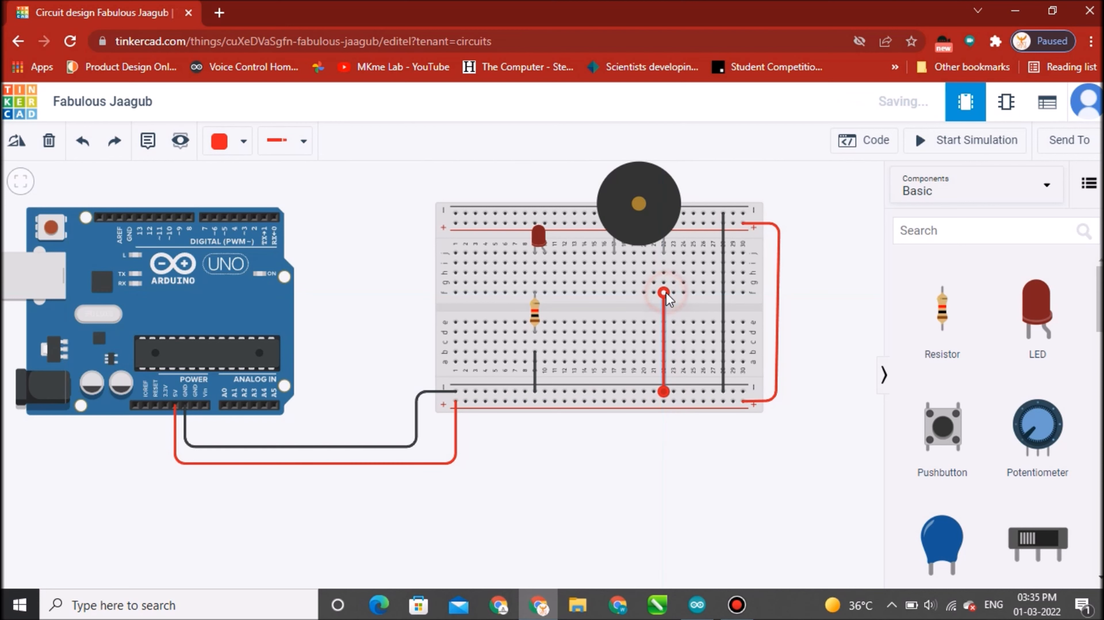
left_click(244, 157)
left_click(239, 192)
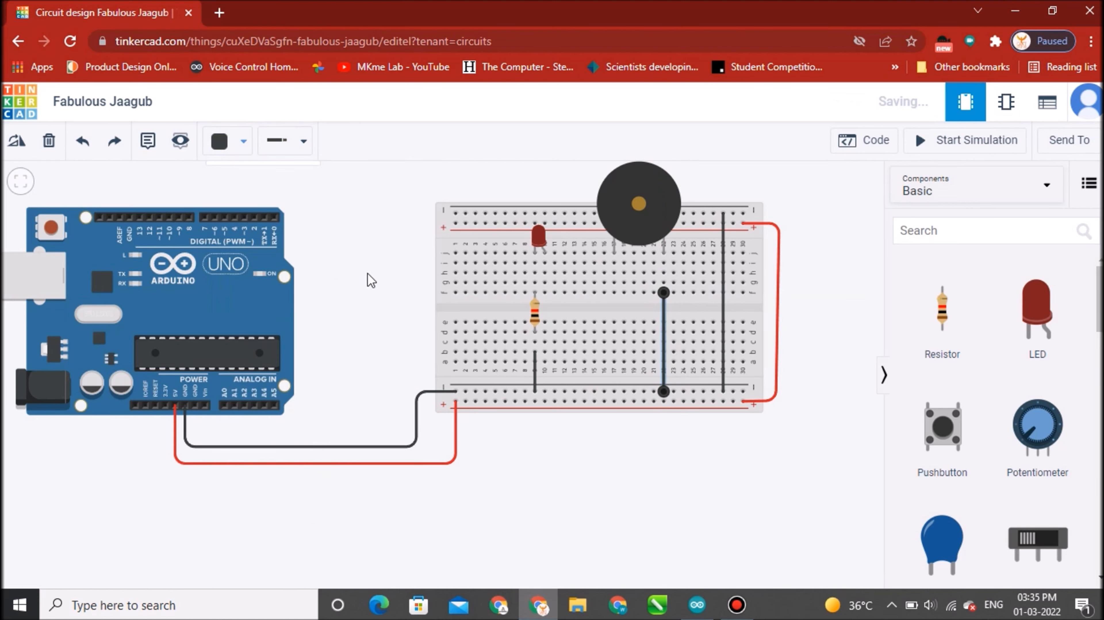
left_click(370, 280)
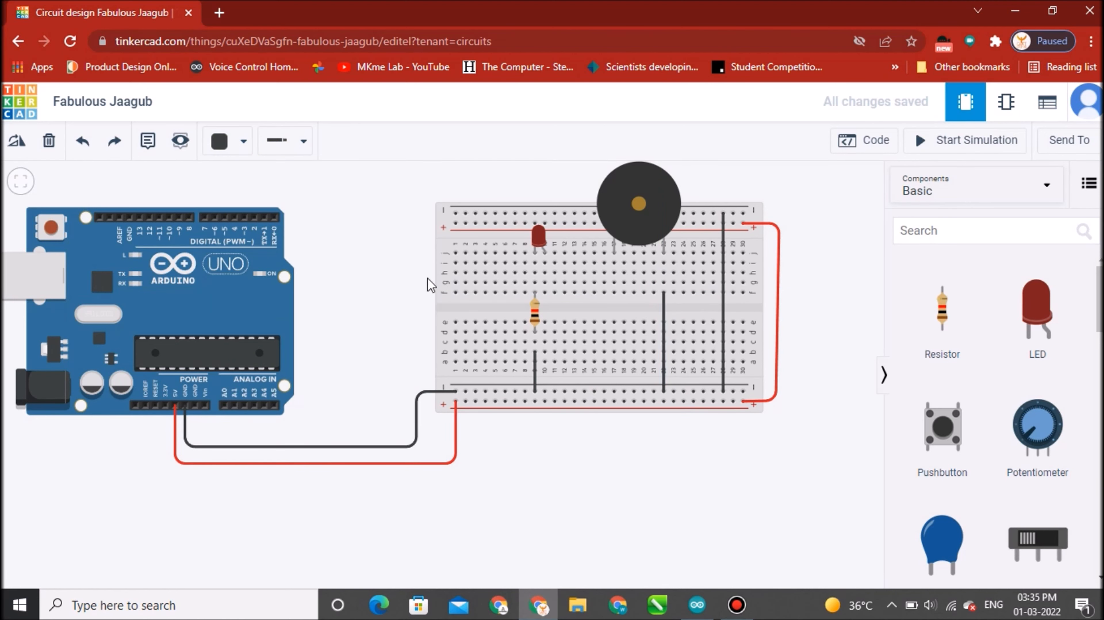
Step: Wire the PIR sensor's Signal pin to the Arduino's digital pin 2, with squared bends
scroll(431, 285, "down", 3)
left_click_drag(352, 241, 345, 334)
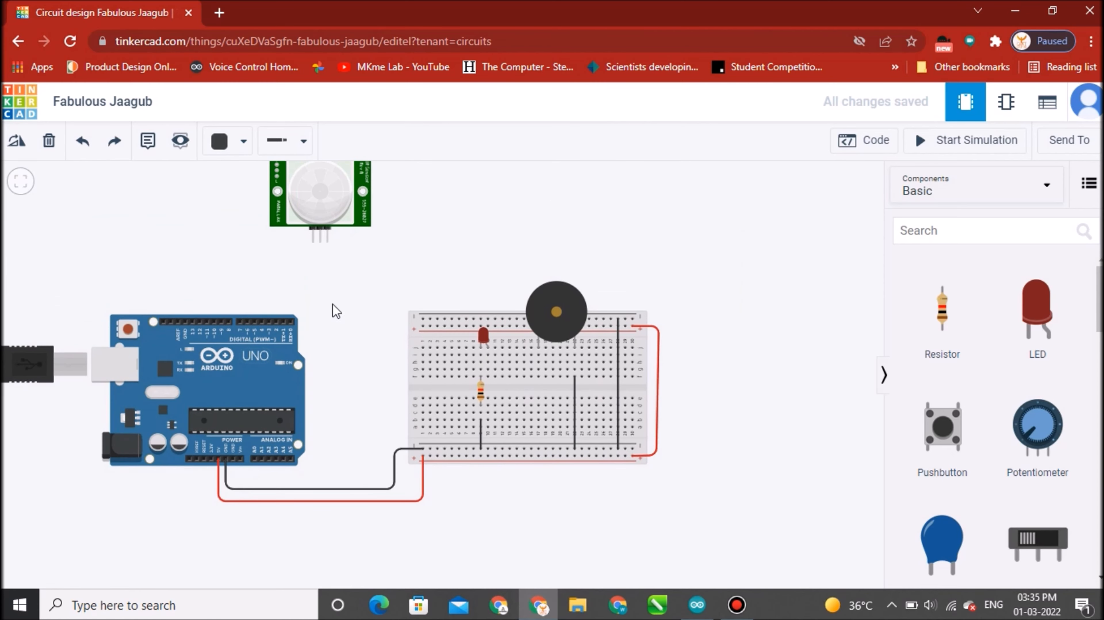
left_click(312, 242)
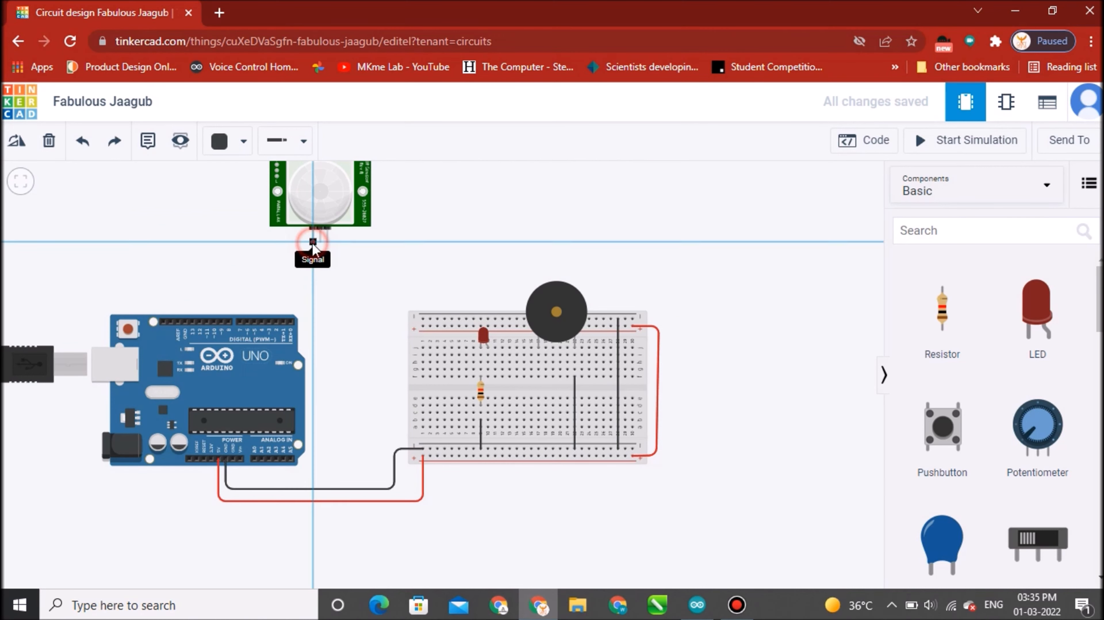
left_click(313, 283)
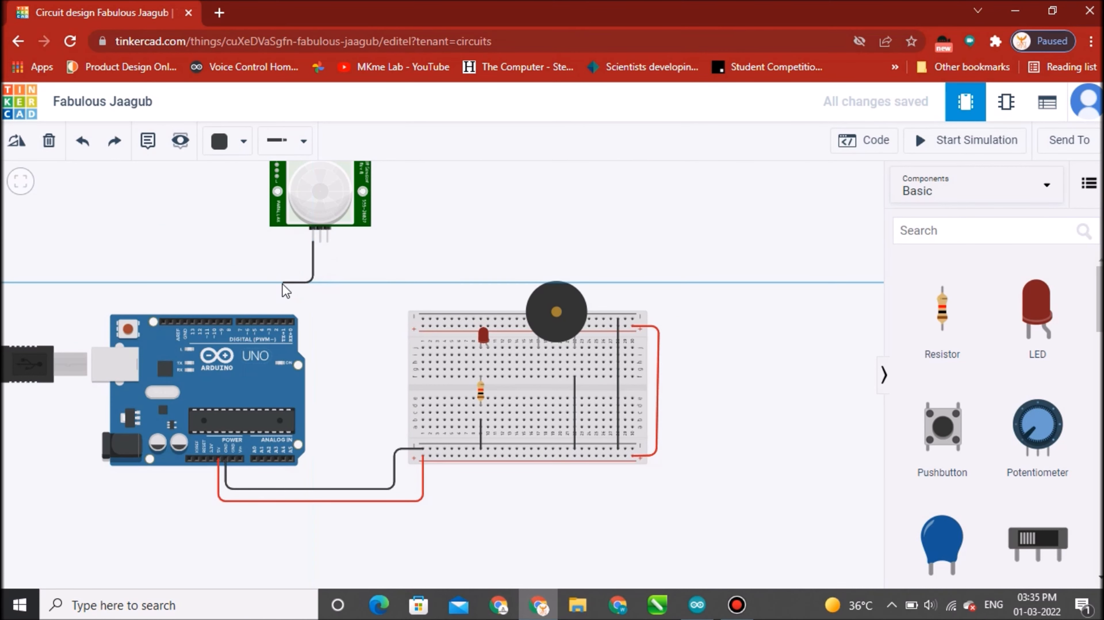
left_click(272, 283)
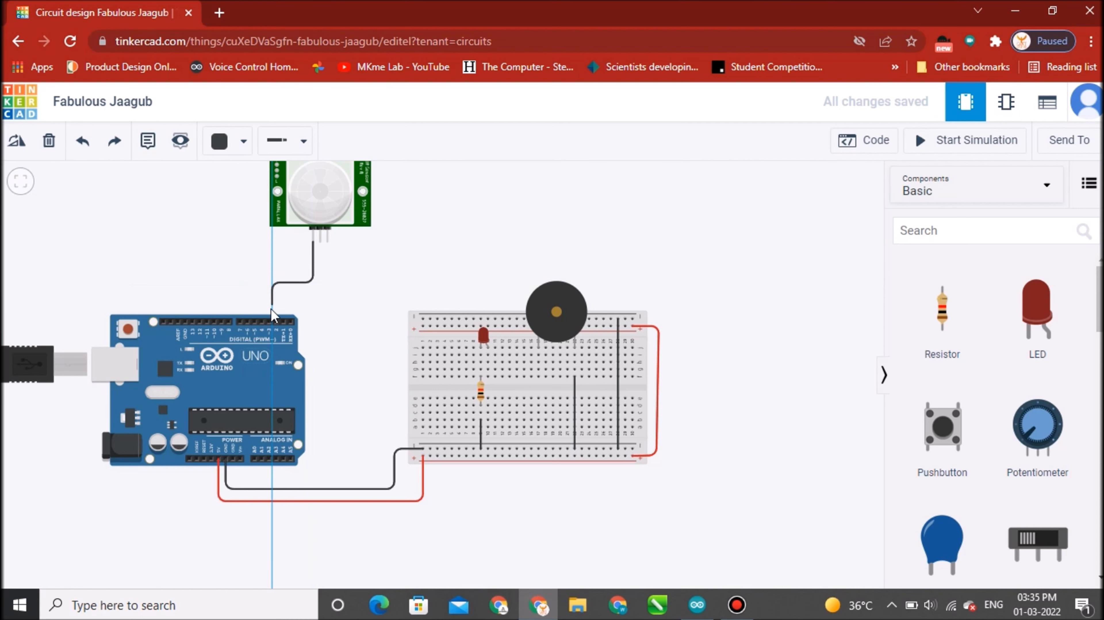
left_click(275, 324)
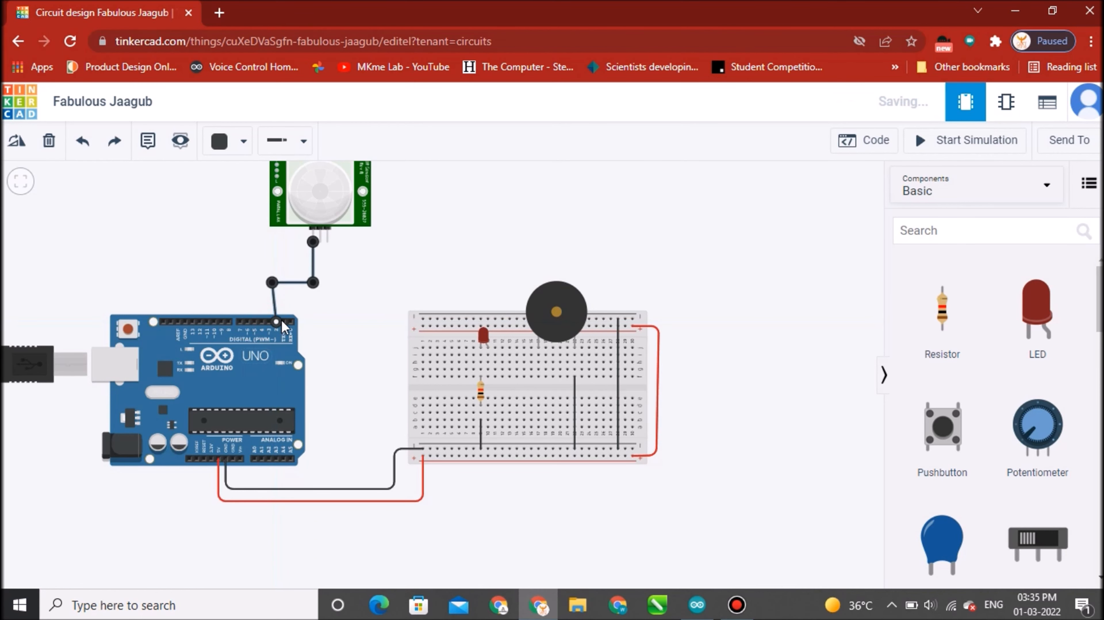
left_click_drag(272, 283, 276, 283)
Step: Change the colour of the PIR signal wire to Yellow
left_click(240, 139)
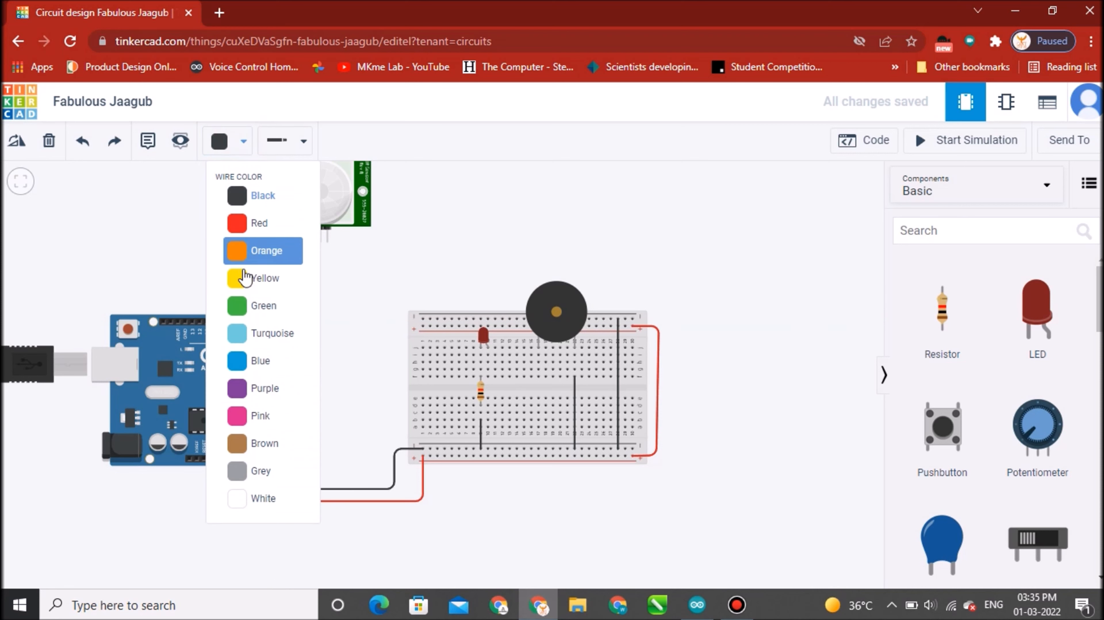
left_click(242, 278)
left_click(356, 296)
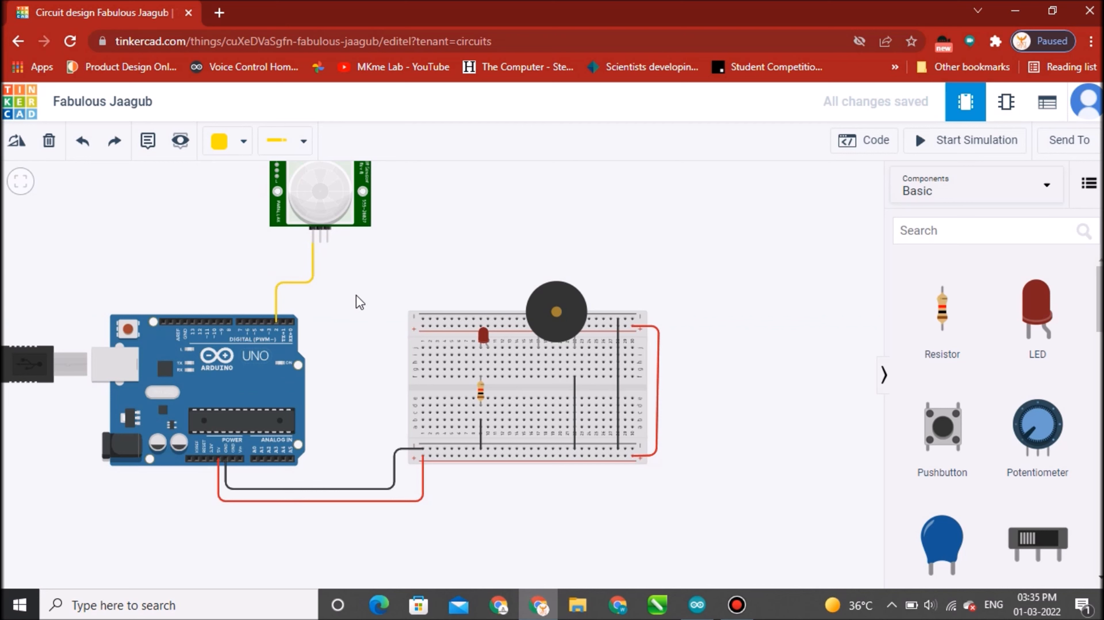
Step: Wire the PIR sensor's middle pin to the first hole of the breadboard's upper positive rail, bending once below the sensor
scroll(346, 278, "up", 4)
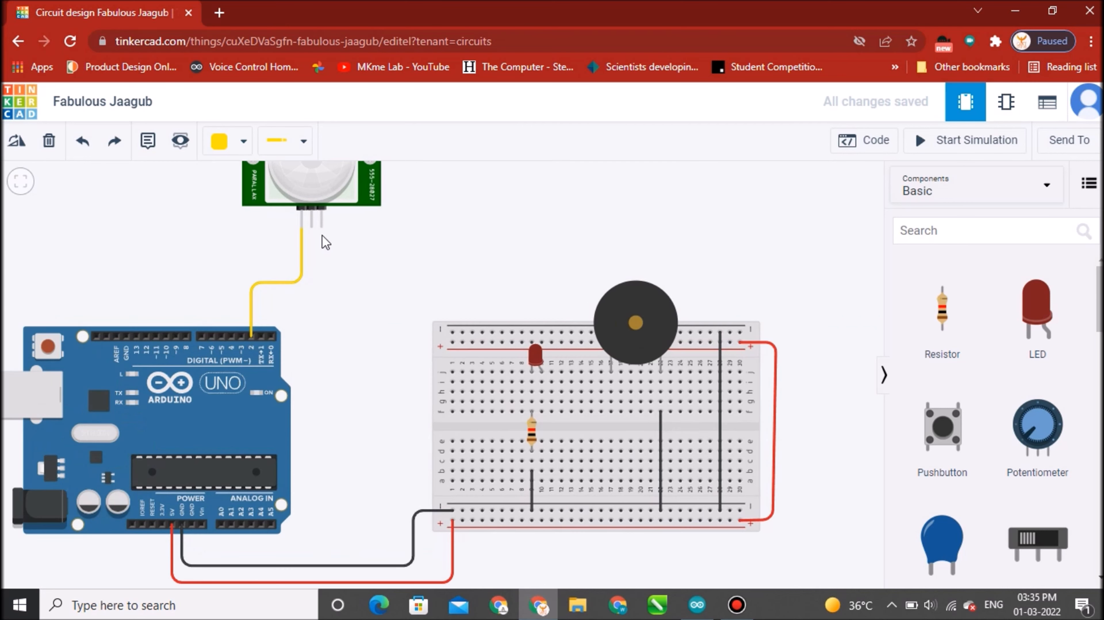
left_click(312, 227)
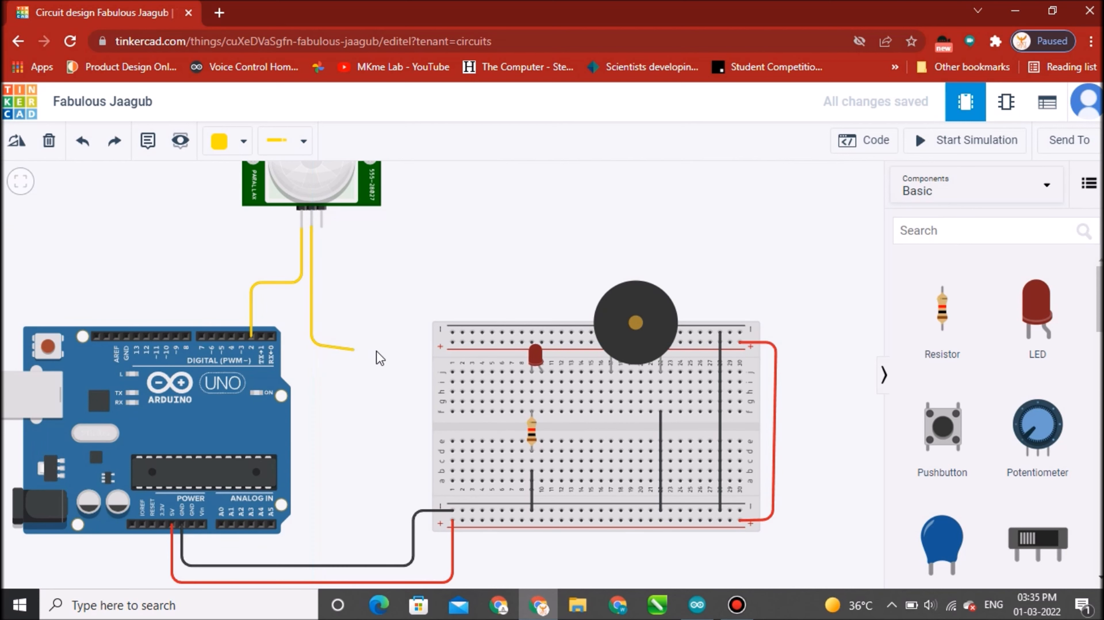
left_click(451, 345)
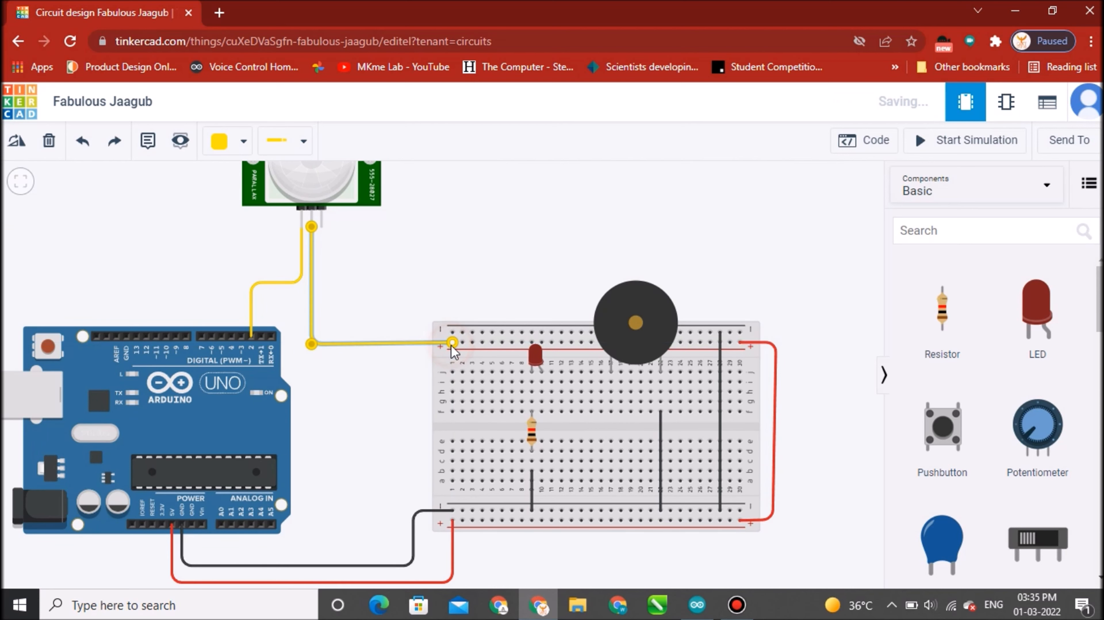
Step: Wire the PIR sensor's third pin to the first hole of the breadboard's upper negative rail with a squared bend, and colour the wire Black
left_click(322, 230)
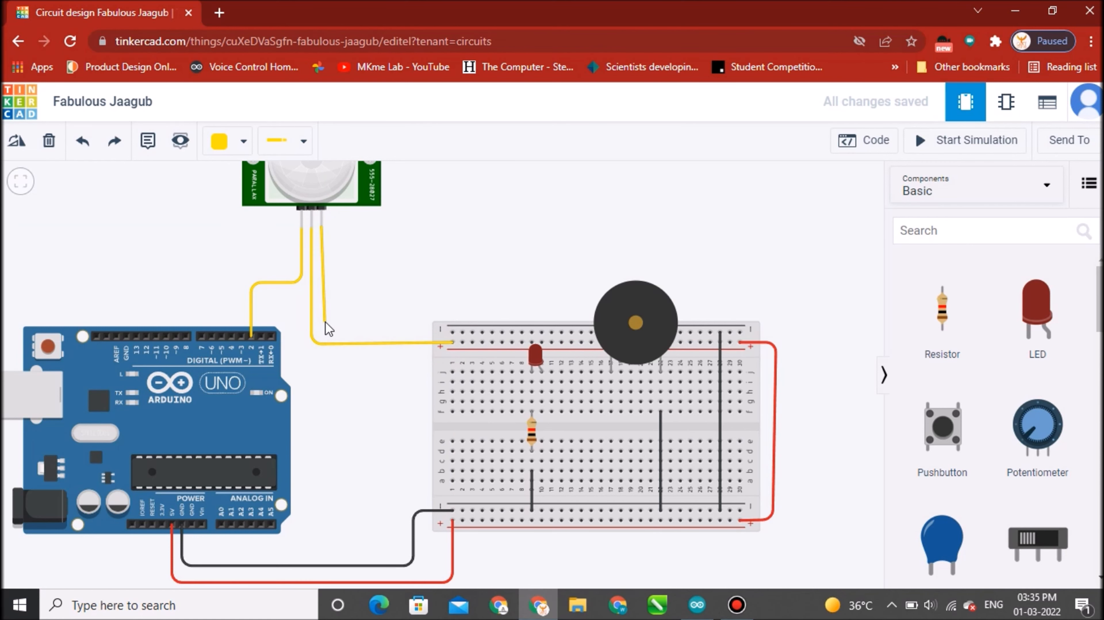
left_click(325, 326)
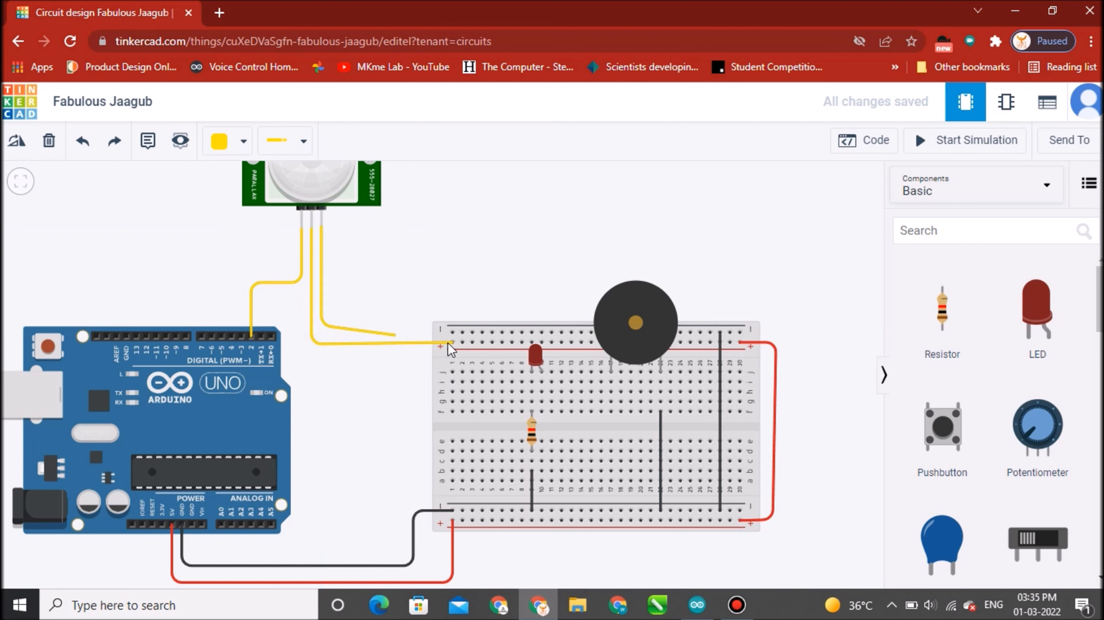
left_click(452, 333)
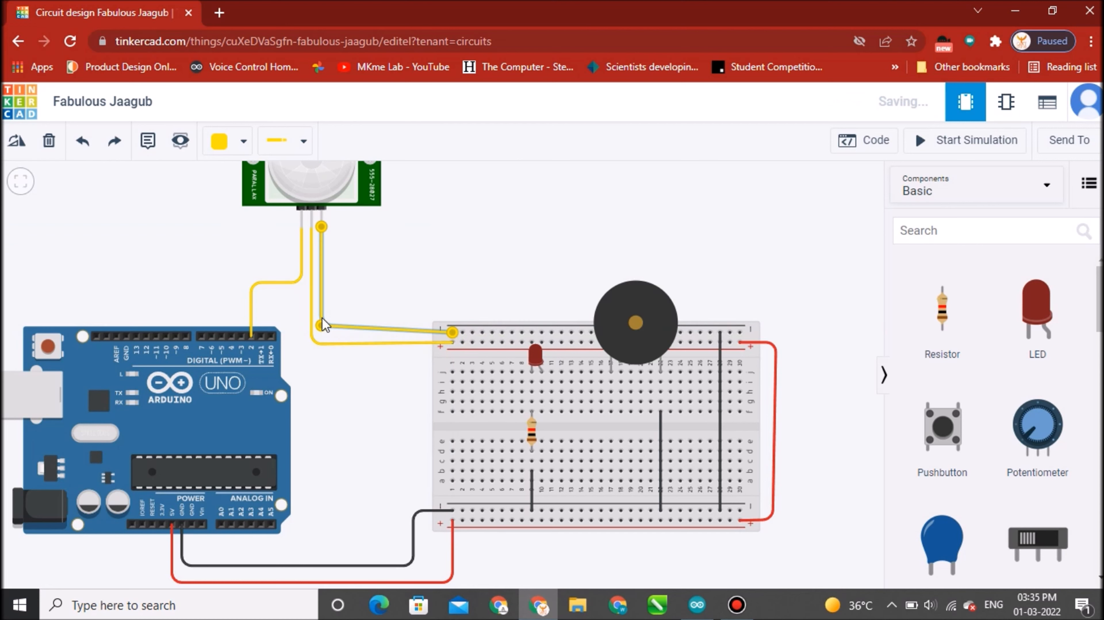
left_click_drag(320, 323, 322, 333)
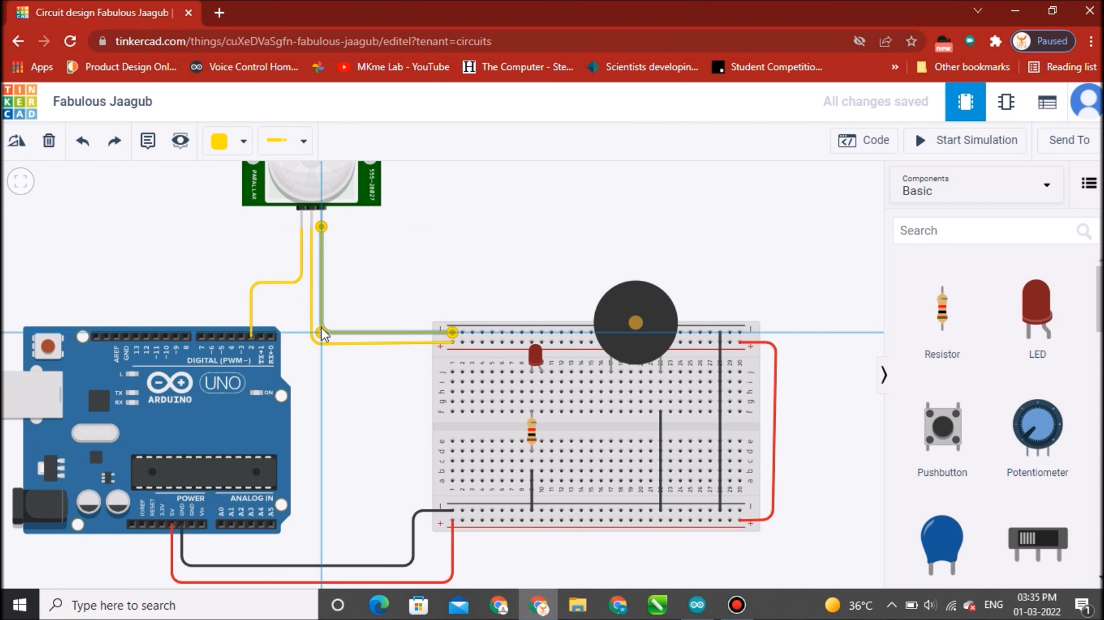
left_click(244, 143)
left_click(258, 190)
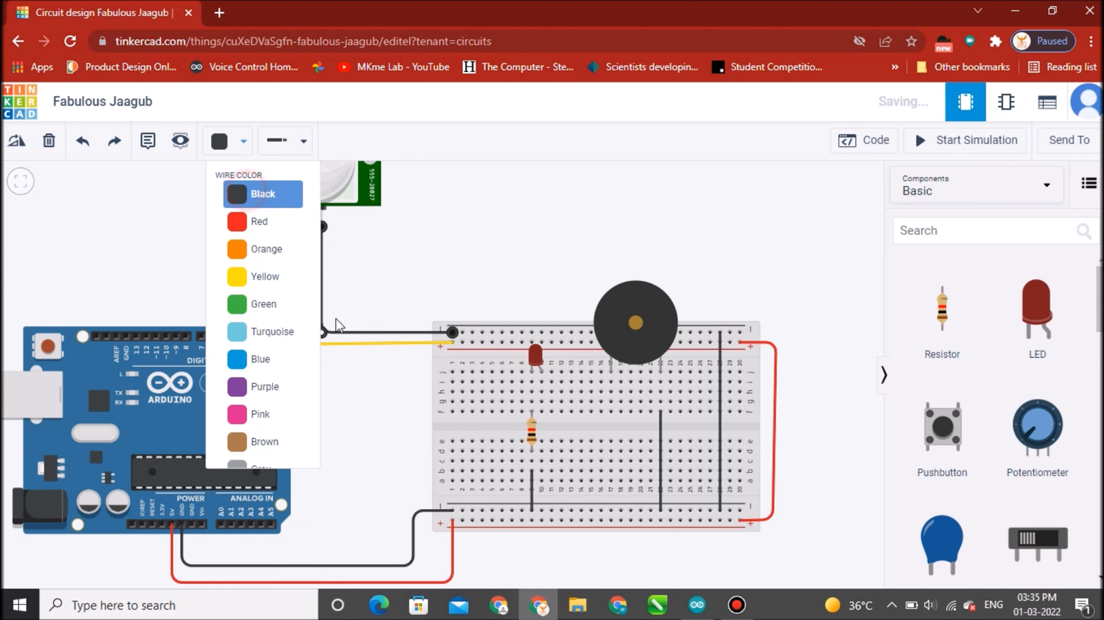
Step: Change the colour of the wire between the PIR sensor's middle pin and the upper positive rail to Red
left_click(329, 343)
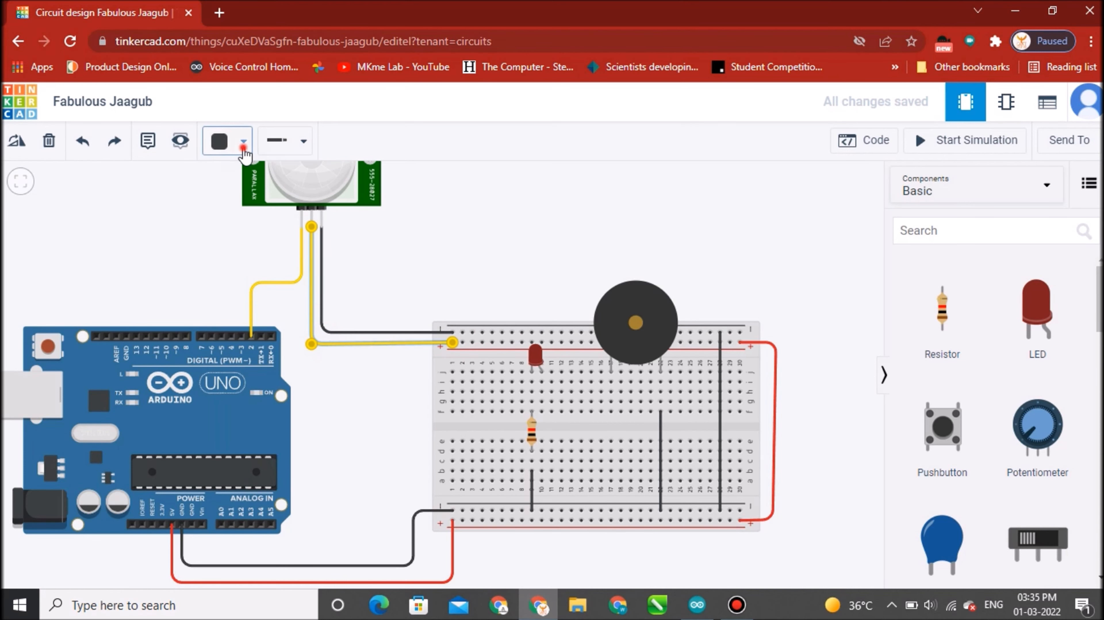
left_click(243, 142)
left_click(243, 220)
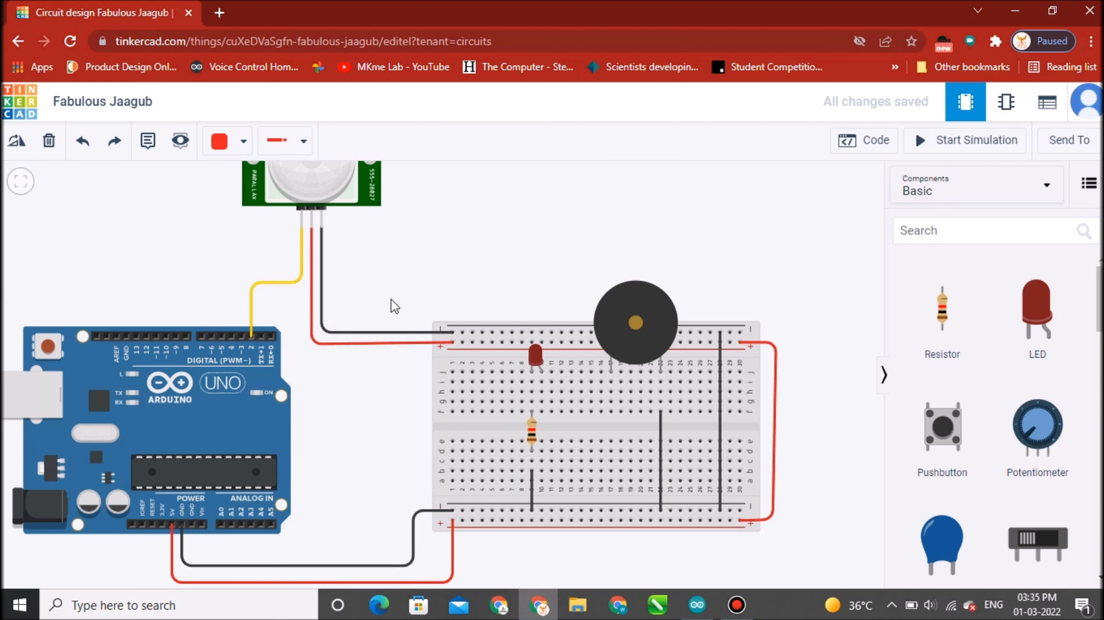
Step: Wire the Arduino's digital pin 12 to row h of column 10, in line with the LED's leg, routing it above the board with bends
left_click(147, 335)
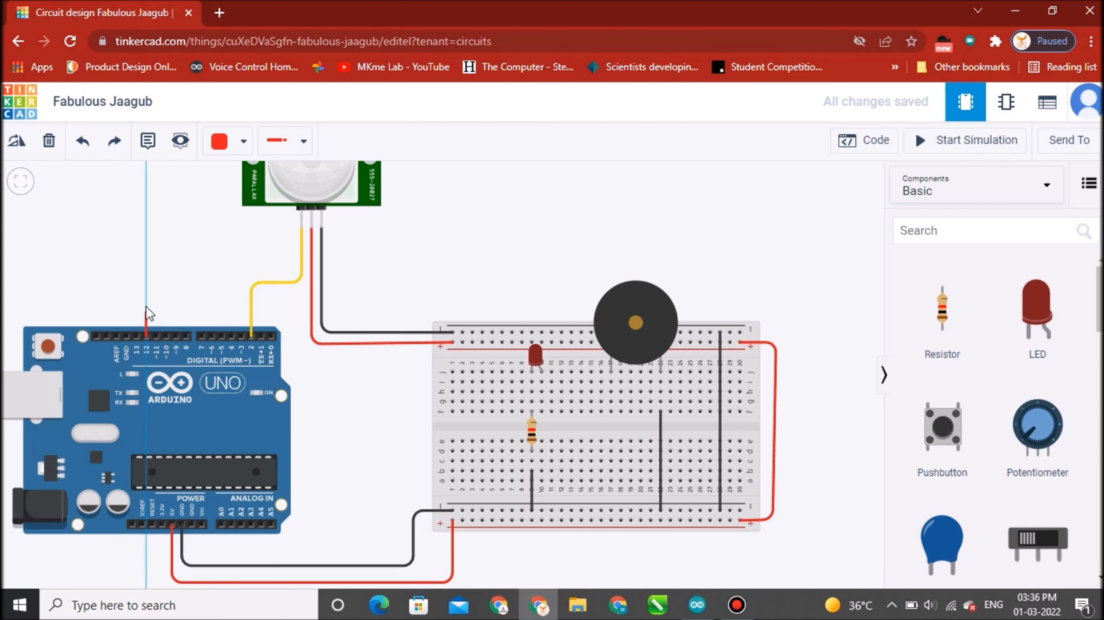
left_click(146, 279)
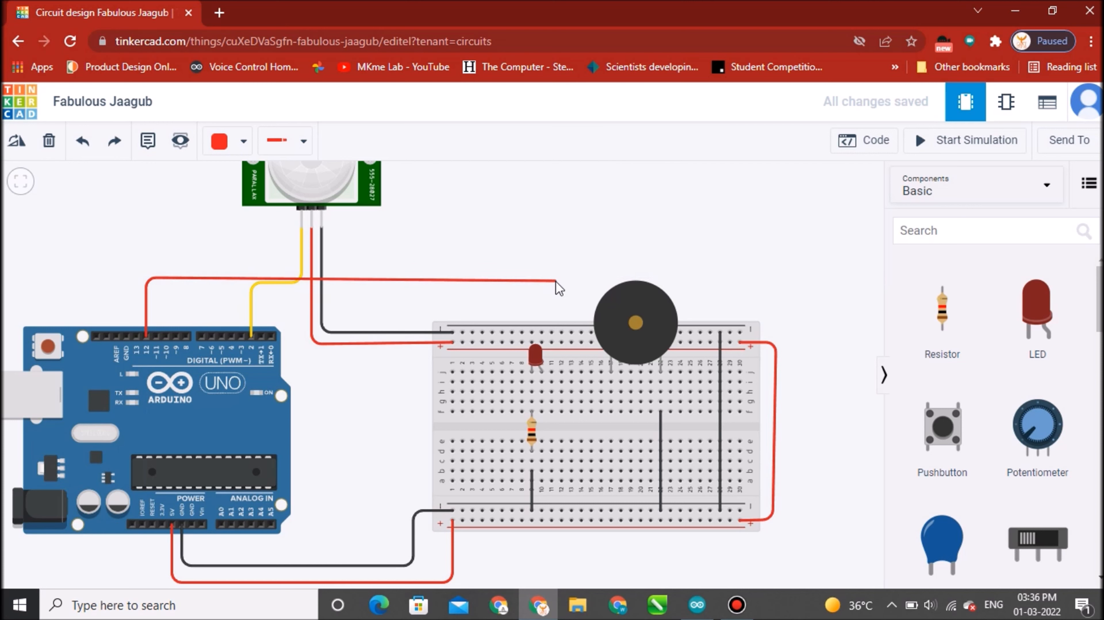
left_click(556, 281)
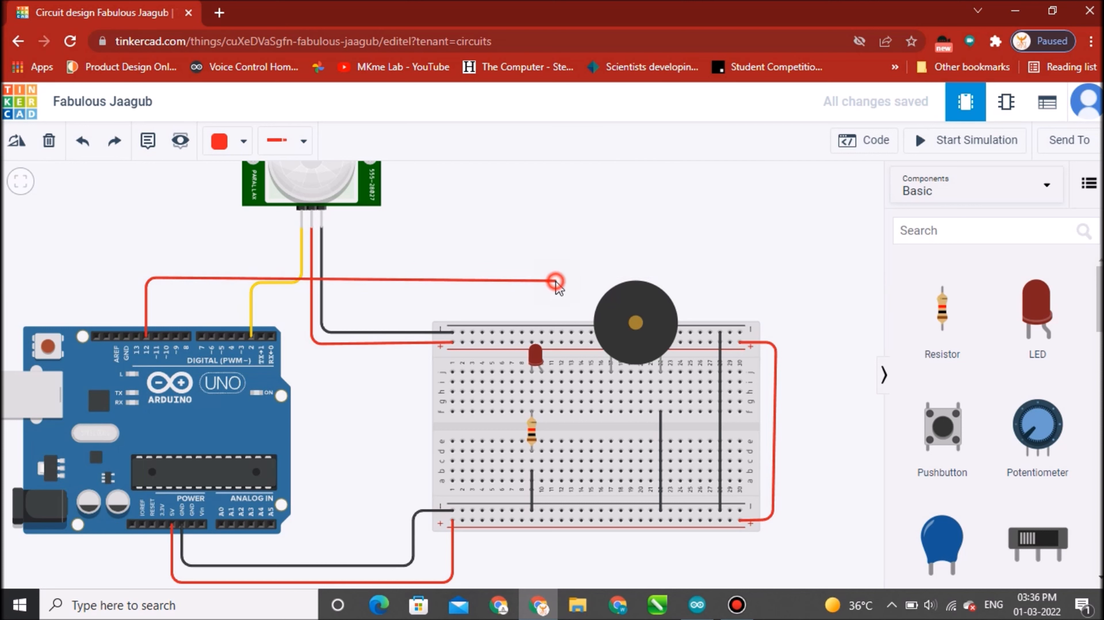
left_click(551, 372)
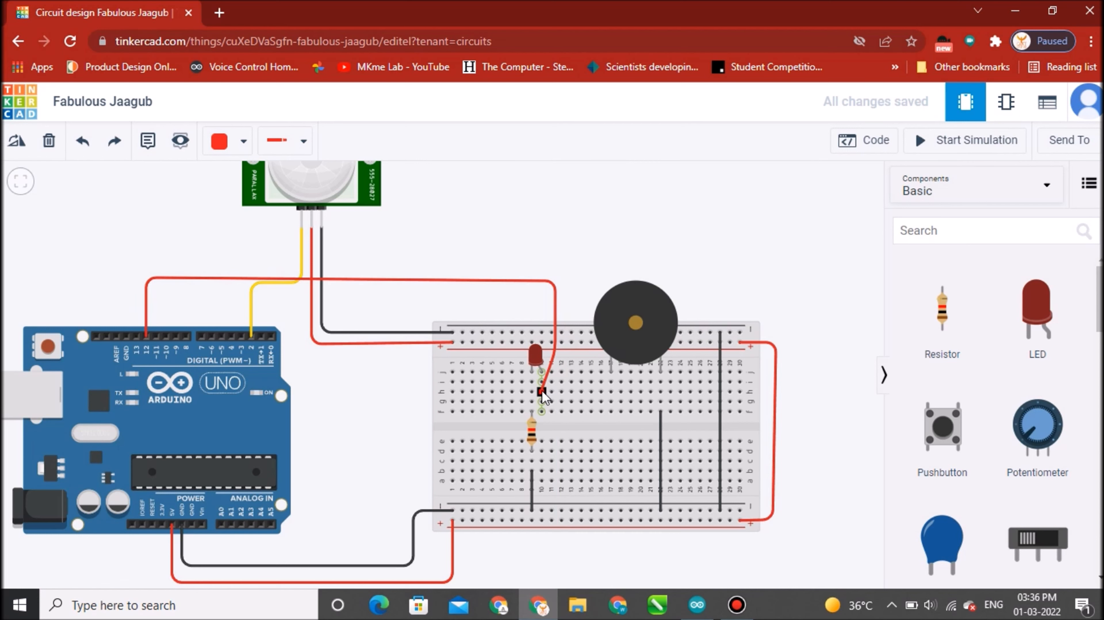
left_click(541, 391)
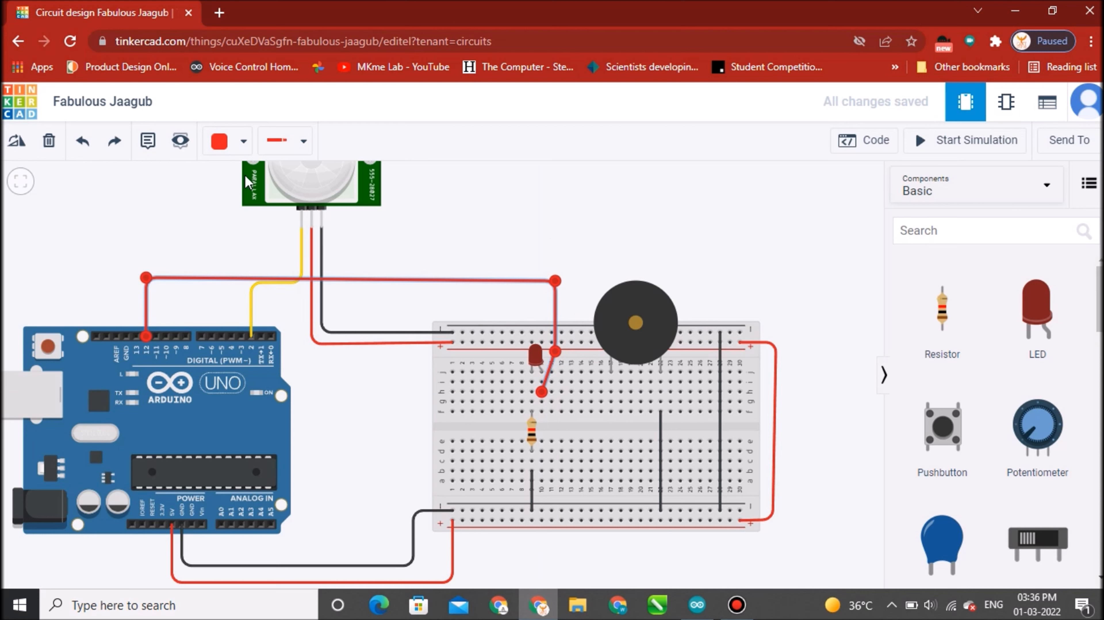
Step: Change the colour of the wire from digital pin 12 to Orange
left_click(244, 142)
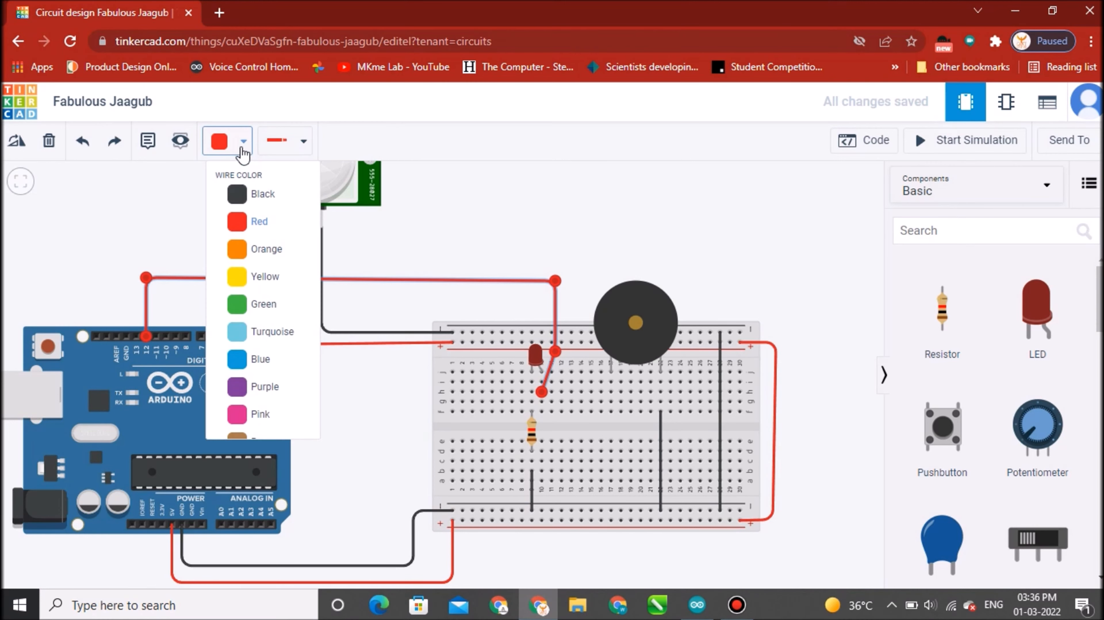
left_click(262, 254)
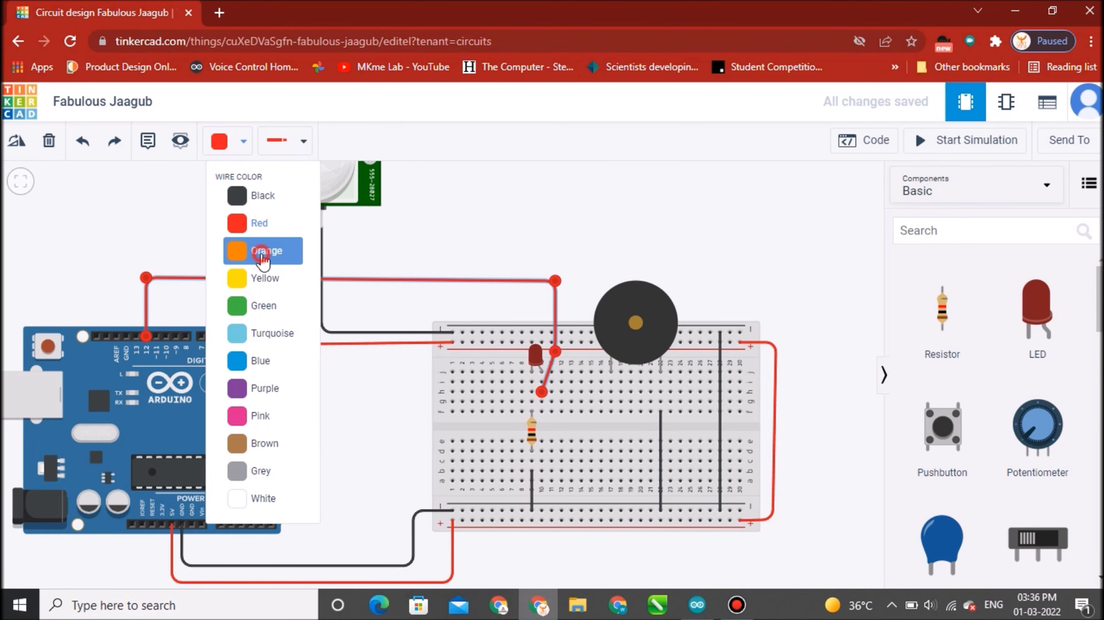
left_click(479, 220)
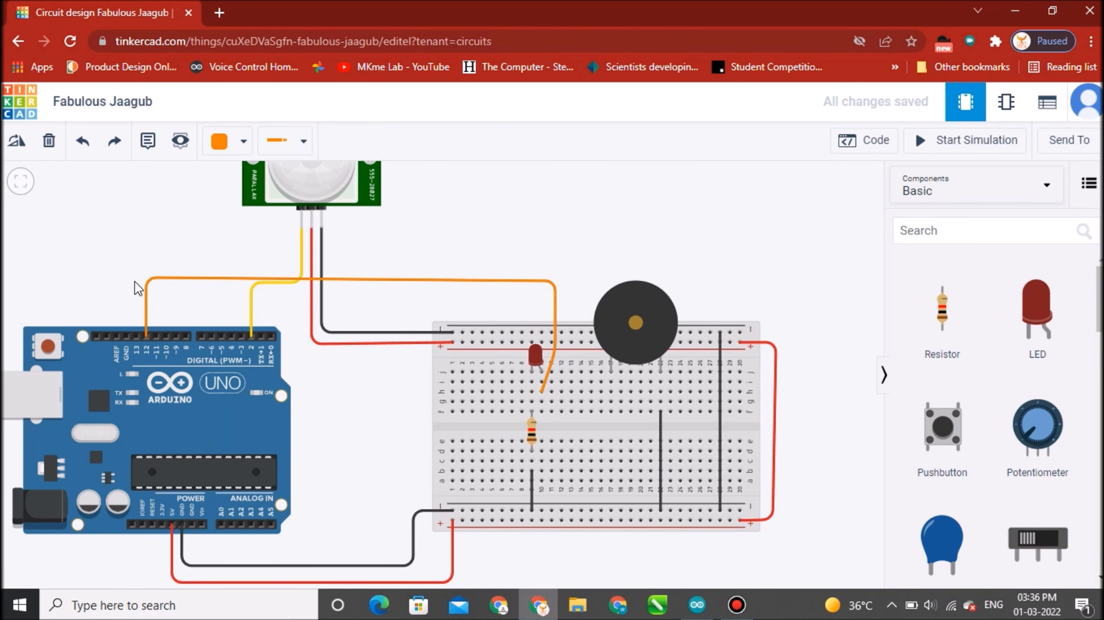
Step: Change the colour of the wire from digital pin 12 to the LED to Green
left_click(147, 288)
left_click(245, 145)
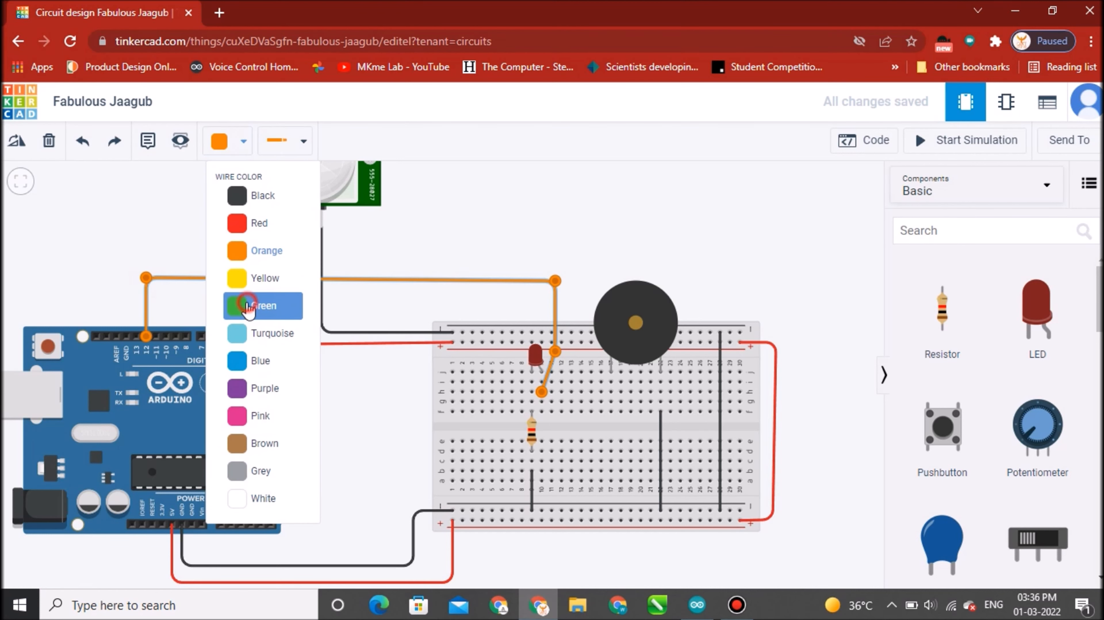
left_click(261, 306)
left_click(161, 217)
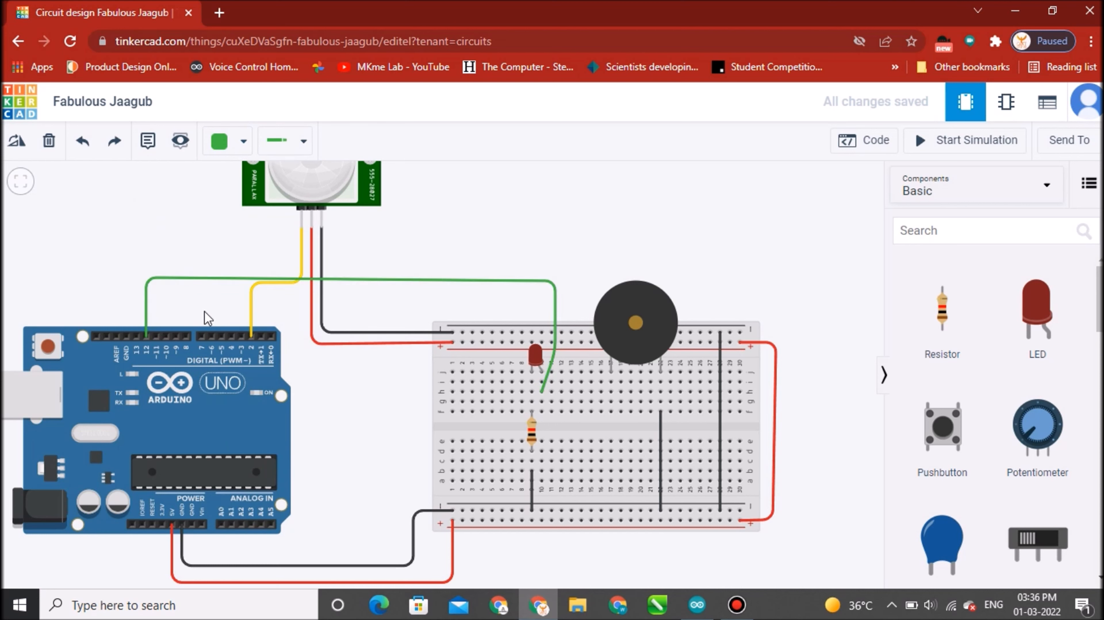
Step: Wire the Arduino's digital pin 13 to row h of column 17, in line with the piezo's leg, running it above the pin 12 wire
left_click(137, 337)
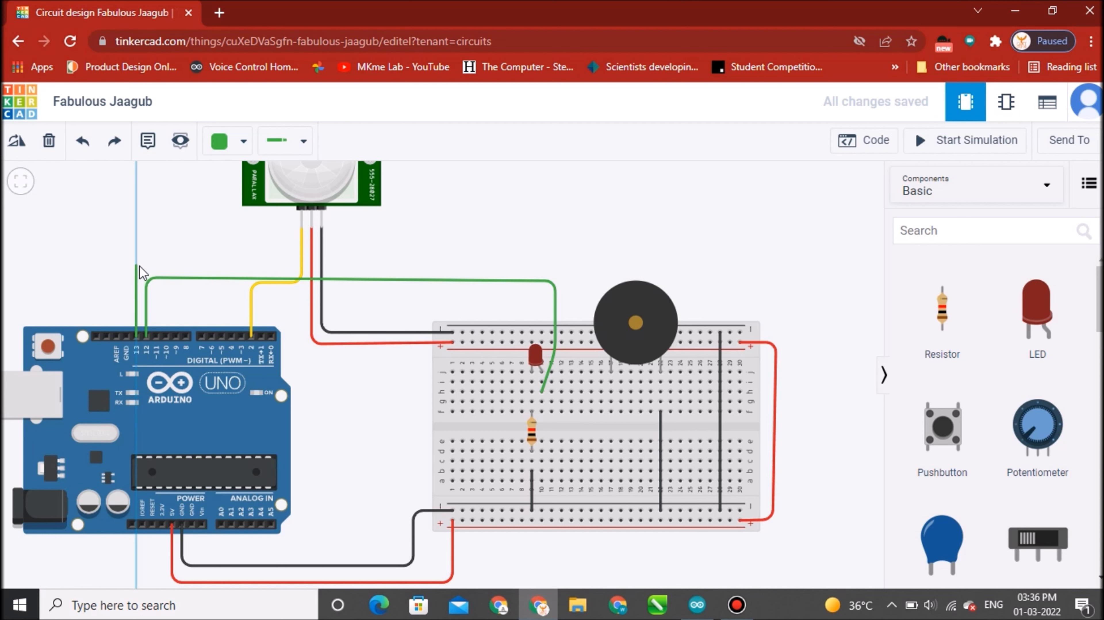
left_click(140, 266)
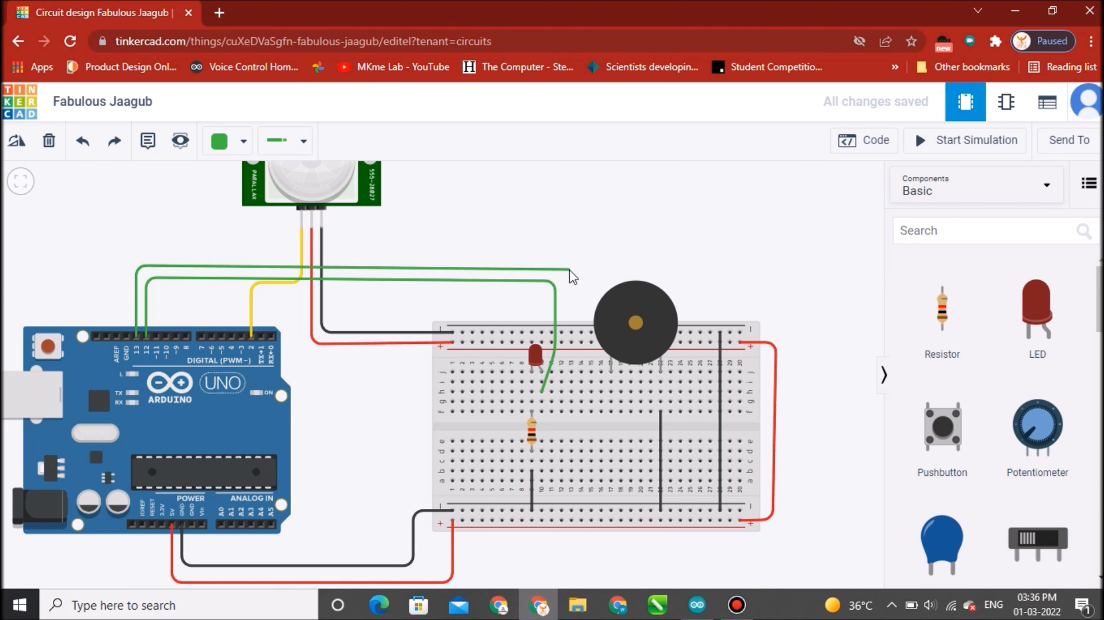
left_click(569, 265)
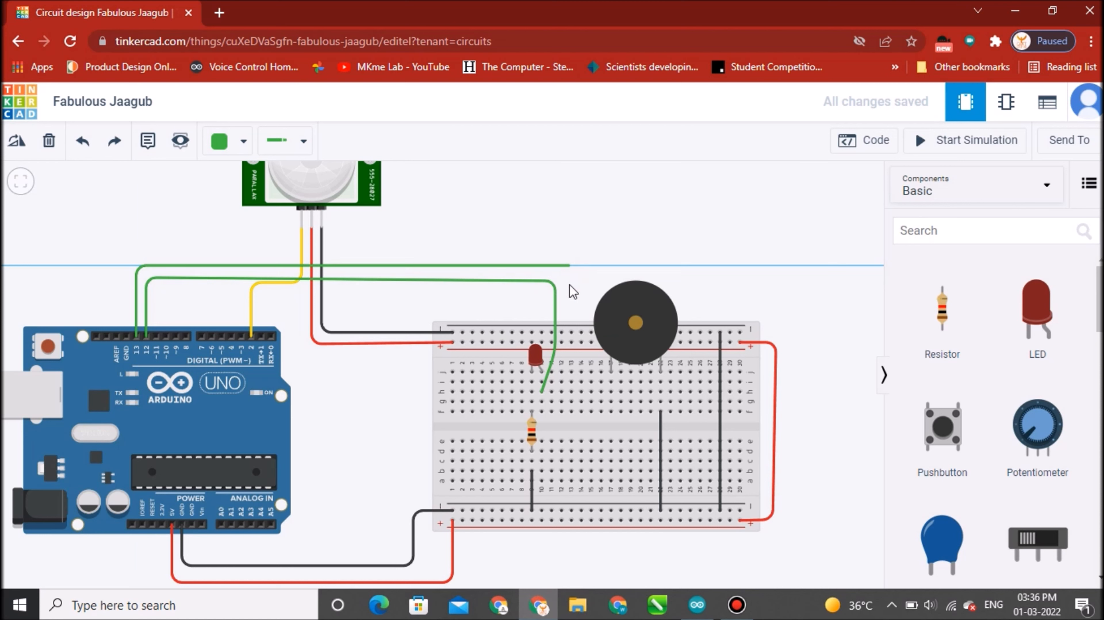
left_click(580, 327)
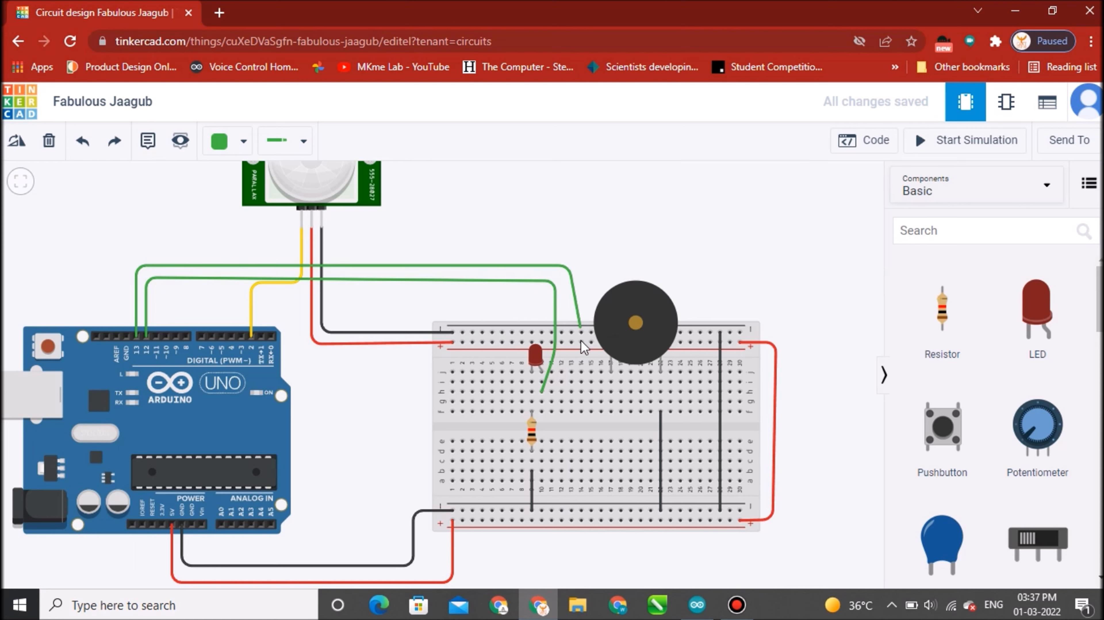
left_click(568, 352)
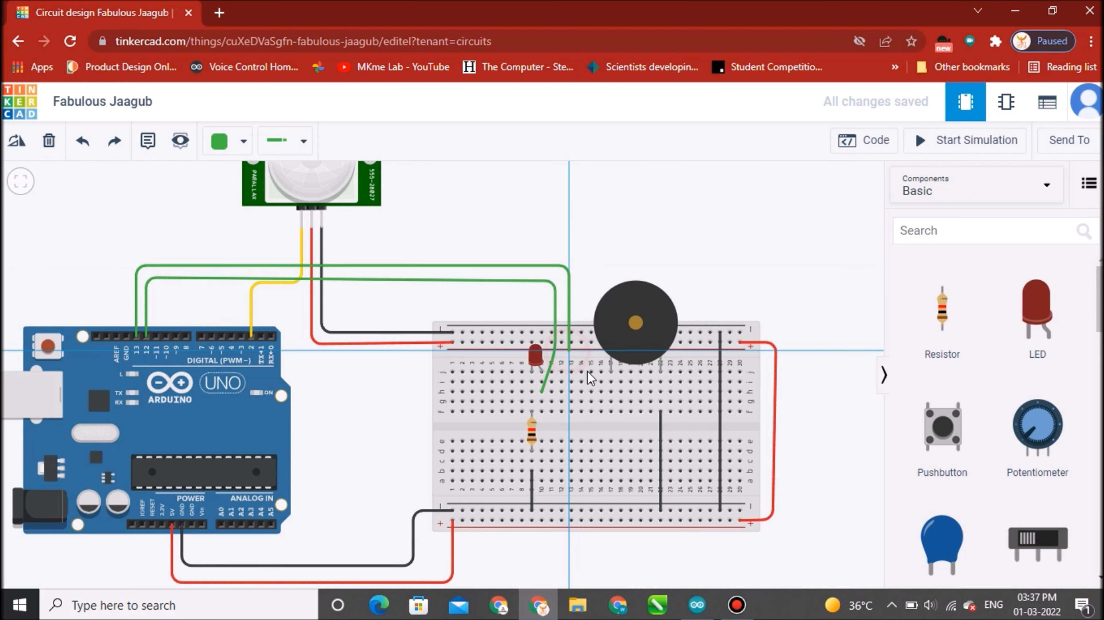
left_click(610, 392)
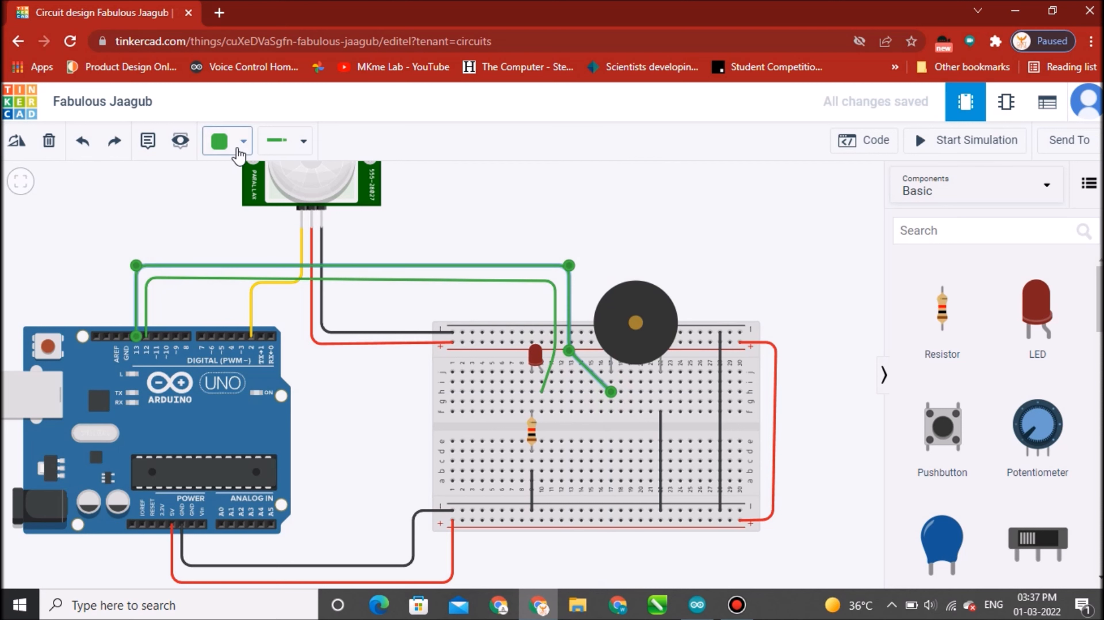
Step: Change the colour of the wire from digital pin 13 to the piezo to Orange
left_click(242, 141)
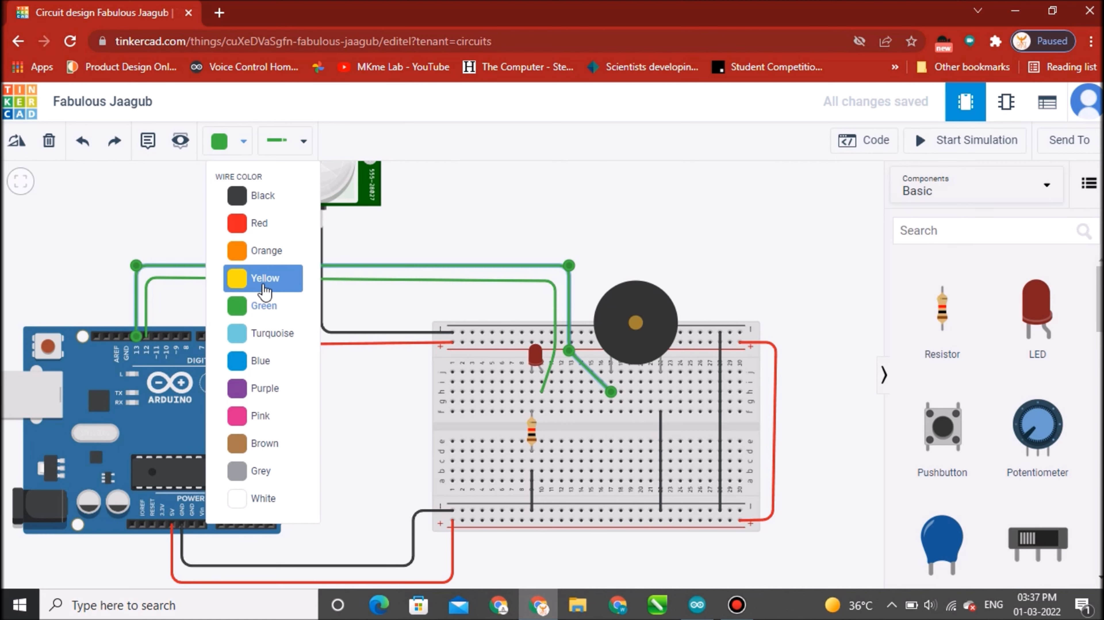
left_click(263, 287)
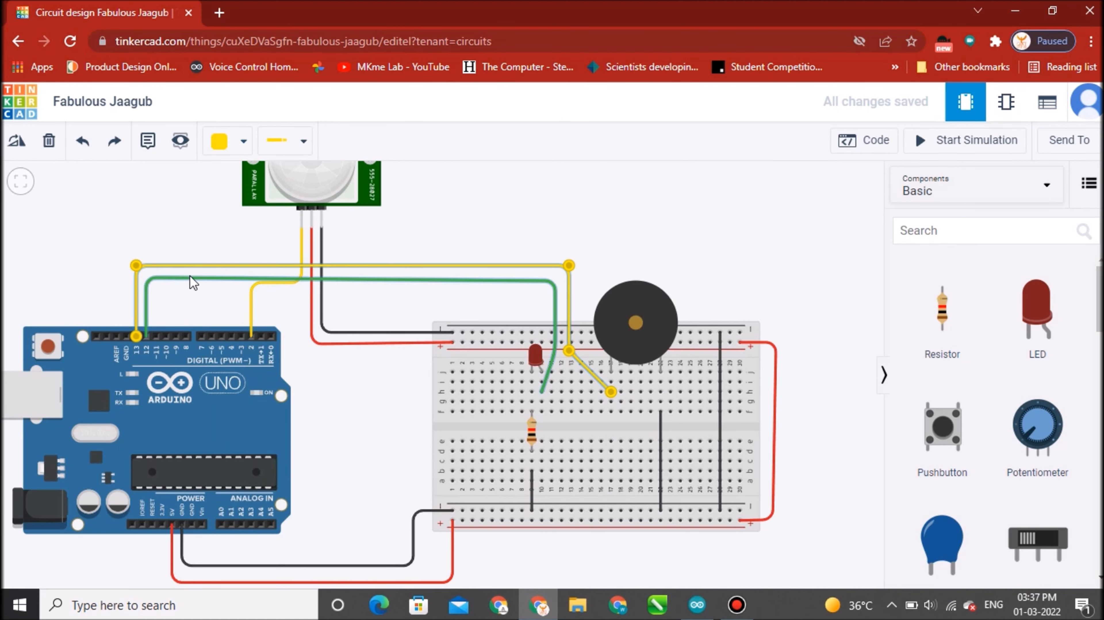
left_click(243, 141)
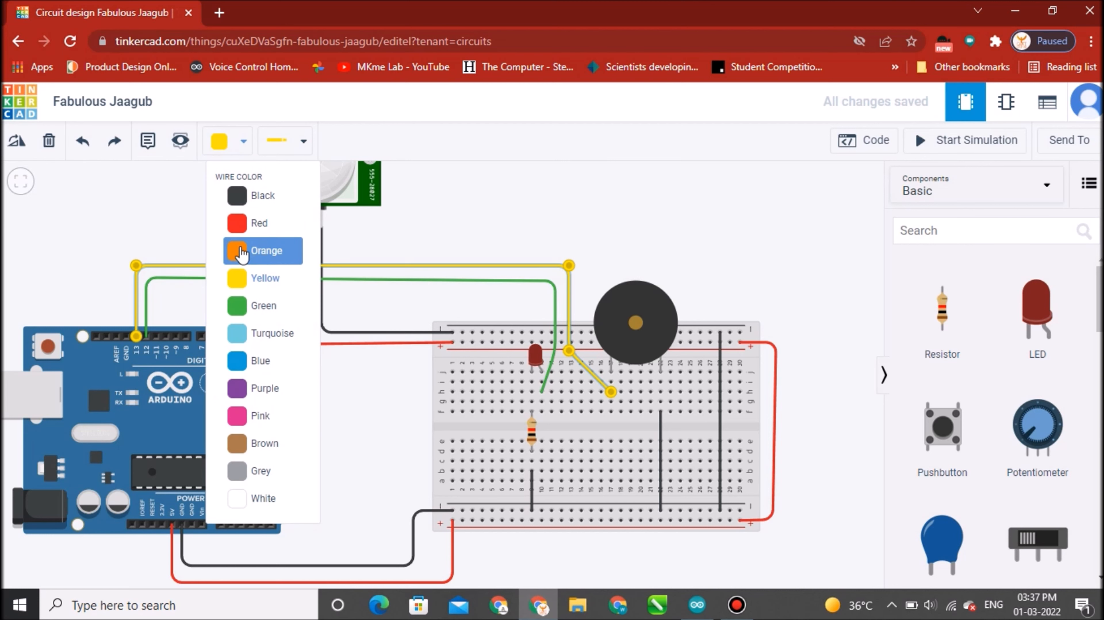
left_click(241, 261)
left_click(167, 227)
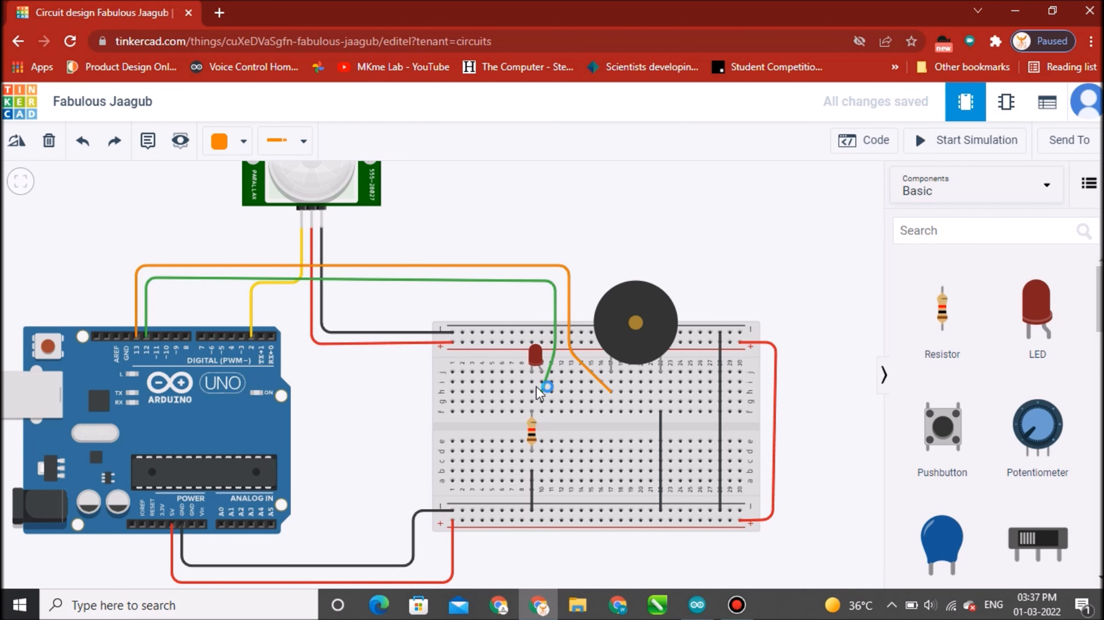
scroll(584, 239, "down", 3)
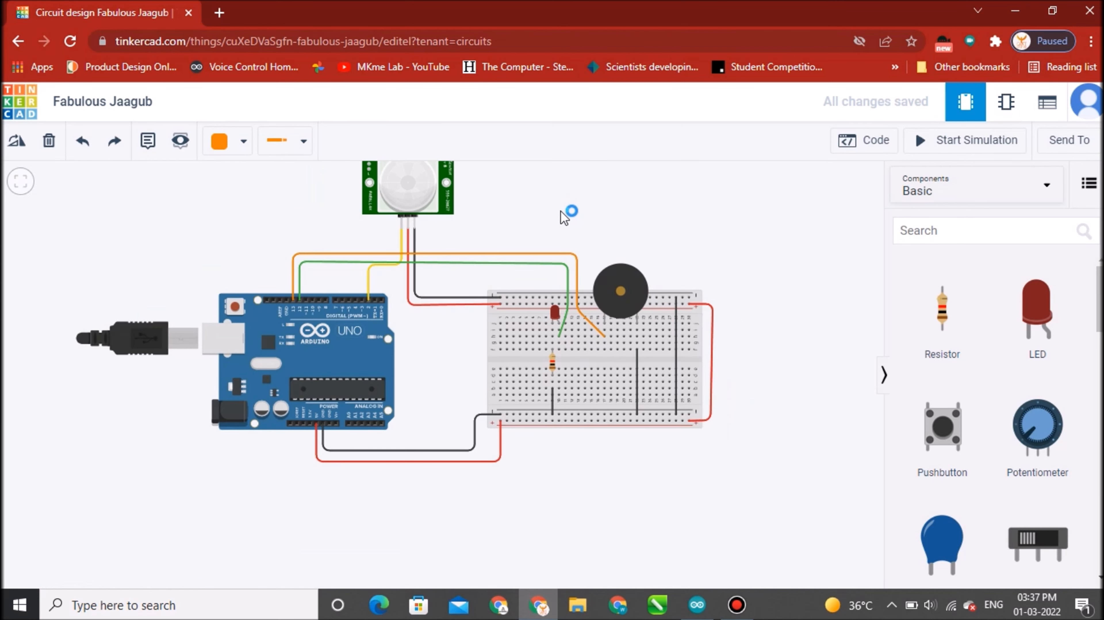
scroll(540, 244, "down", 1)
left_click_drag(520, 292, 501, 326)
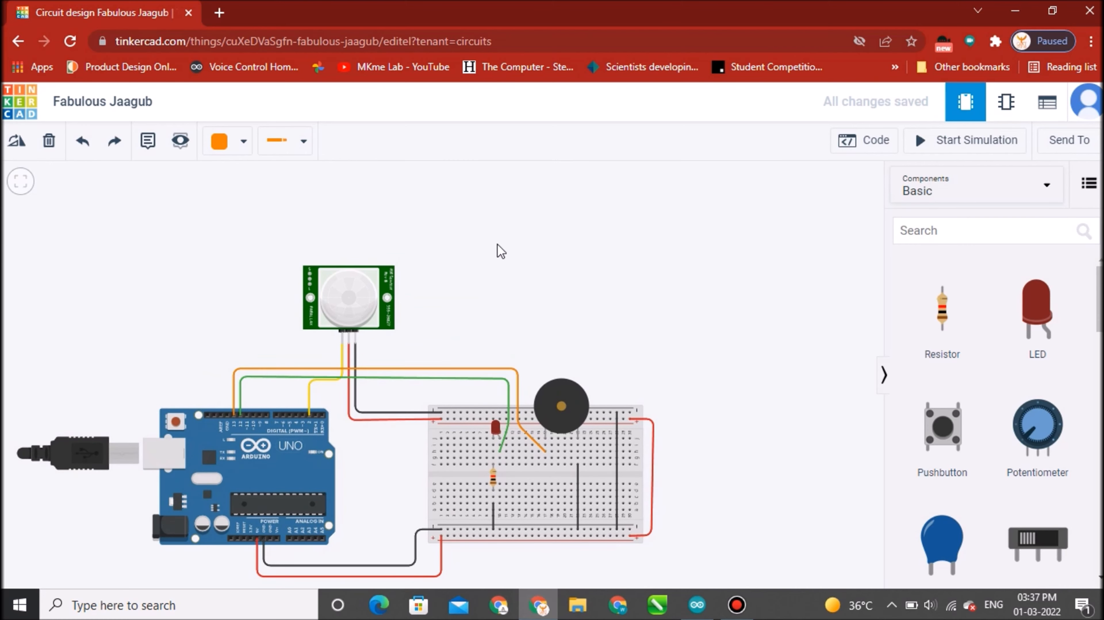
scroll(492, 218, "up", 1)
left_click_drag(505, 262, 499, 290)
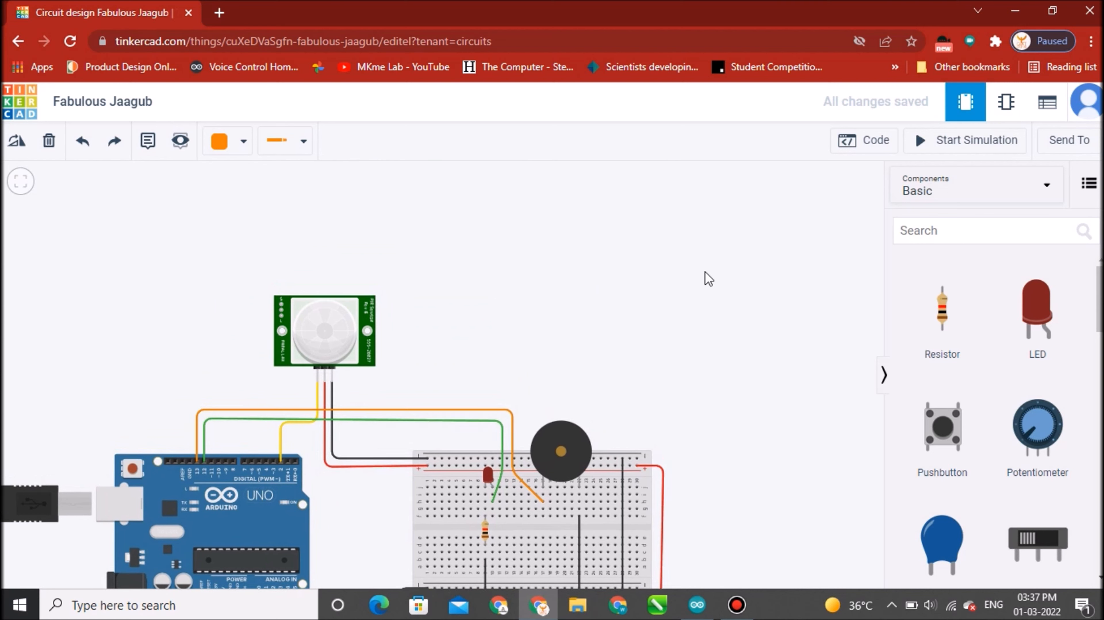
Step: Open the Arduino's code editor and switch it from Blocks to Text, accepting the loss of the existing blocks
left_click(863, 146)
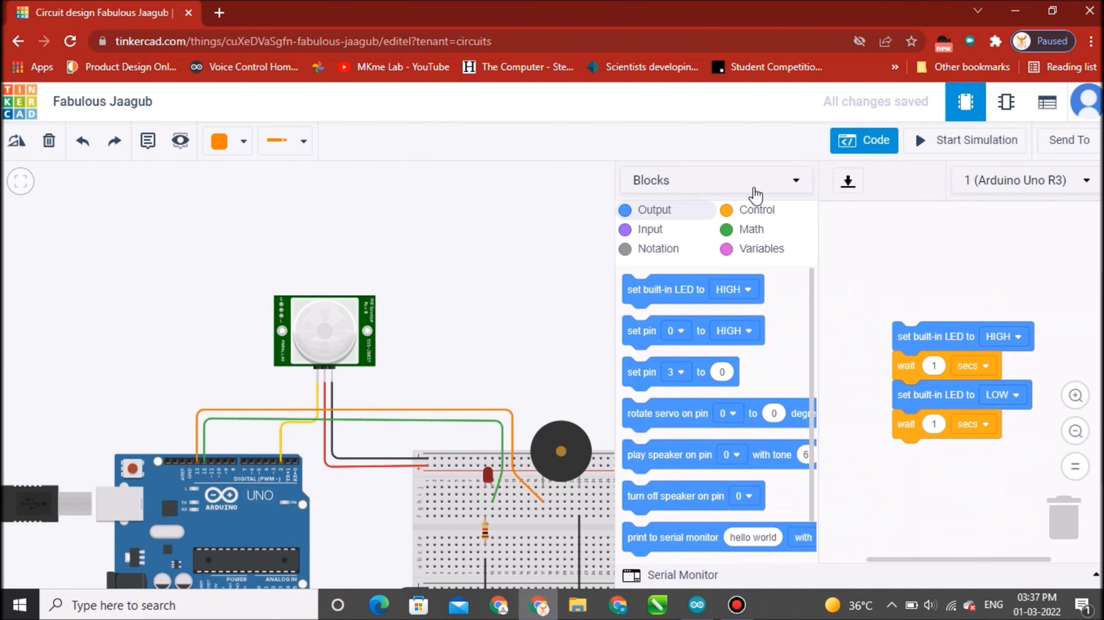
left_click(754, 184)
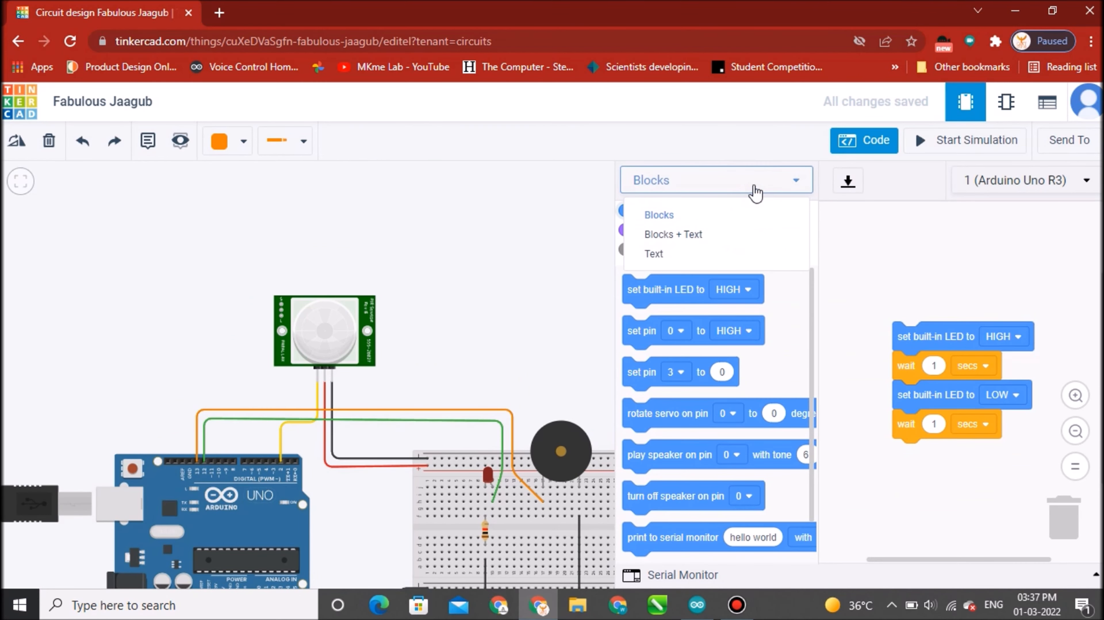
left_click(657, 254)
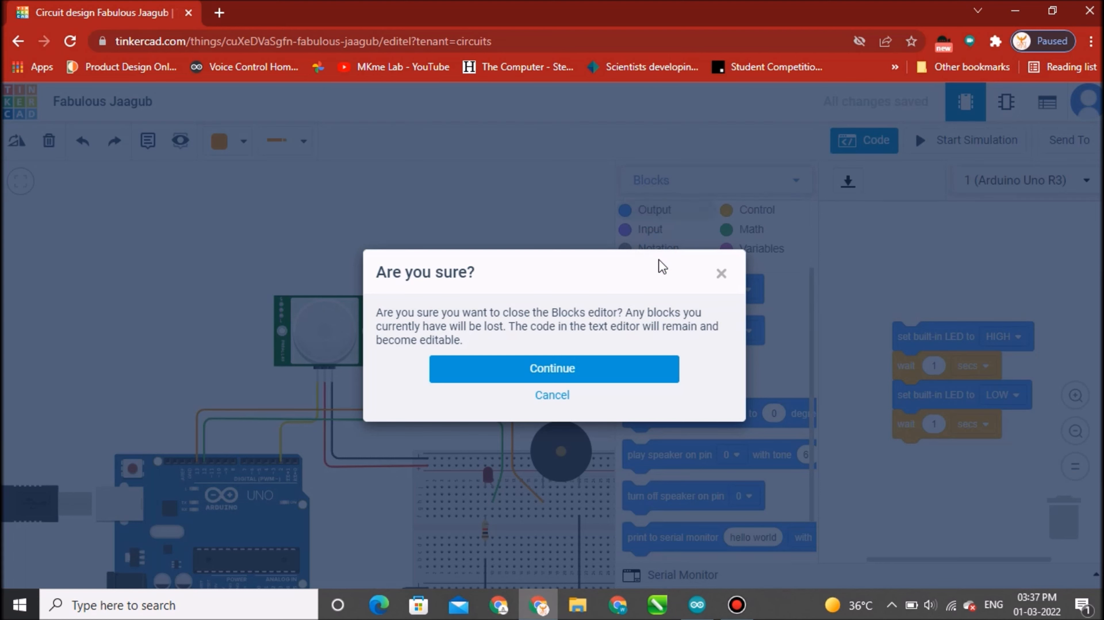
left_click(603, 380)
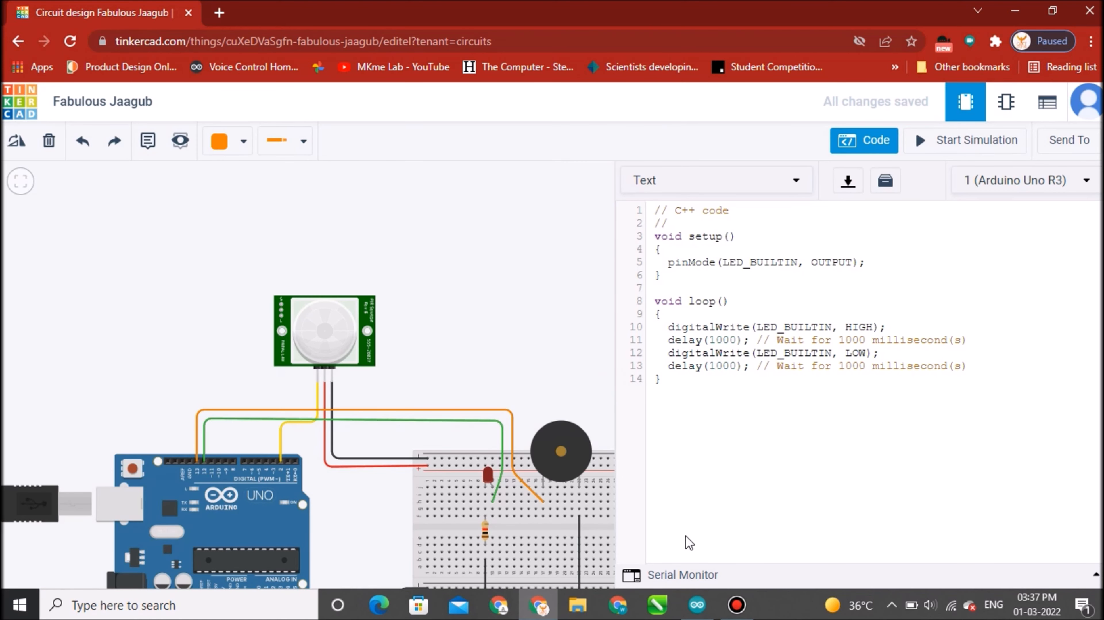
Step: Copy the whole Pir_sensor_buzzer_with_led sketch from the Arduino IDE and replace the default code in Tinkercad's text editor with it
left_click(697, 605)
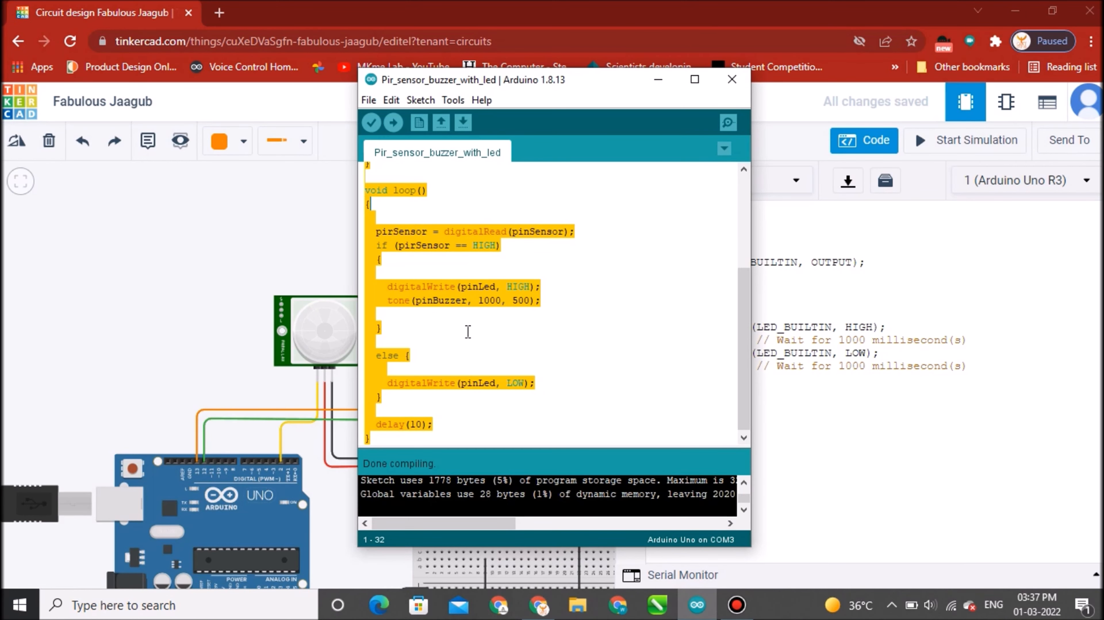
left_click(472, 301)
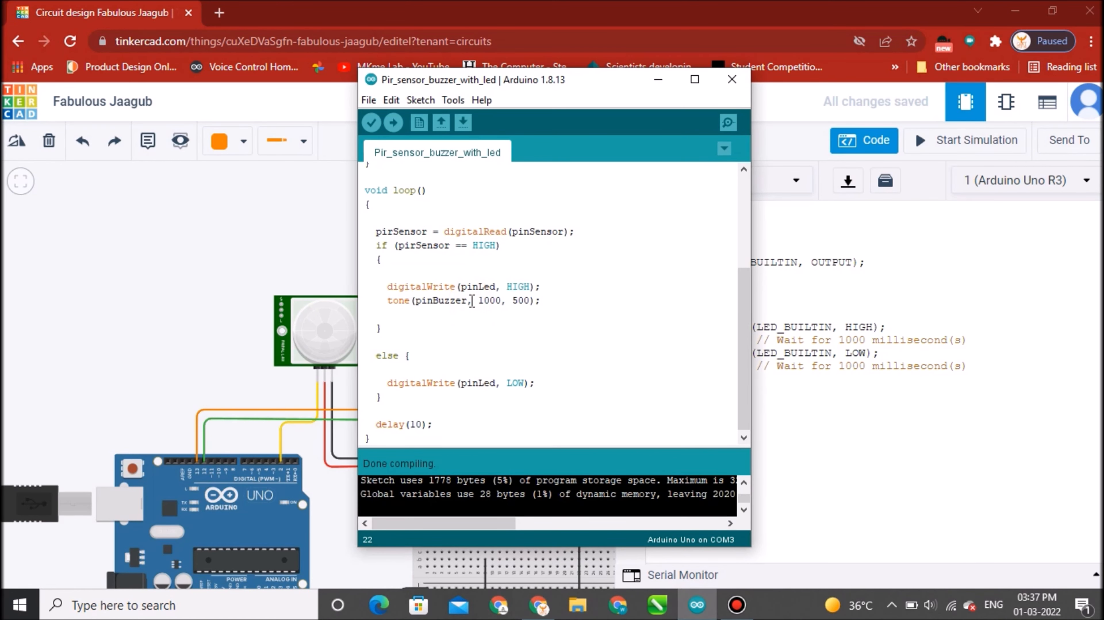
key("ctrl+a")
left_click(658, 79)
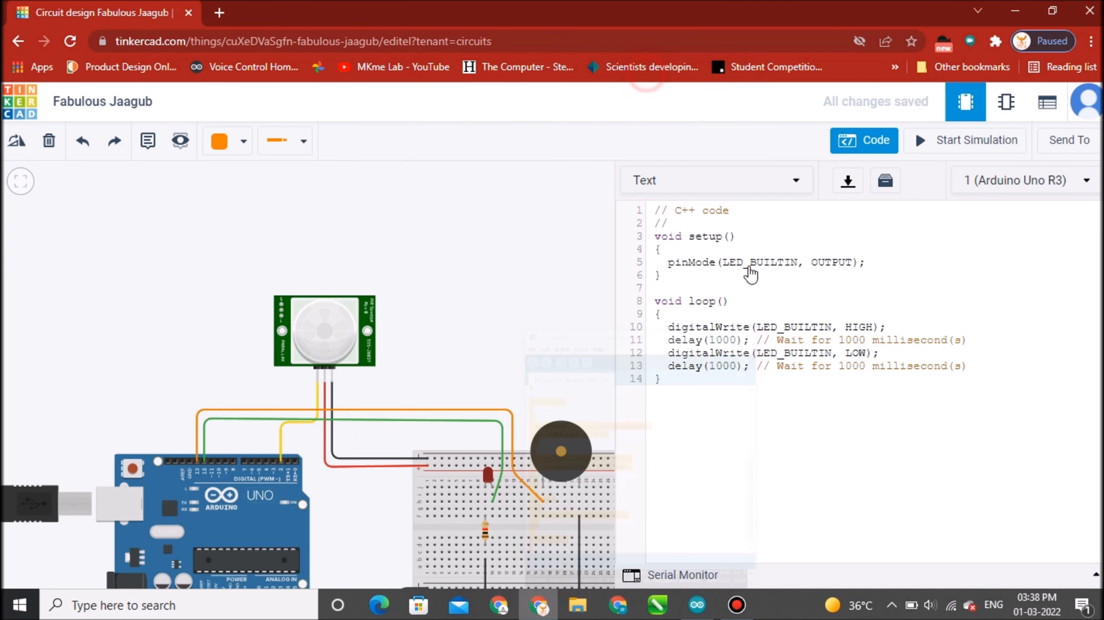
left_click(745, 263)
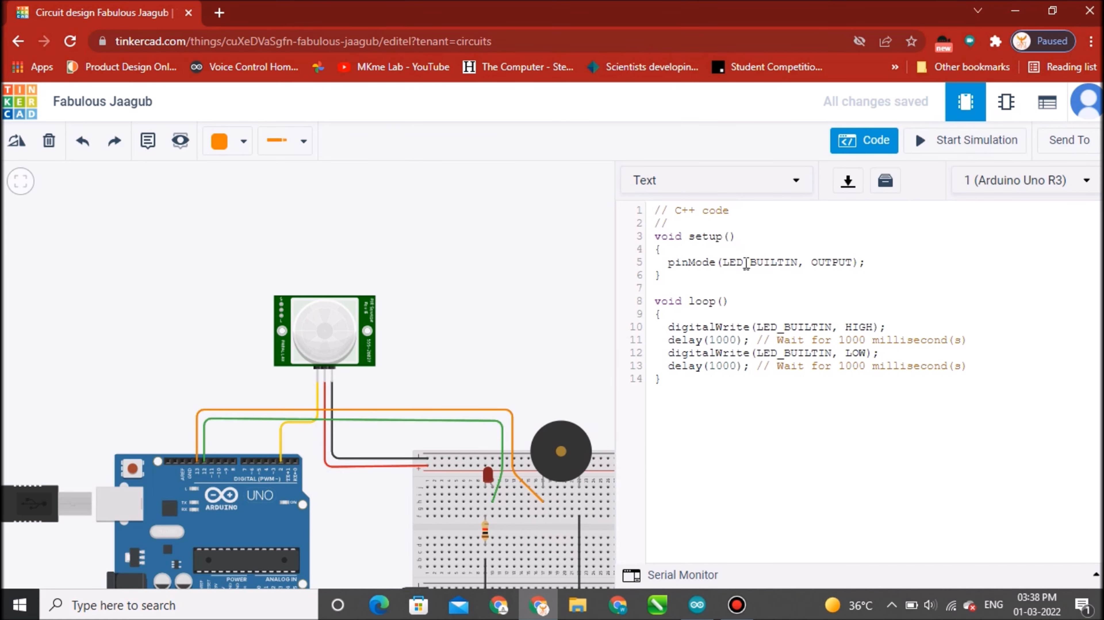
key("ctrl+a")
key("ctrl+v")
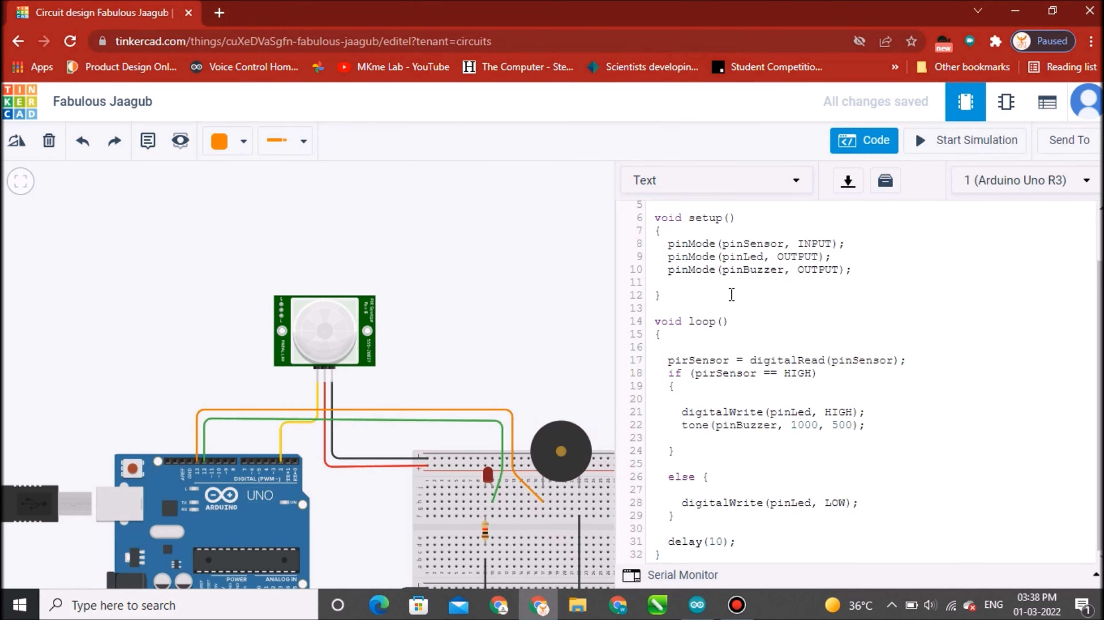
Step: Review the pasted code's pin declarations for the sensor, LED and buzzer against the circuit wiring
scroll(768, 285, "up", 2)
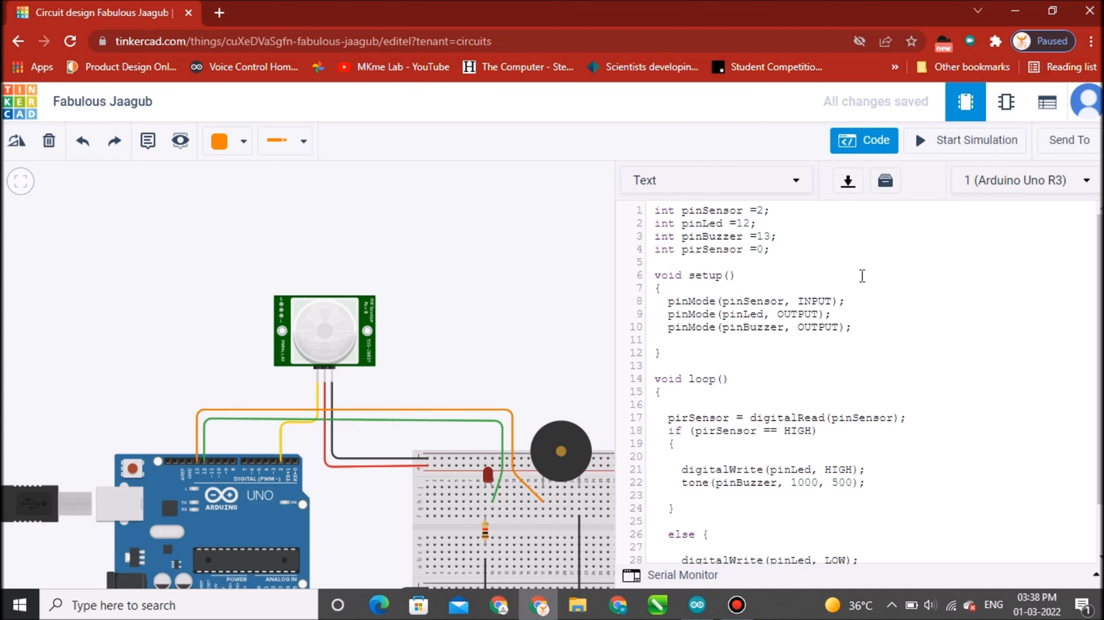
scroll(987, 278, "down", 2)
scroll(990, 294, "up", 2)
left_click(494, 306)
left_click_drag(475, 307, 439, 303)
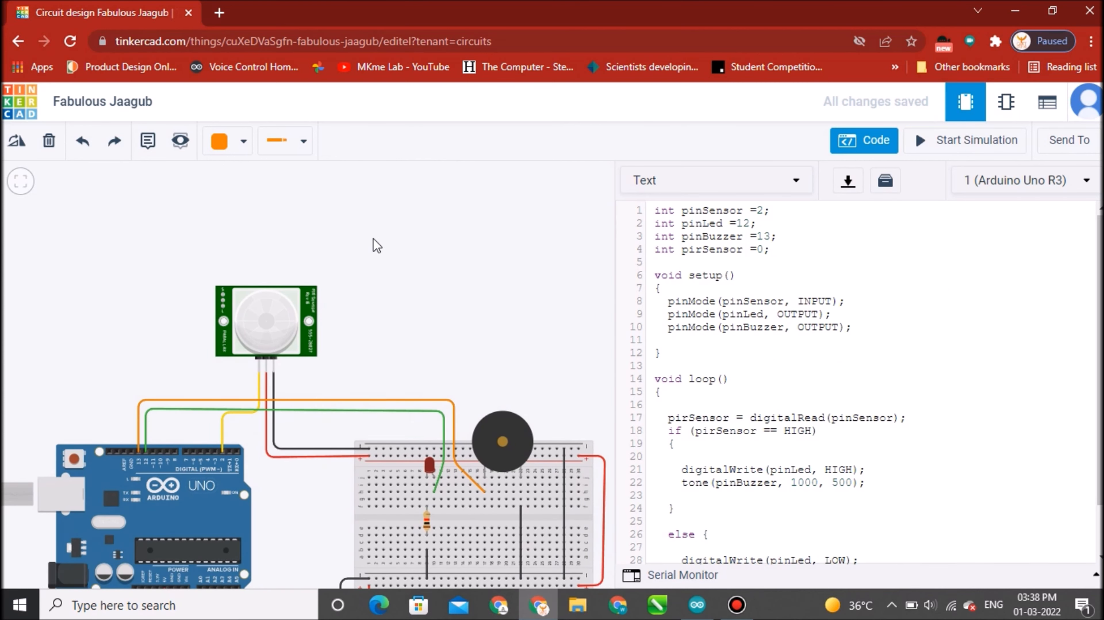
scroll(376, 245, "up", 1)
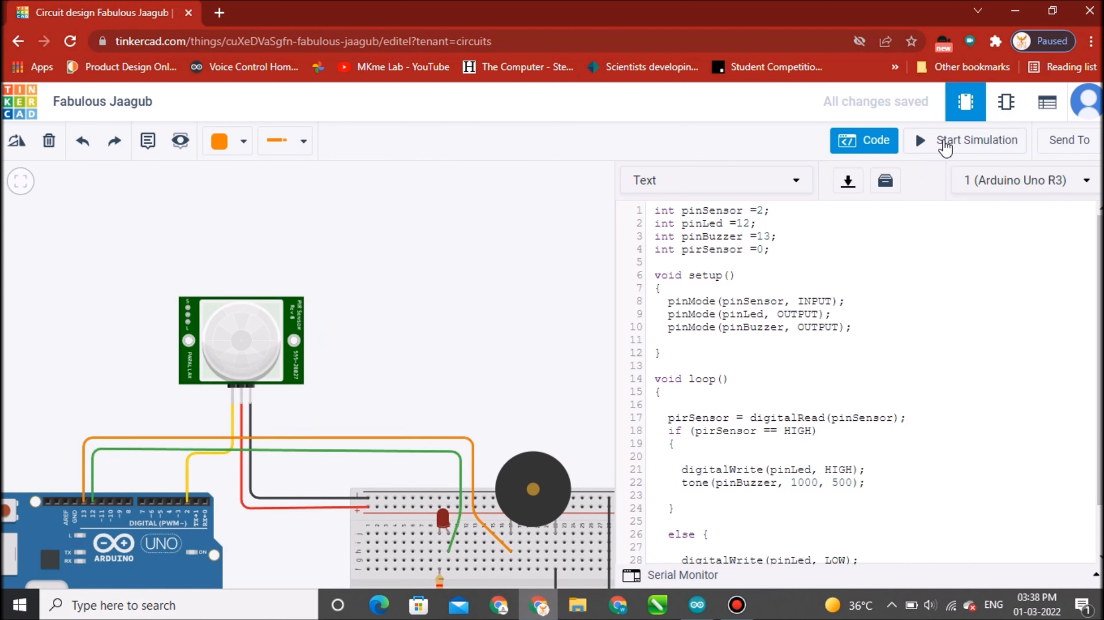
left_click(729, 225)
left_click_drag(680, 213, 772, 212)
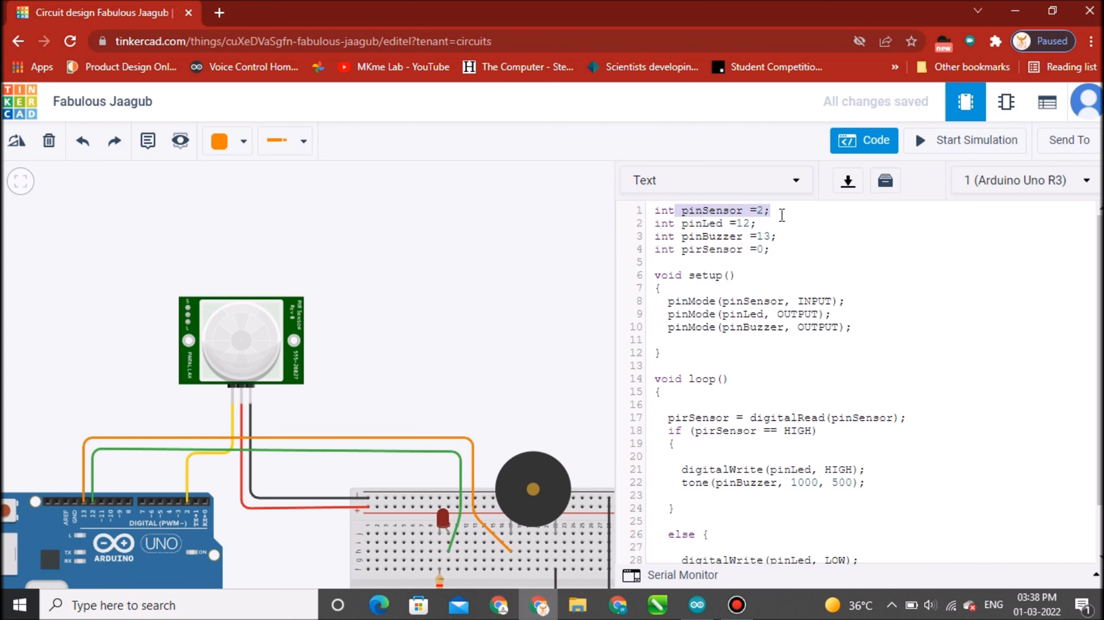
left_click(778, 213)
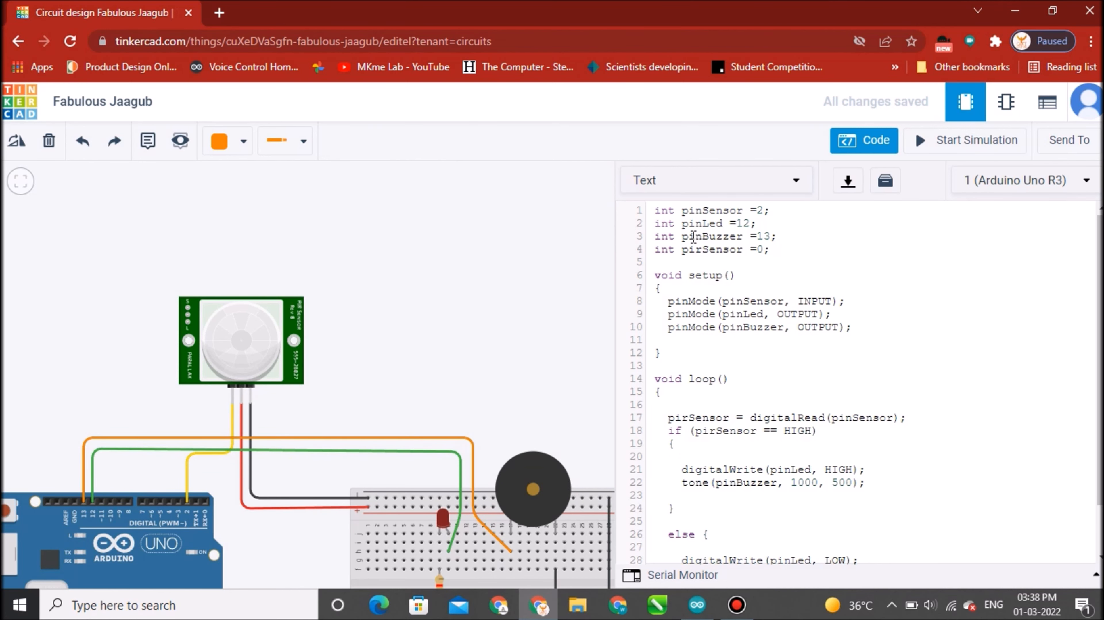
left_click_drag(693, 237, 797, 236)
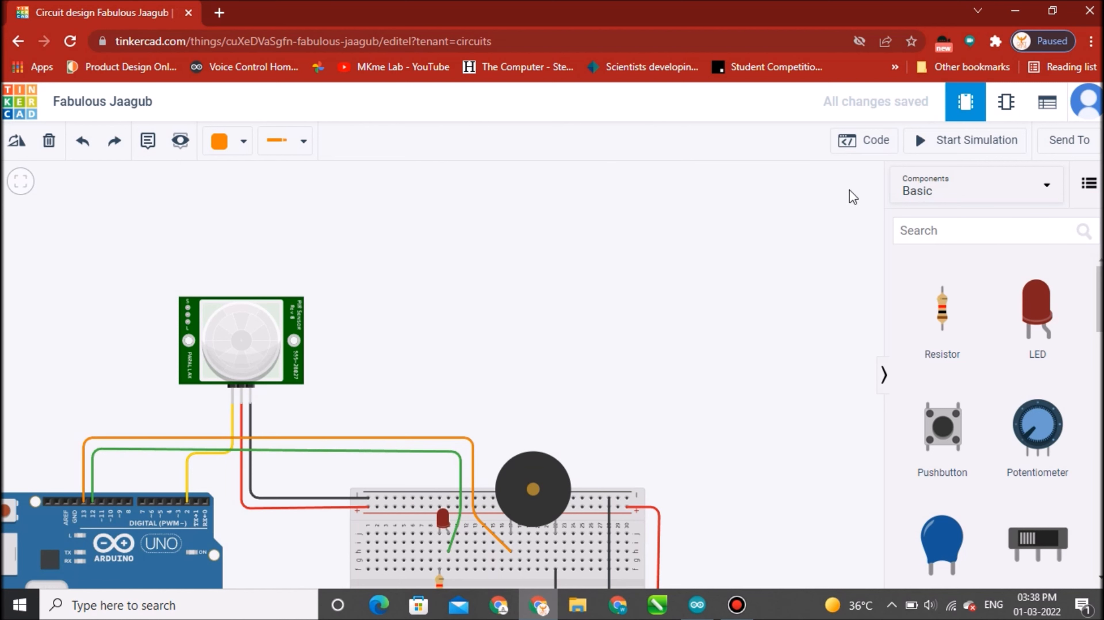
left_click(865, 143)
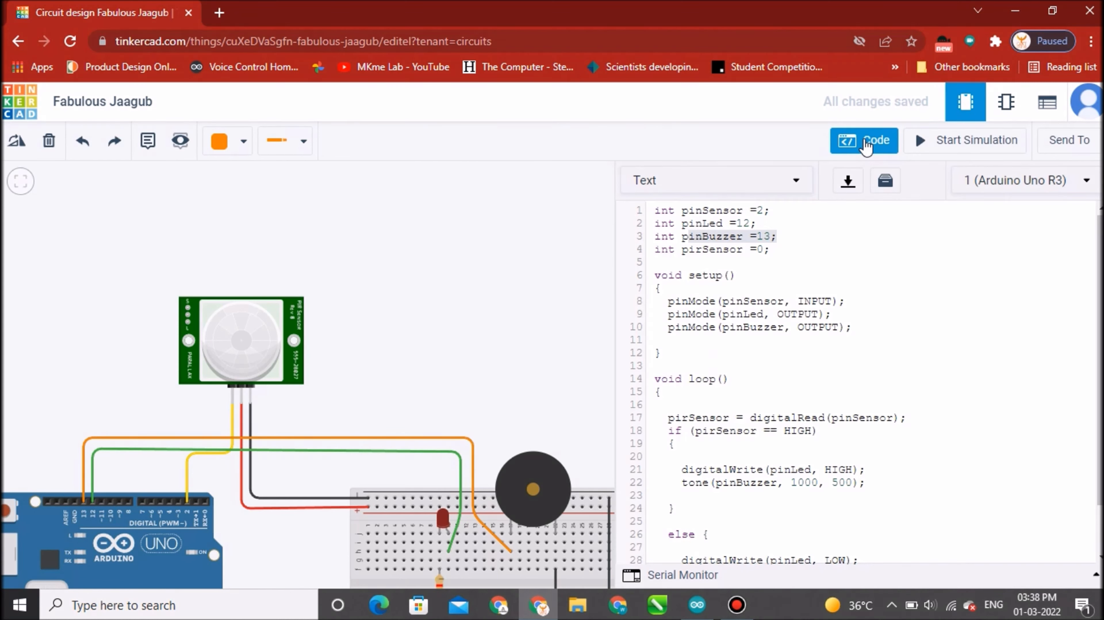
left_click(708, 249)
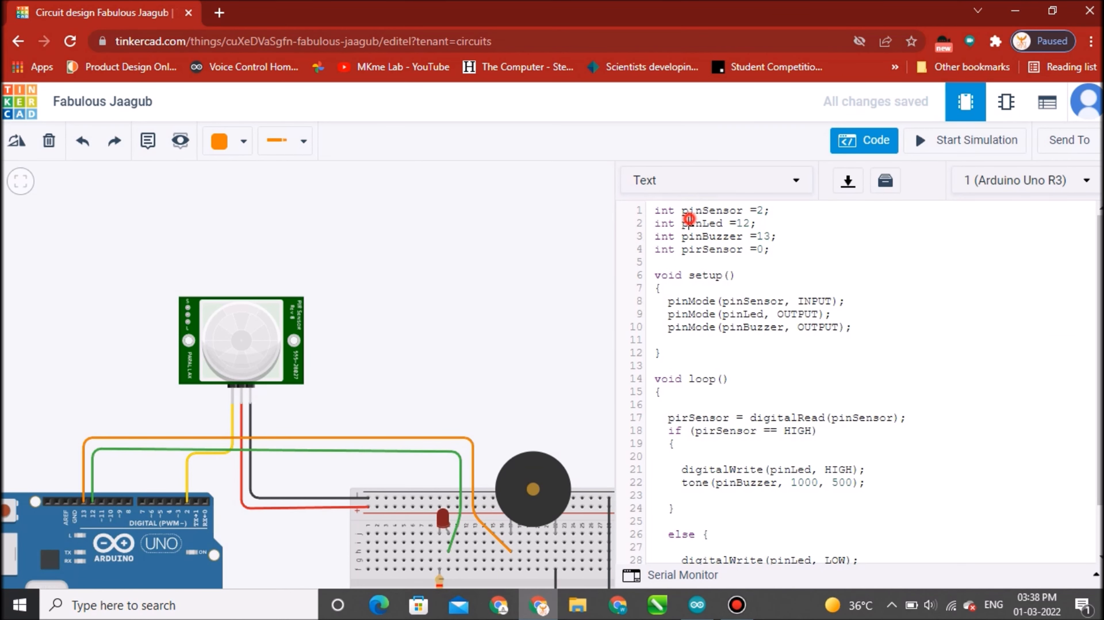
left_click_drag(689, 223, 755, 223)
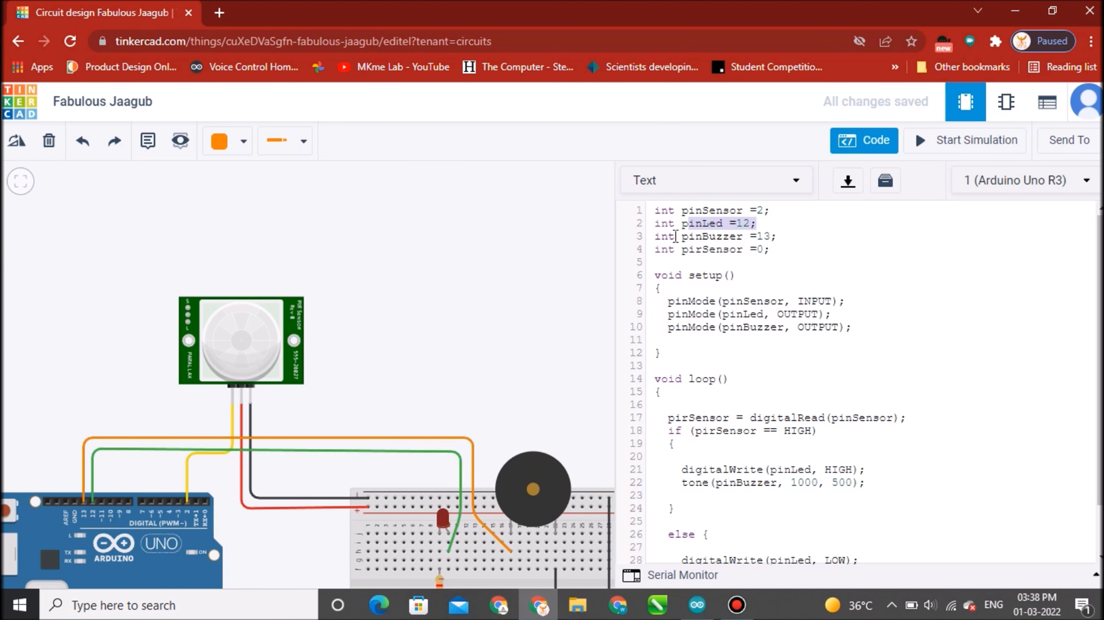
left_click(695, 213)
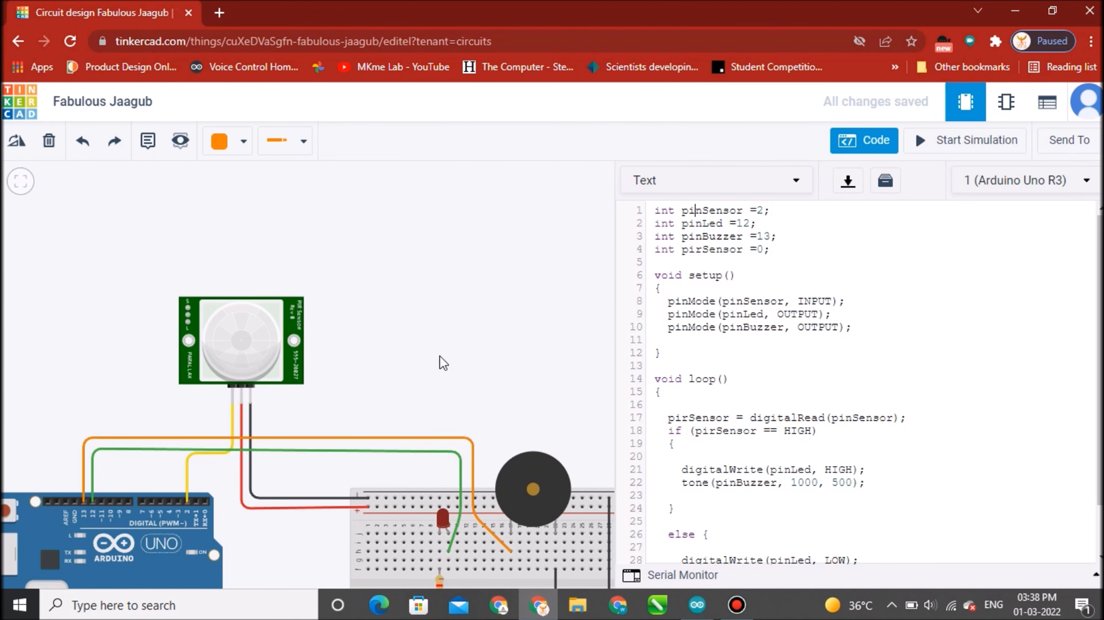
Step: Examine the loop's sensor reading, its HIGH condition, and the LED and tone commands inside it
scroll(710, 323, "down", 2)
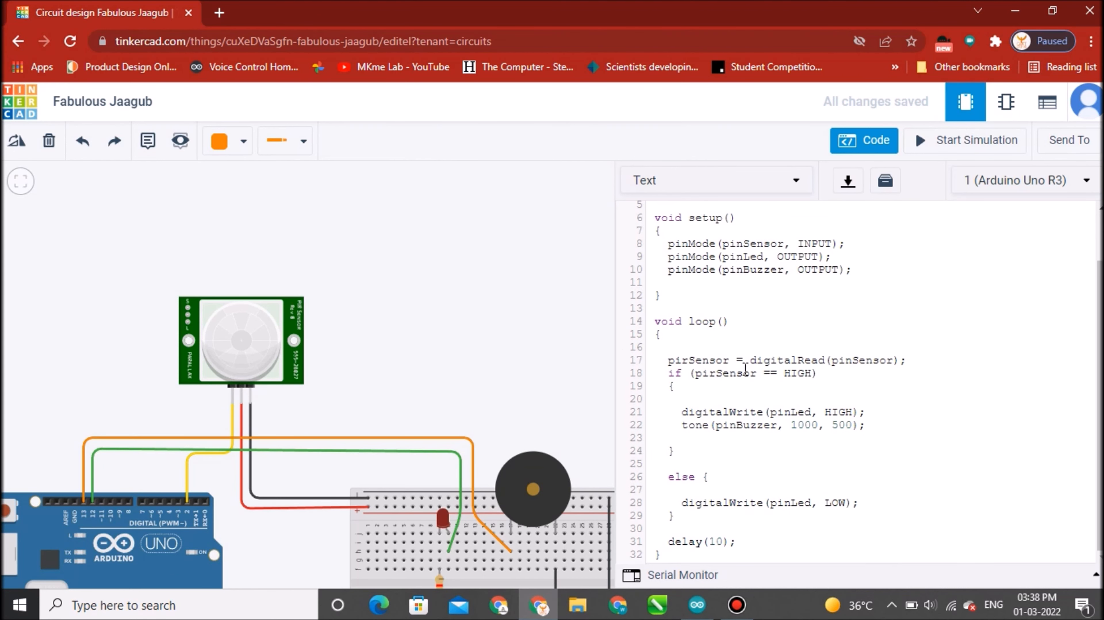
left_click_drag(758, 365, 819, 374)
left_click_drag(682, 412, 876, 427)
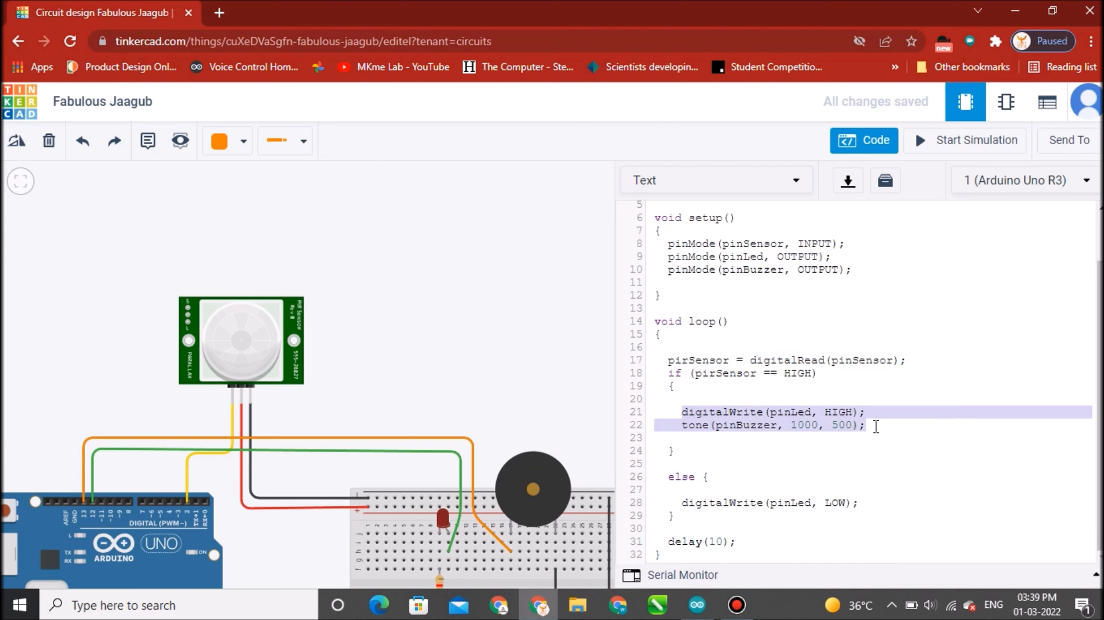
left_click(832, 414)
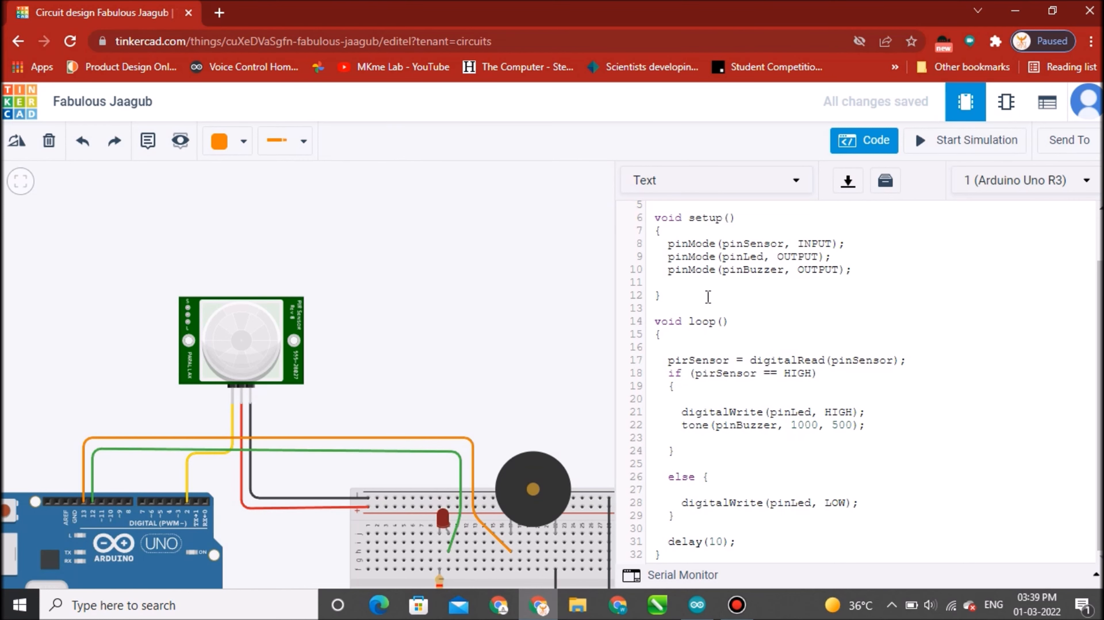
Step: Start the simulation and check the pin declarations and the pinMode lines of the setup code
left_click(916, 139)
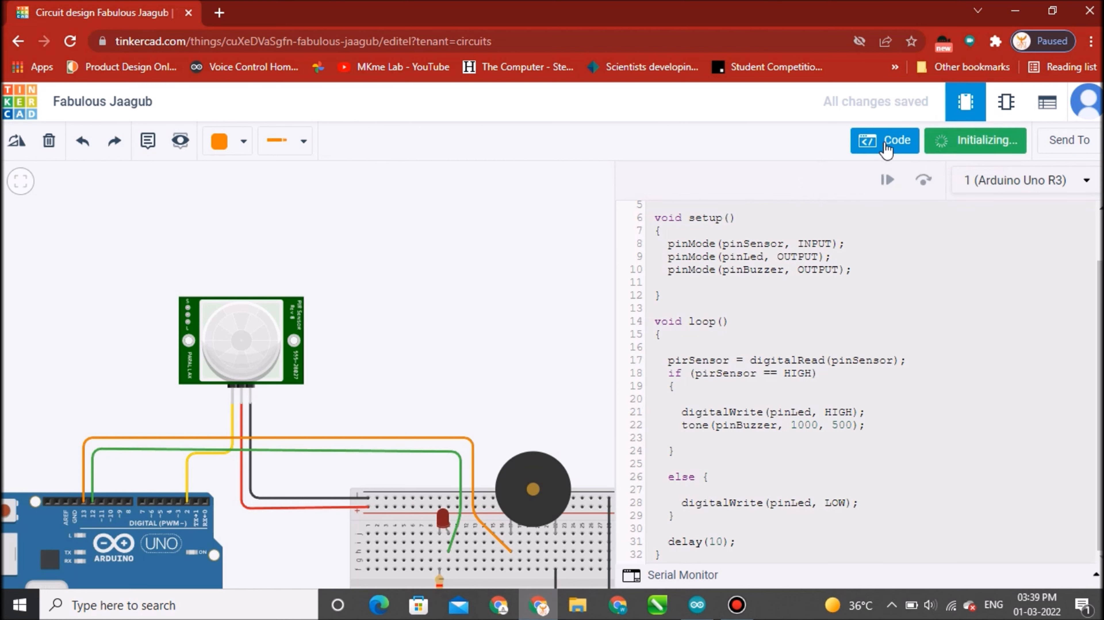
scroll(808, 336, "up", 2)
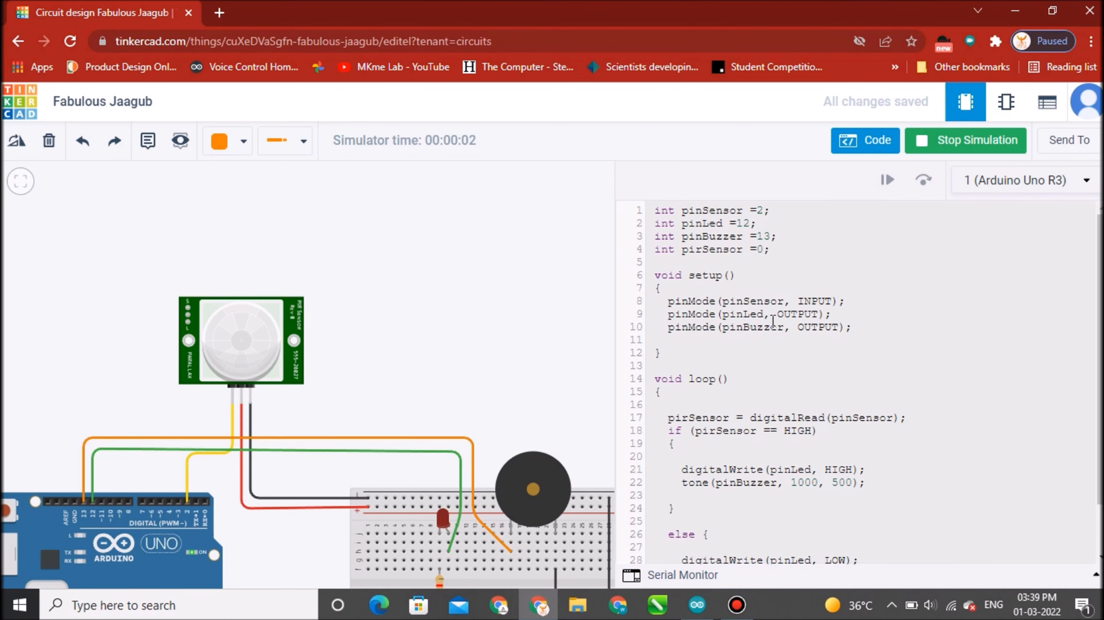
scroll(742, 368, "down", 2)
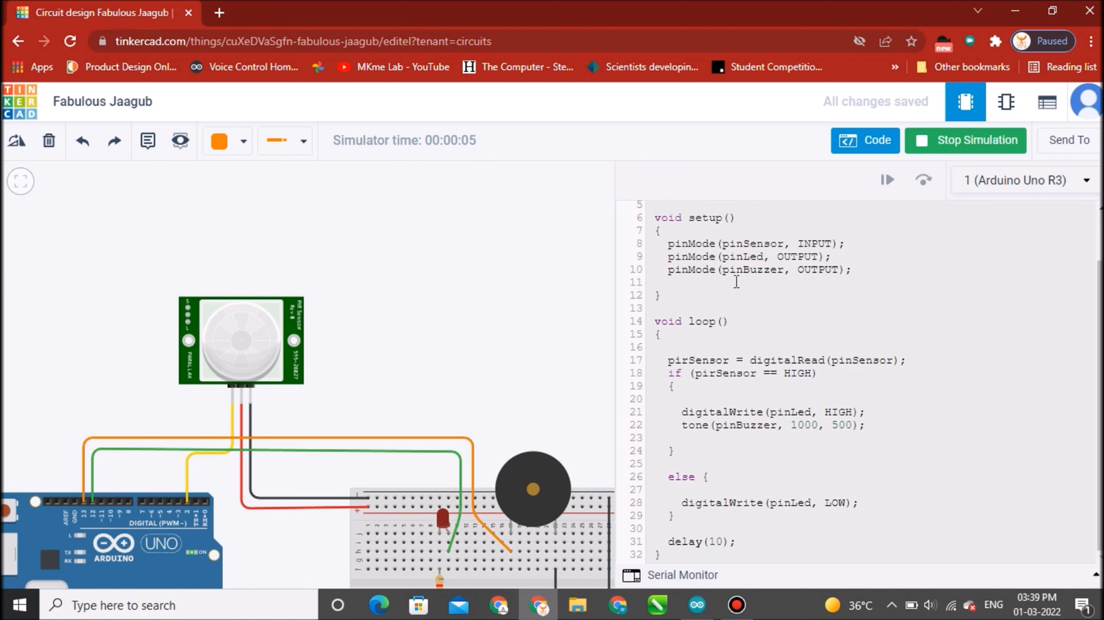
left_click(733, 269)
left_click_drag(703, 270, 796, 269)
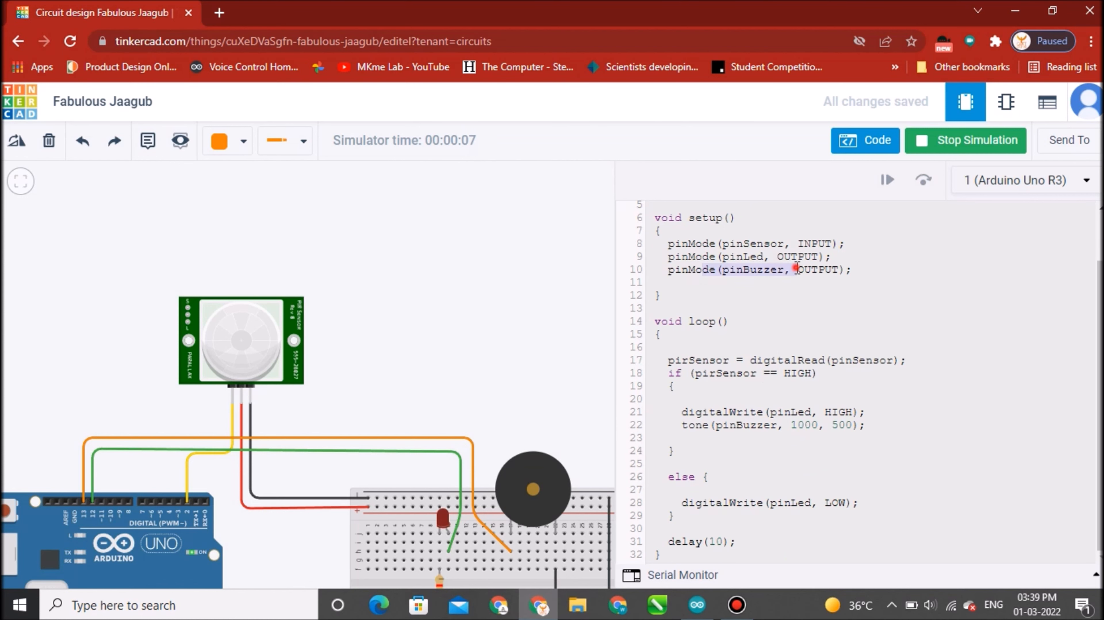
left_click(795, 269)
scroll(1101, 291, "up", 2)
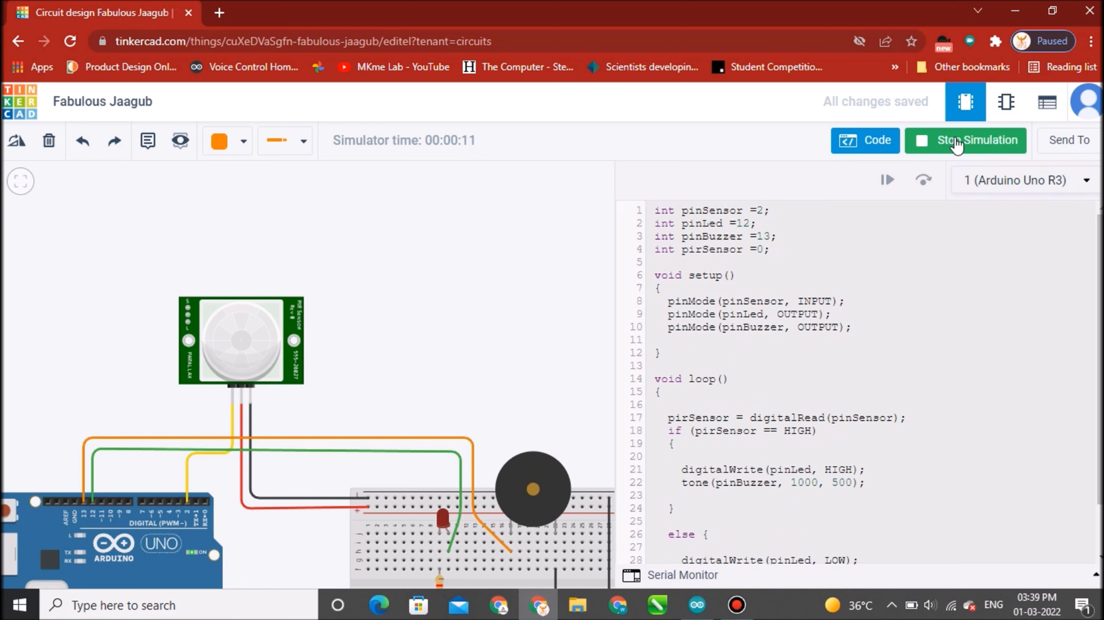
Step: Restart the simulation and move the target slightly within the PIR sensor's detection zone to test the LED and piezo
left_click(955, 149)
left_click(955, 149)
left_click_drag(691, 430, 815, 431)
left_click_drag(678, 469, 858, 488)
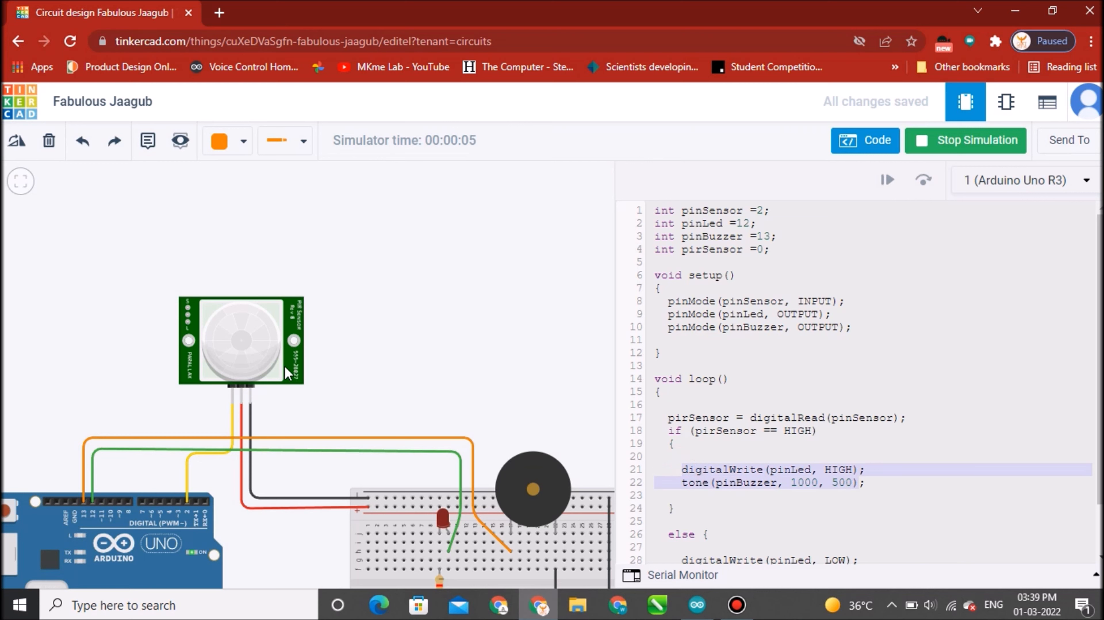
scroll(285, 373, "down", 2)
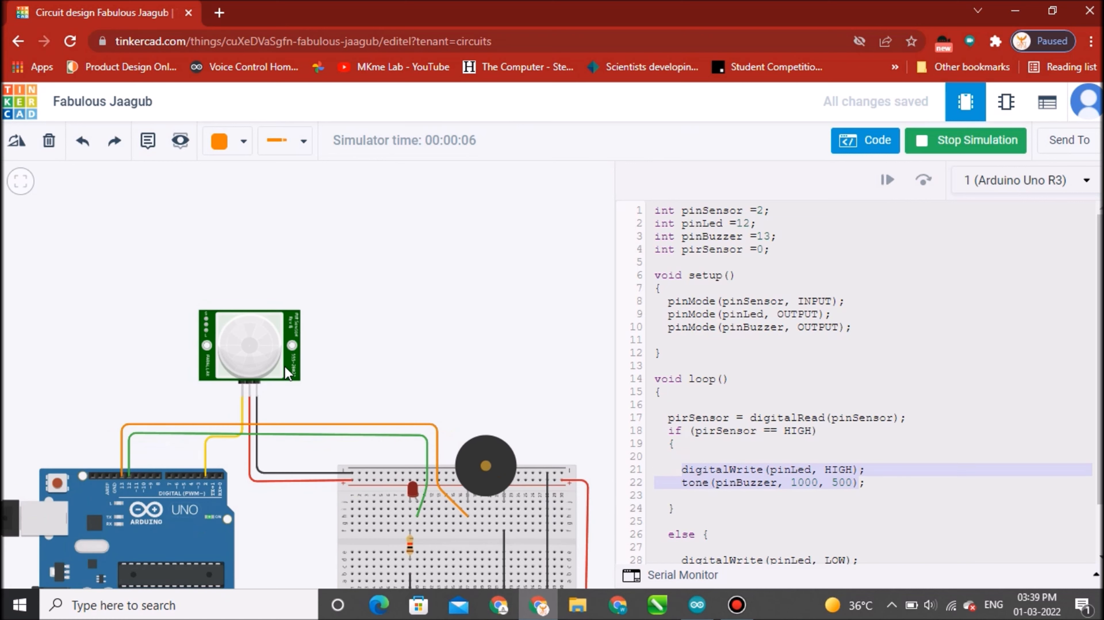
left_click(254, 347)
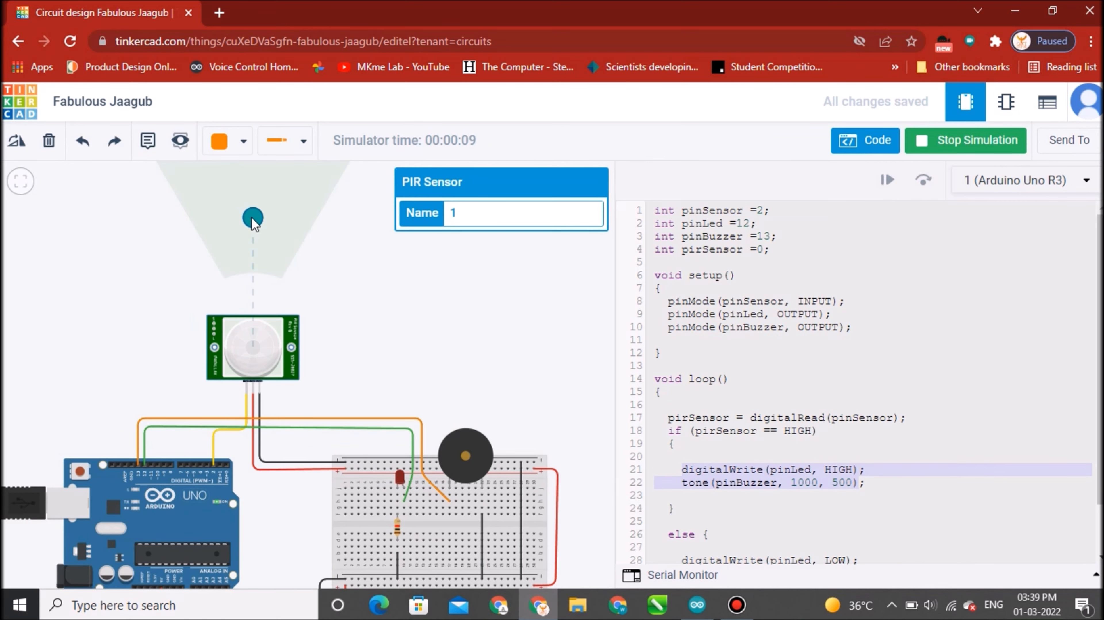
left_click_drag(254, 221, 262, 222)
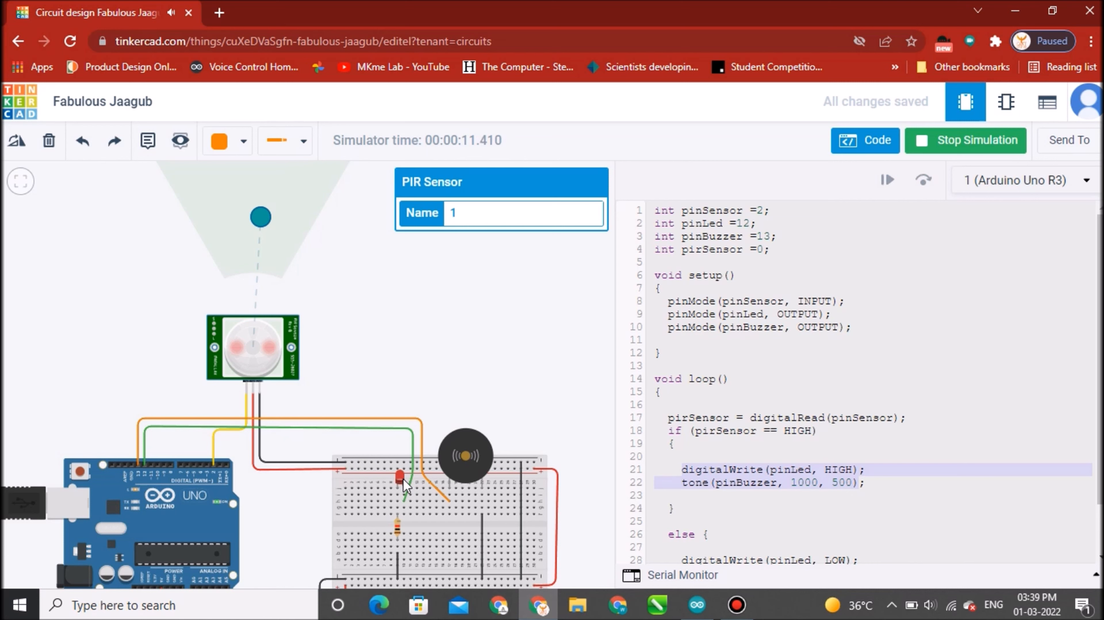
Step: Review the else branch that sets the LED to LOW, the delay line, and the sensor condition in the loop
scroll(402, 479, "up", 1)
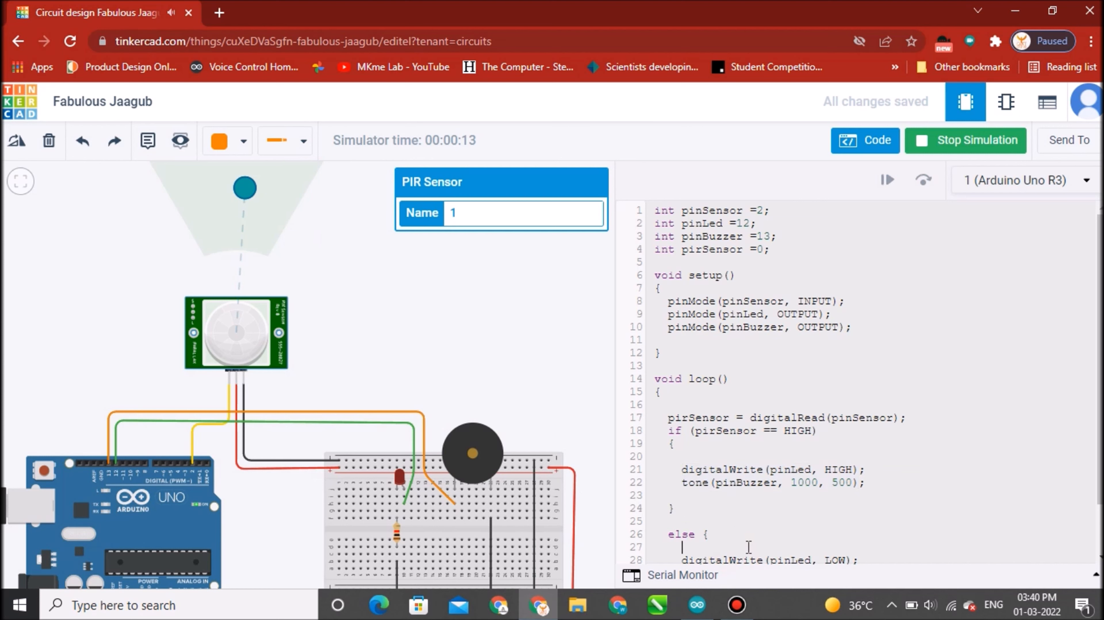
scroll(741, 542, "down", 1)
left_click_drag(684, 503, 858, 504)
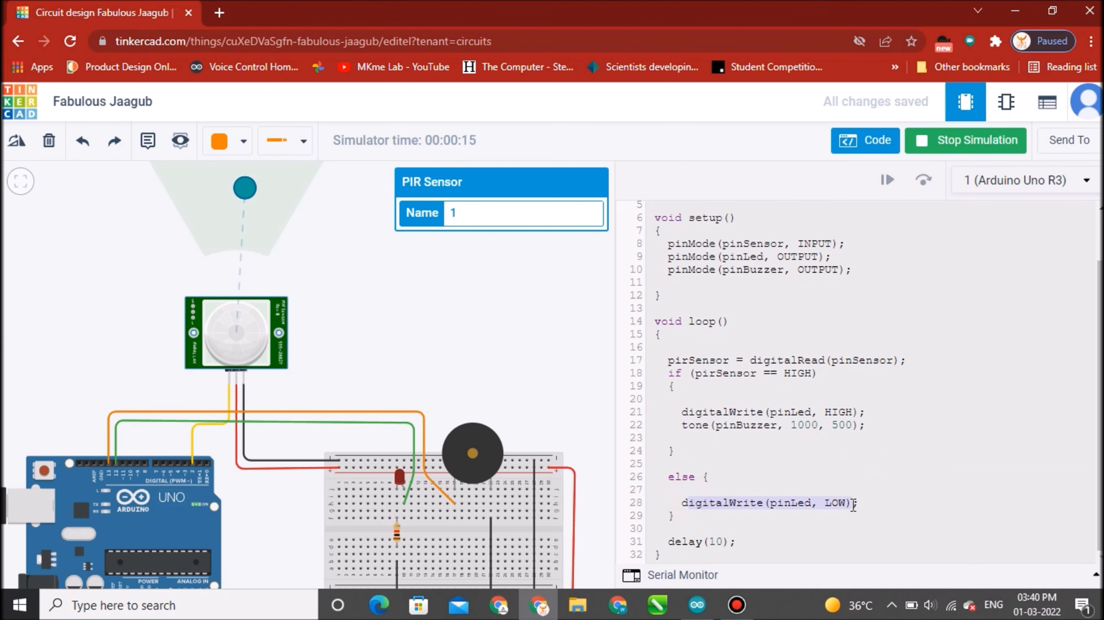
left_click(852, 504)
left_click(681, 546)
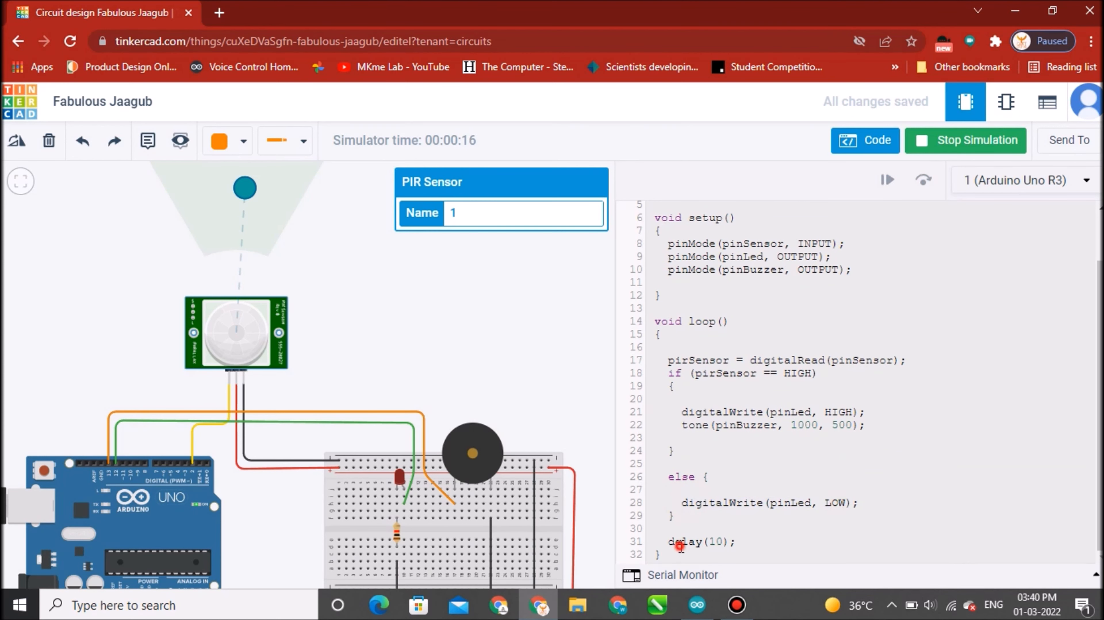
left_click(723, 542)
left_click(736, 361)
left_click(795, 374)
Step: Set the resistance of the LED's resistor to 220 kΩ
left_click(397, 534)
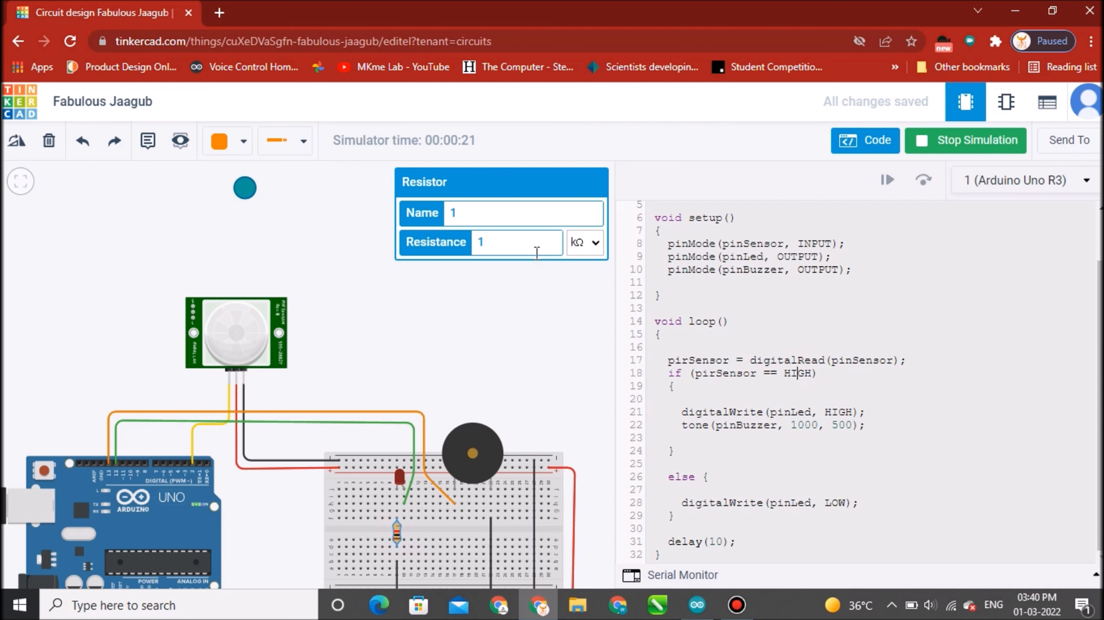
left_click(517, 248)
left_click(596, 245)
left_click(576, 320)
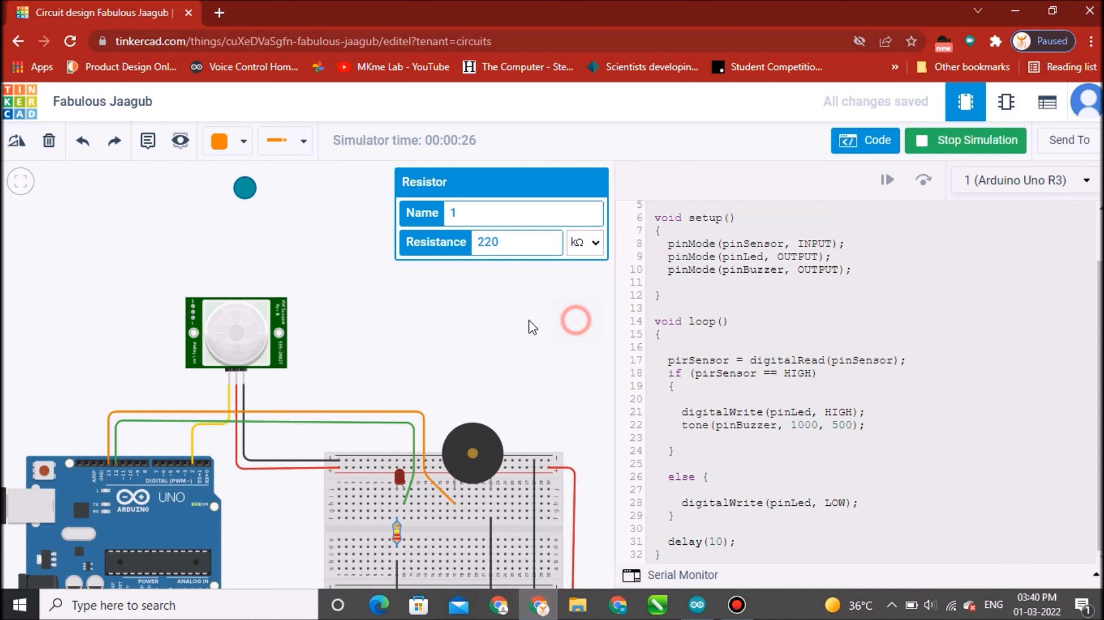
left_click(500, 327)
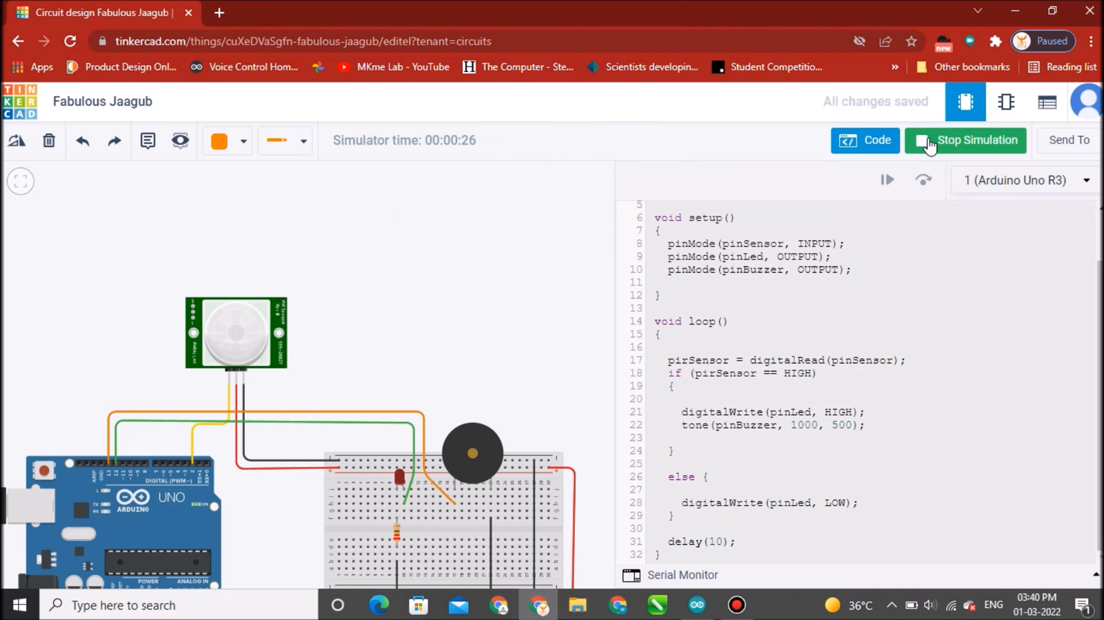
Step: Move the target slightly within the PIR sensor's detection zone and inspect how the LED and piezo respond up close
left_click(233, 331)
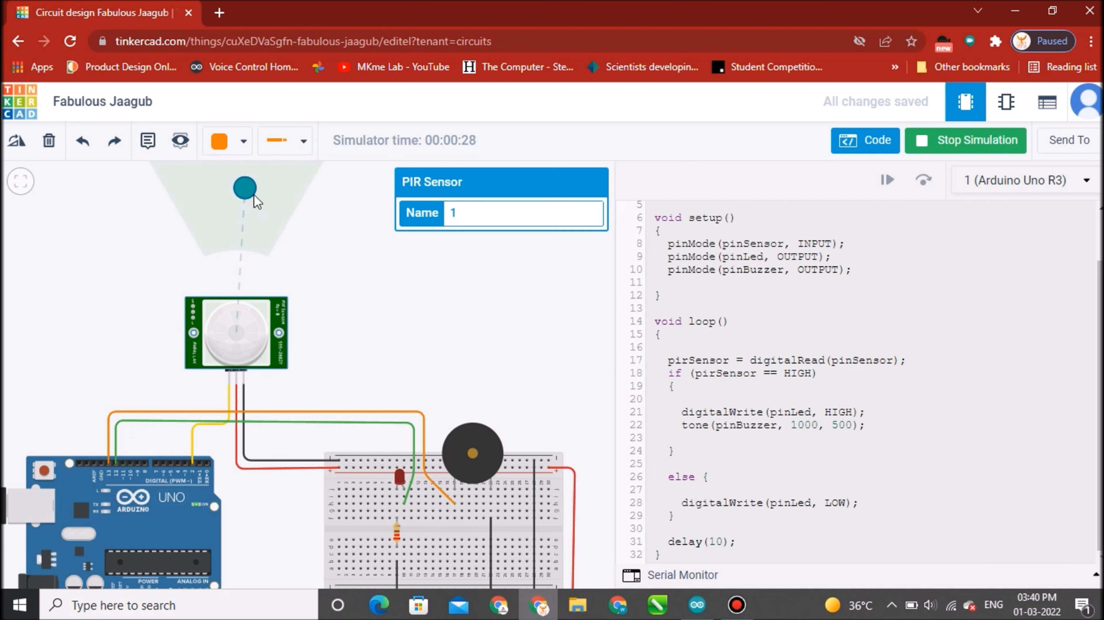
left_click(270, 198)
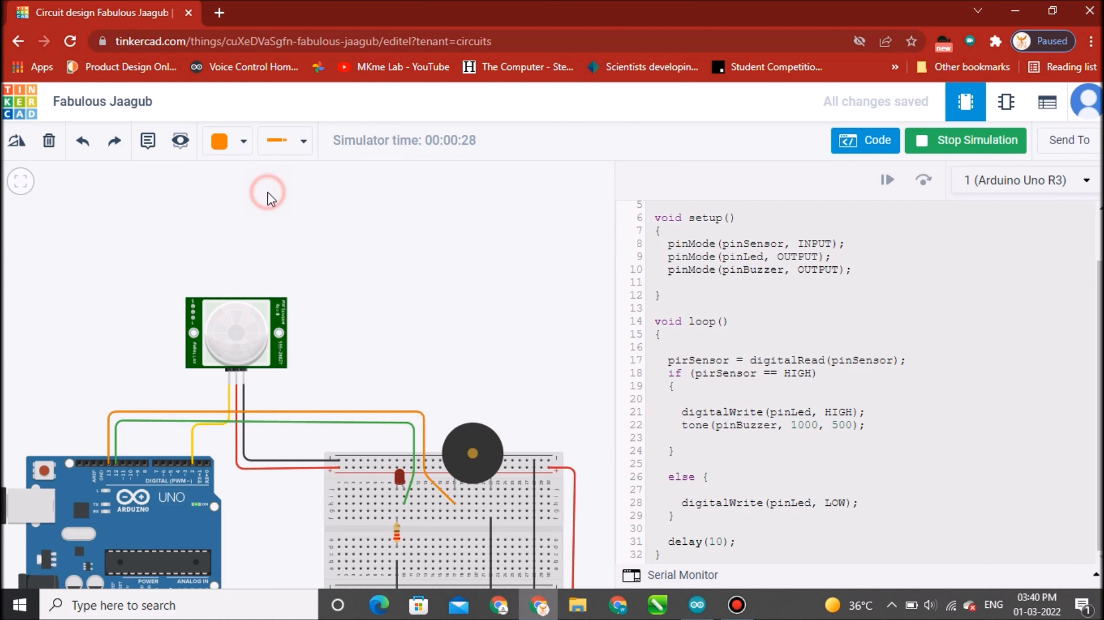
left_click(234, 317)
left_click_drag(247, 192, 259, 184)
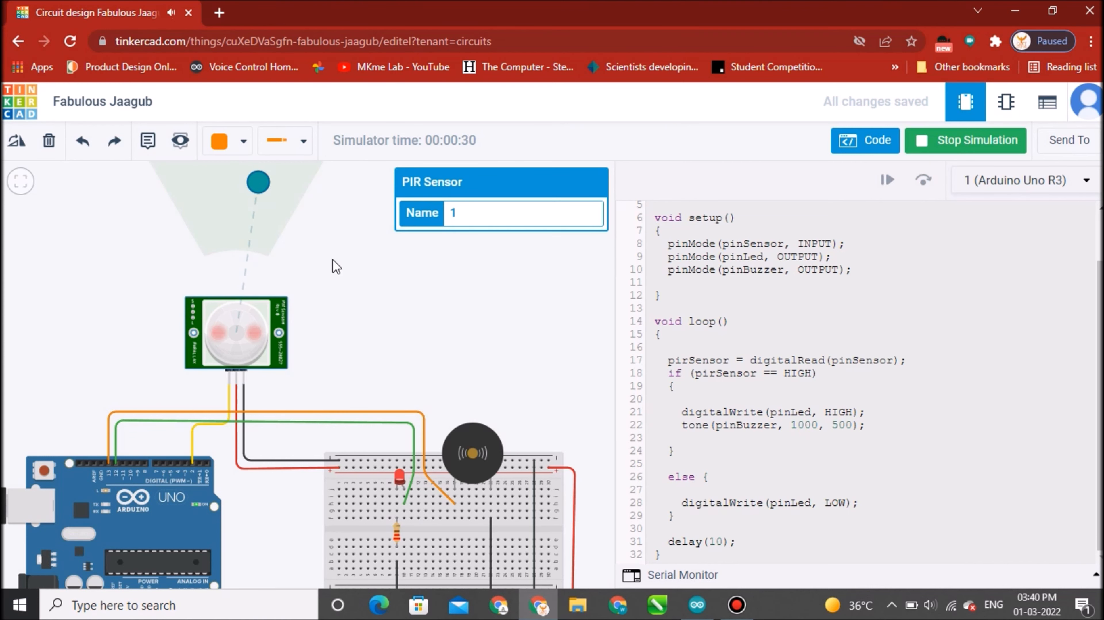
left_click(398, 300)
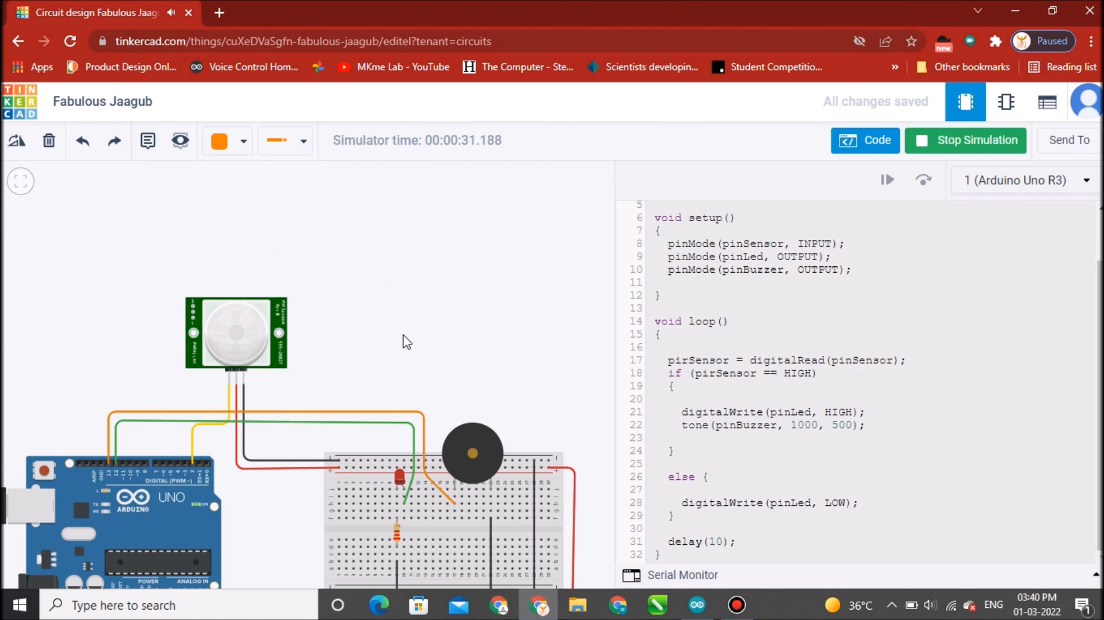
scroll(422, 475, "up", 1)
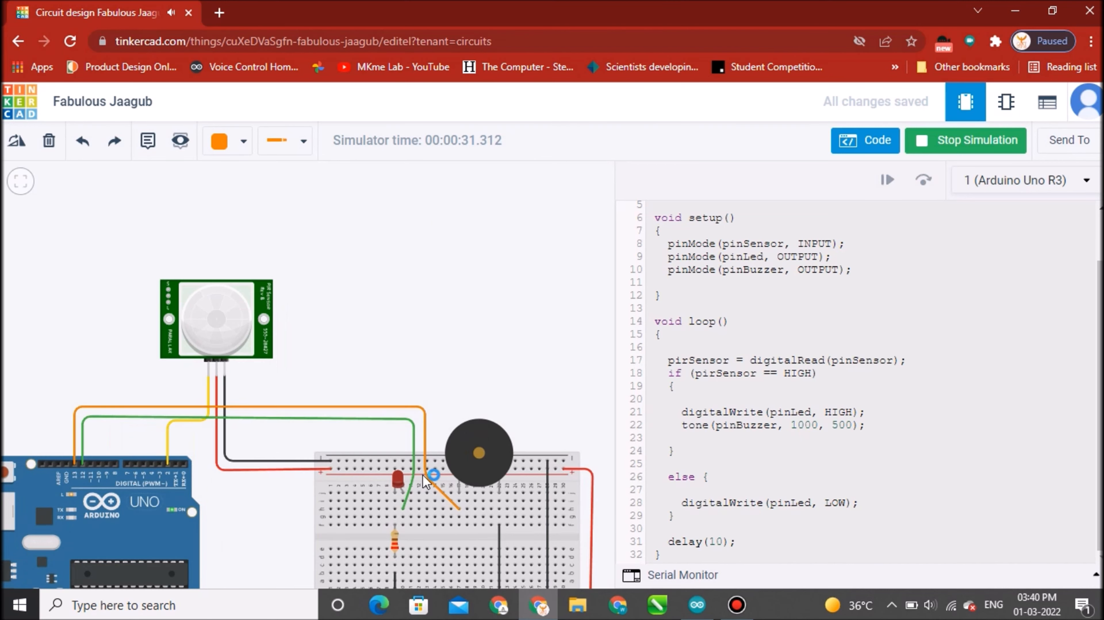
scroll(422, 474, "up", 2)
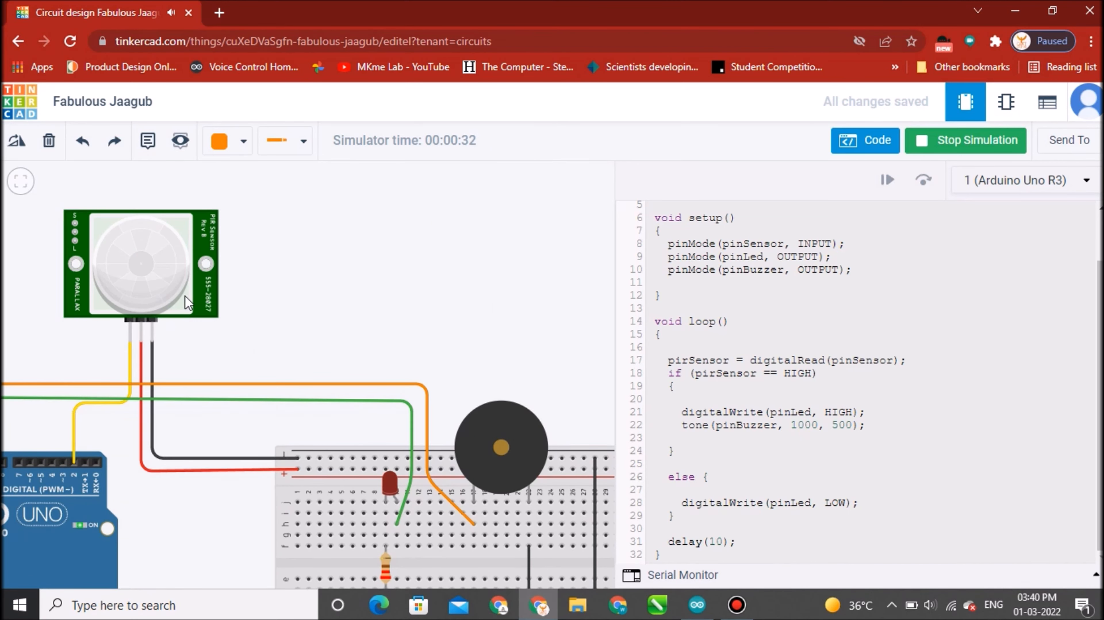
scroll(195, 295, "down", 4)
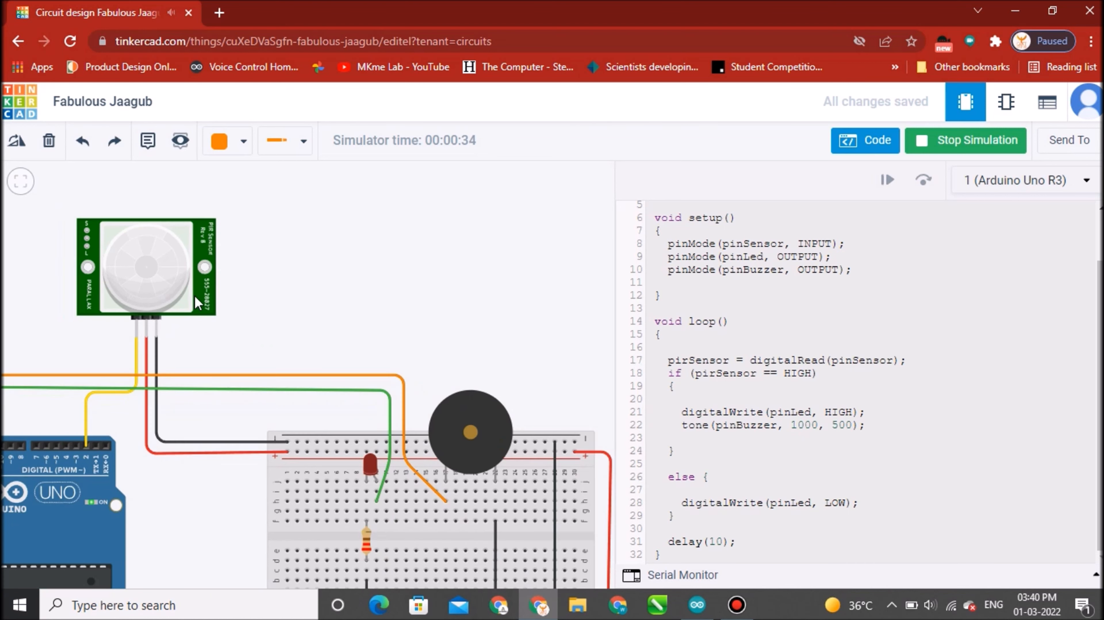
left_click_drag(253, 278, 301, 348)
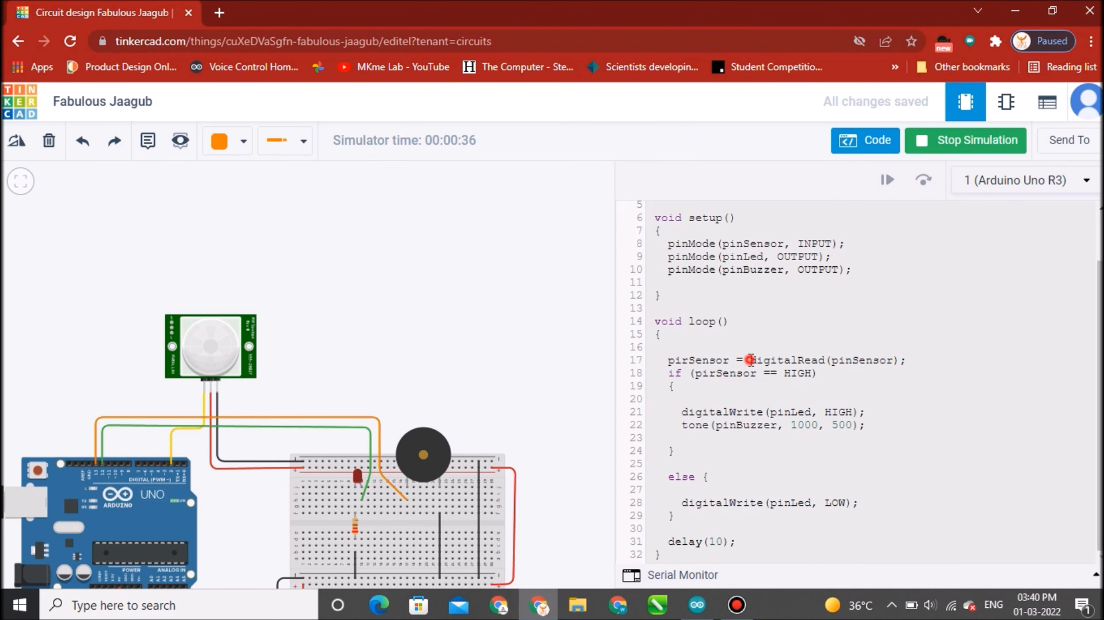
Step: Review the tone line for the buzzer and the digitalWrite line in the else branch
left_click(778, 426)
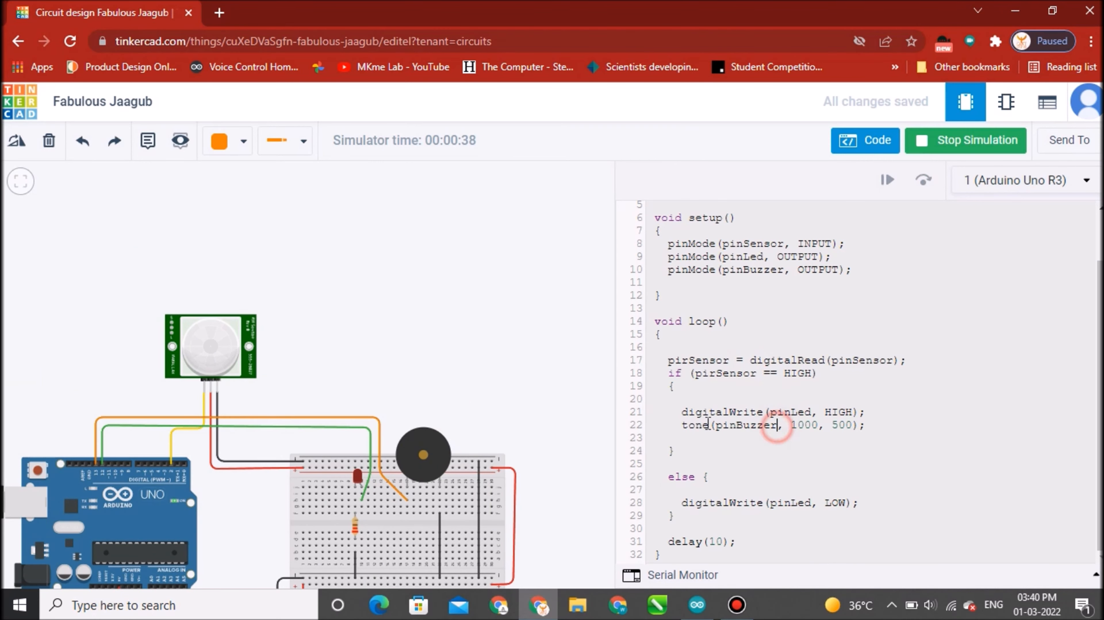
left_click(737, 510)
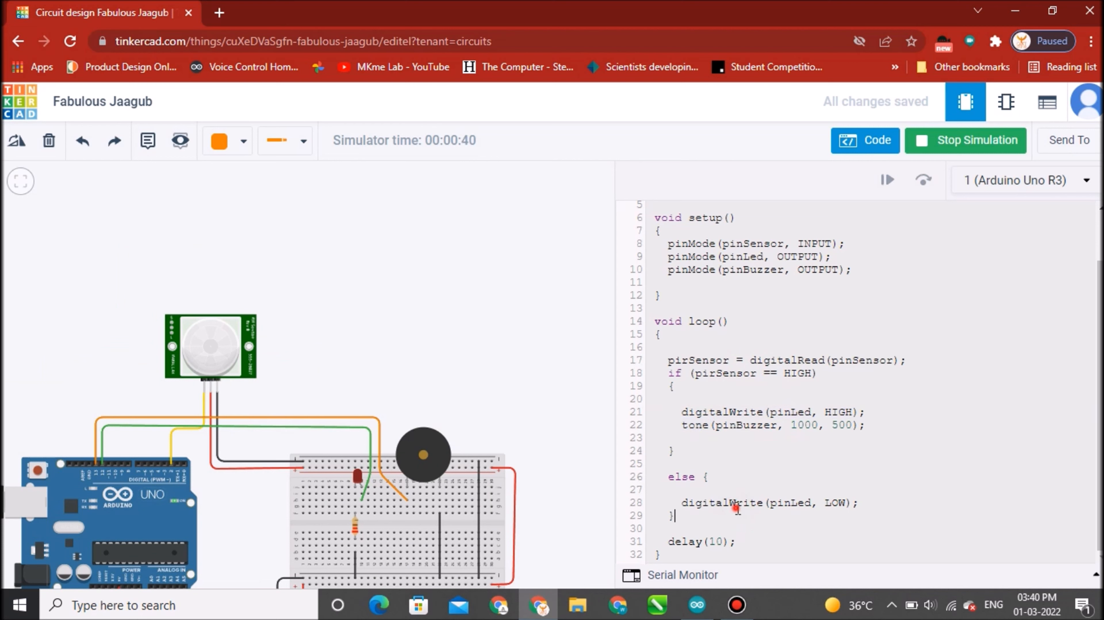
left_click_drag(730, 504, 811, 504)
Step: Trigger the PIR sensor again by shifting its target slightly, and compare the LED and piezo response with the delay line
left_click(204, 350)
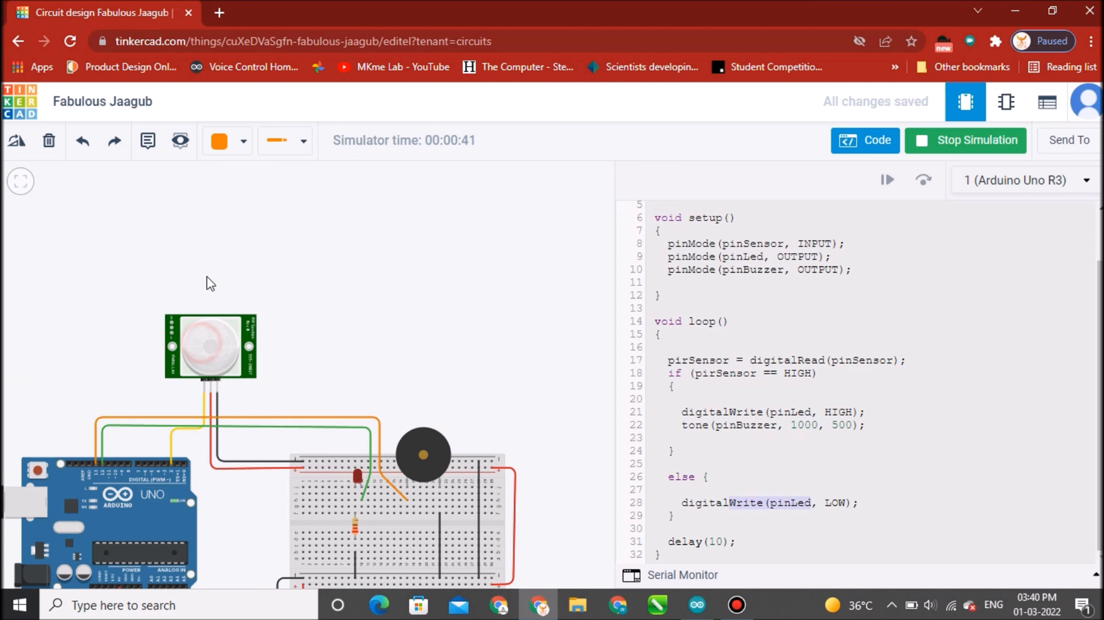
left_click_drag(223, 215, 216, 209)
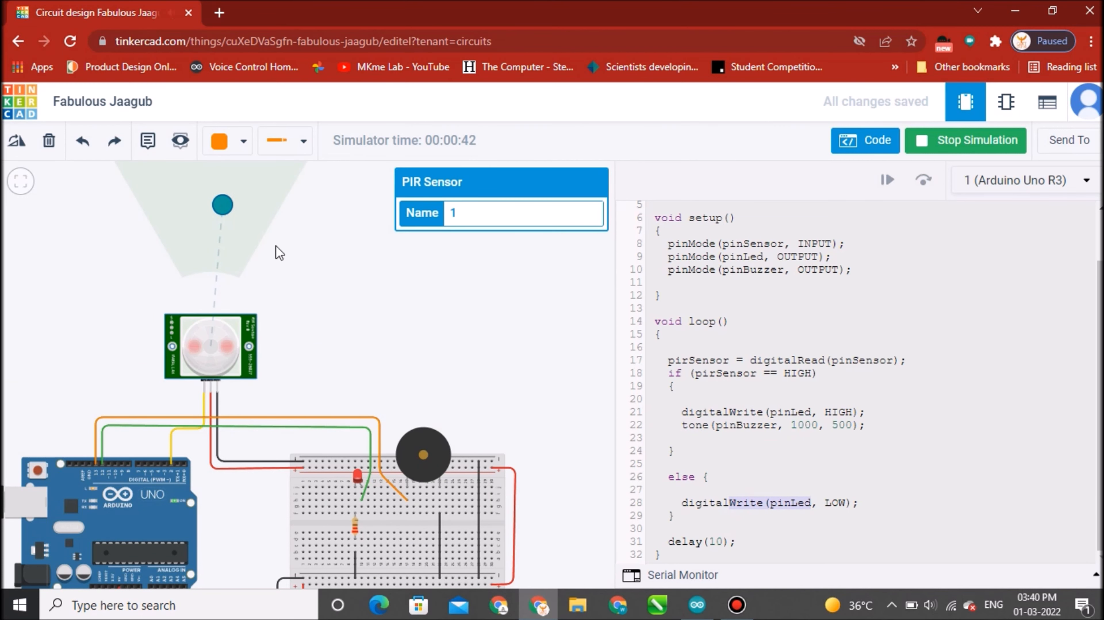
left_click(439, 351)
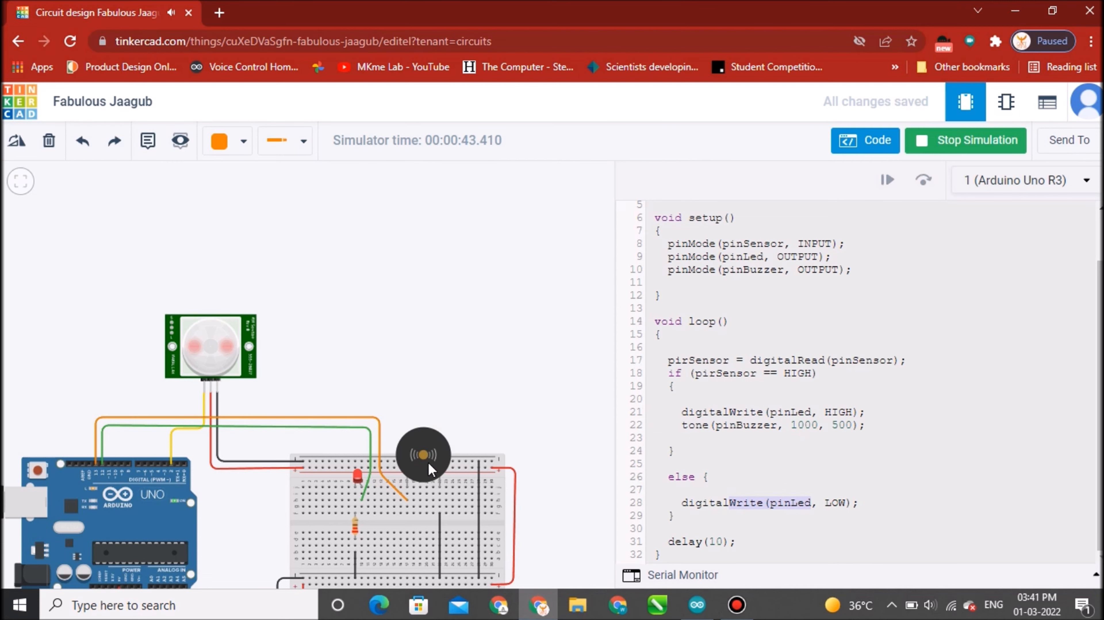
left_click(716, 543)
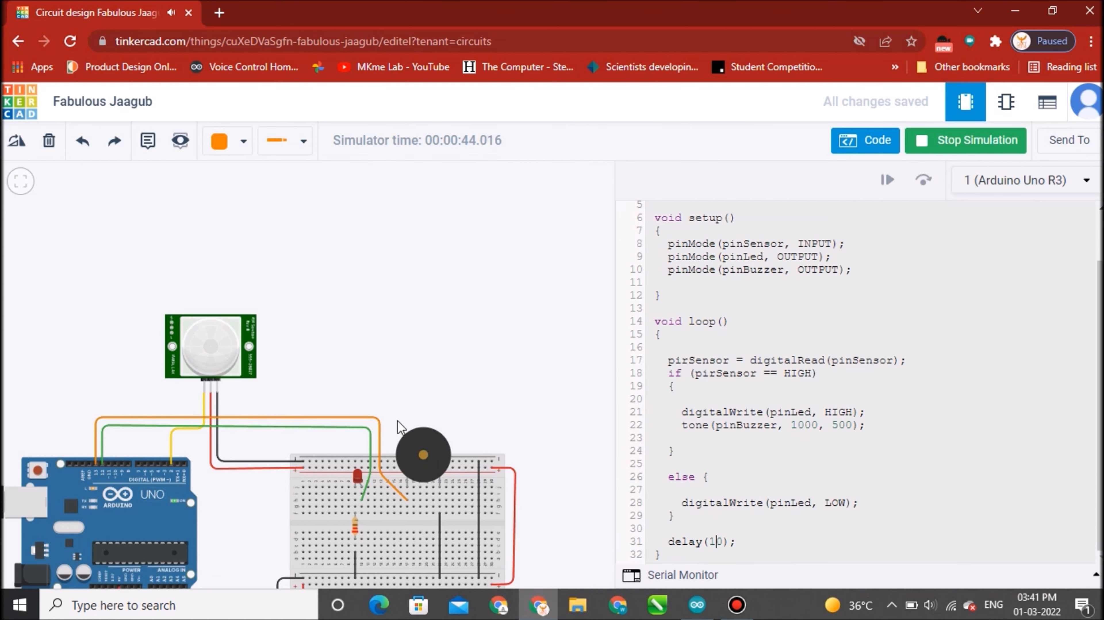
scroll(363, 477, "up", 1)
scroll(363, 477, "up", 1)
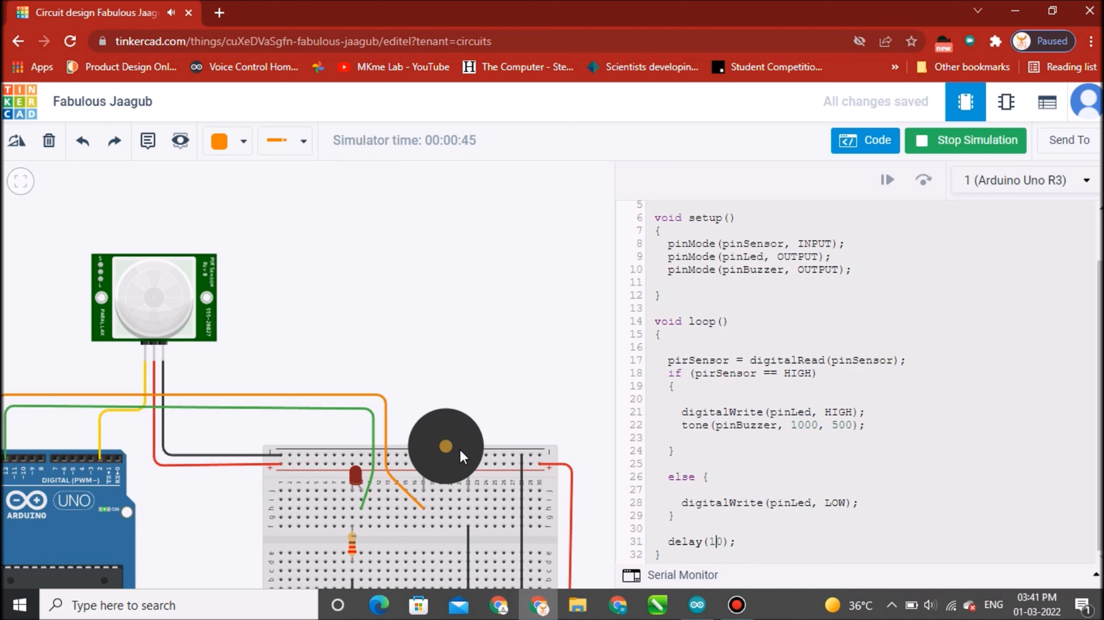
scroll(434, 395, "down", 2)
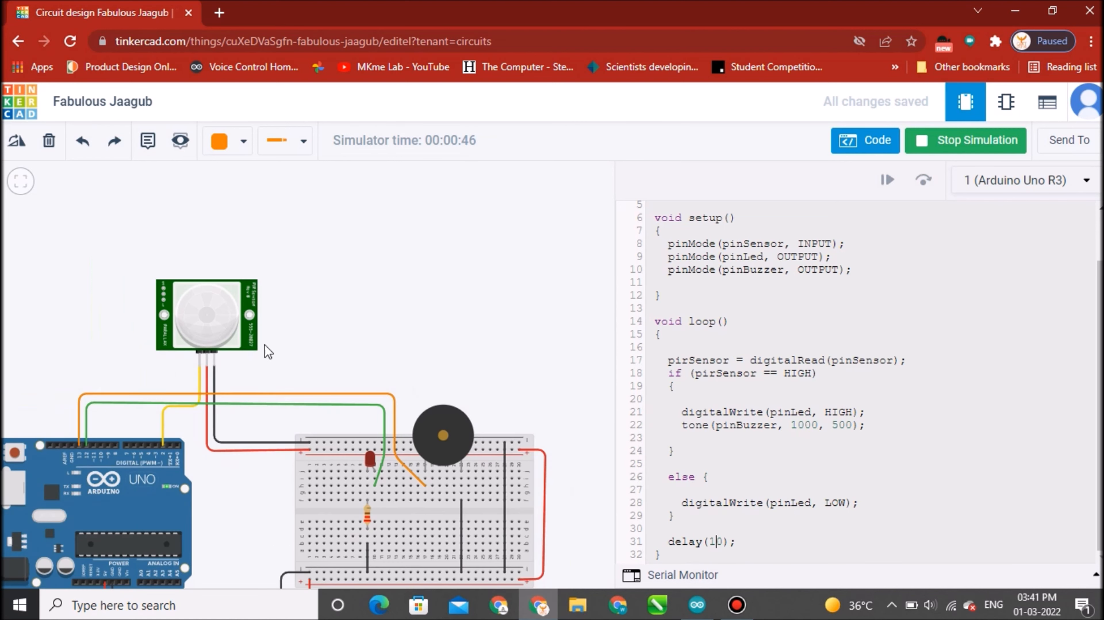
Step: Move the target onto the PIR sensor's centre line and check the LED and piezo against the delay line and else branch
left_click(219, 328)
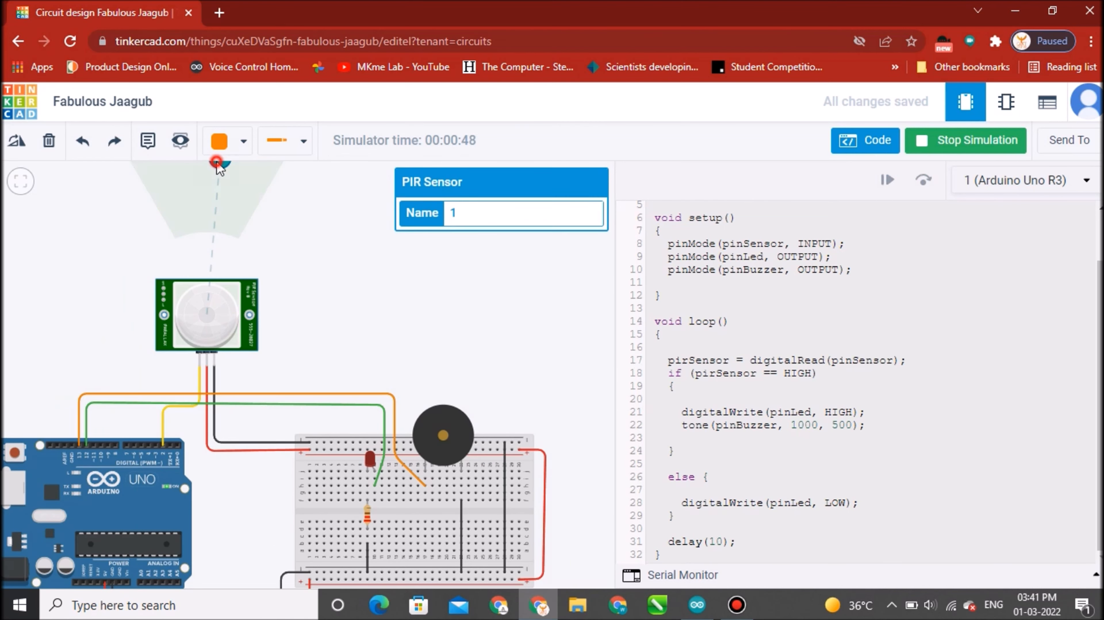
mouse_move(218, 168)
left_mouse_down()
mouse_move(198, 168)
mouse_move(298, 249)
mouse_move(225, 188)
mouse_move(185, 186)
mouse_move(229, 188)
mouse_move(170, 191)
mouse_move(230, 192)
mouse_move(189, 187)
mouse_move(226, 189)
mouse_move(200, 199)
mouse_move(229, 202)
mouse_move(201, 192)
mouse_move(222, 202)
mouse_move(210, 203)
mouse_move(188, 196)
mouse_move(241, 195)
mouse_move(189, 182)
mouse_move(208, 184)
left_mouse_up()
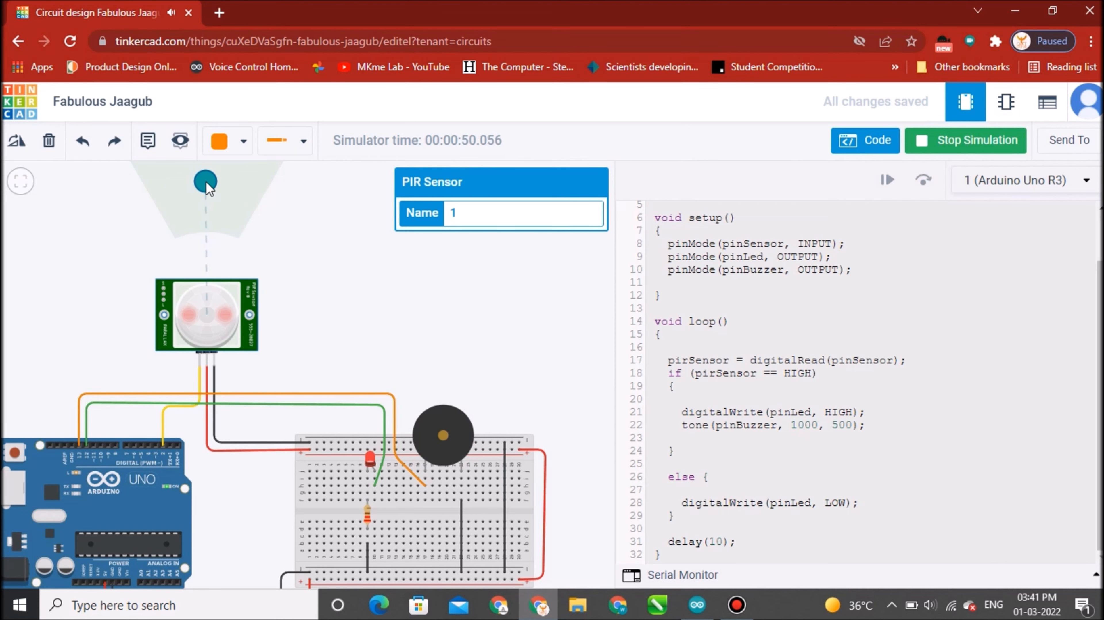
left_click(276, 225)
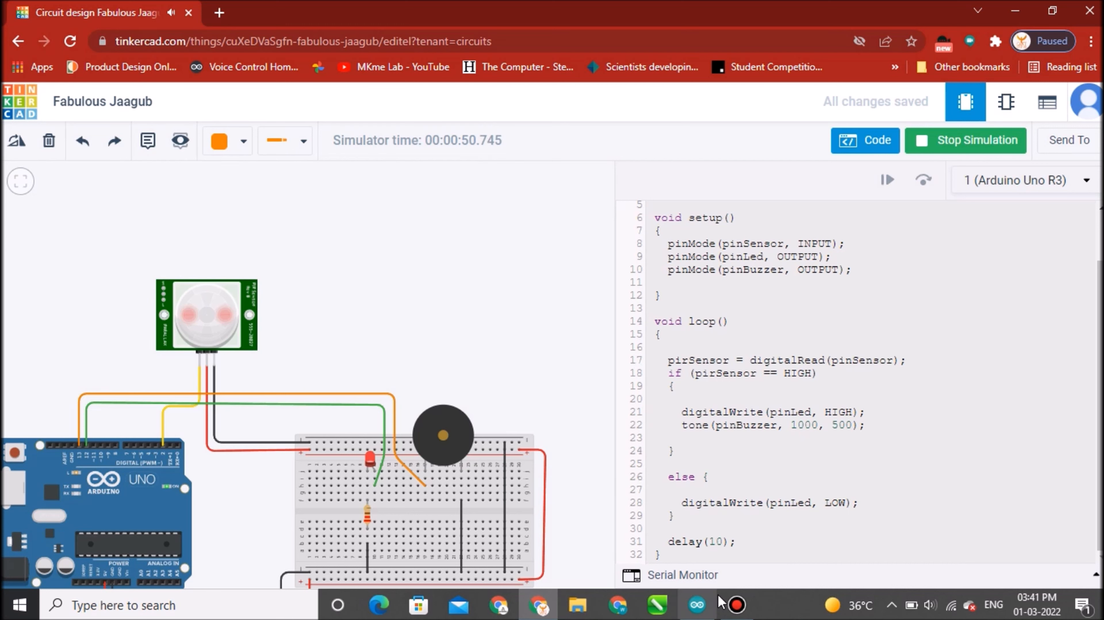
left_click(718, 543)
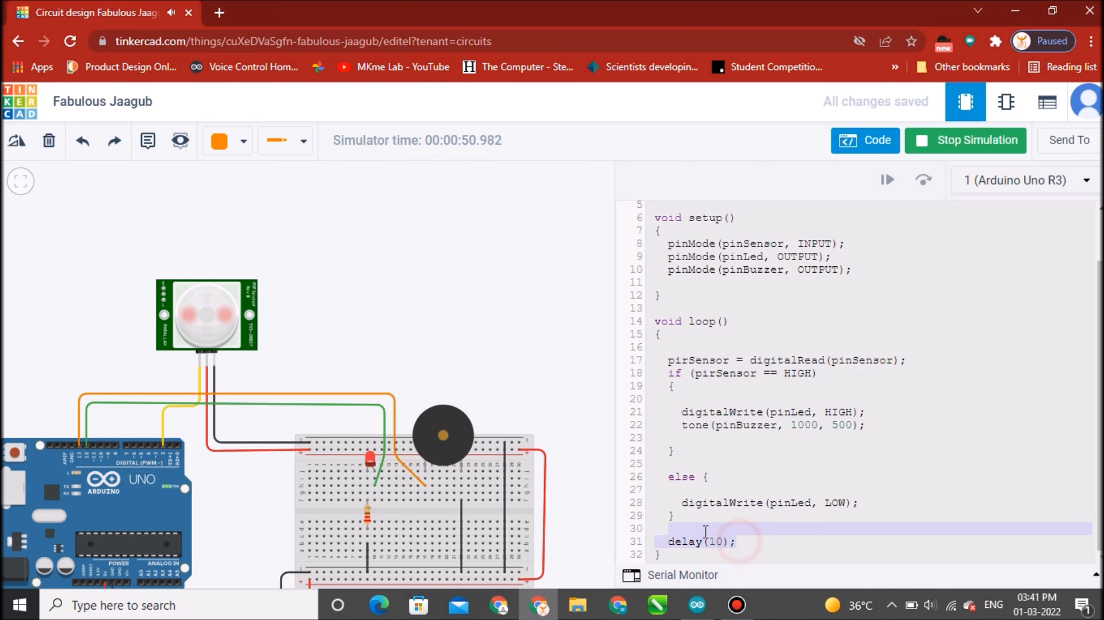
left_click(700, 489)
left_click(523, 340)
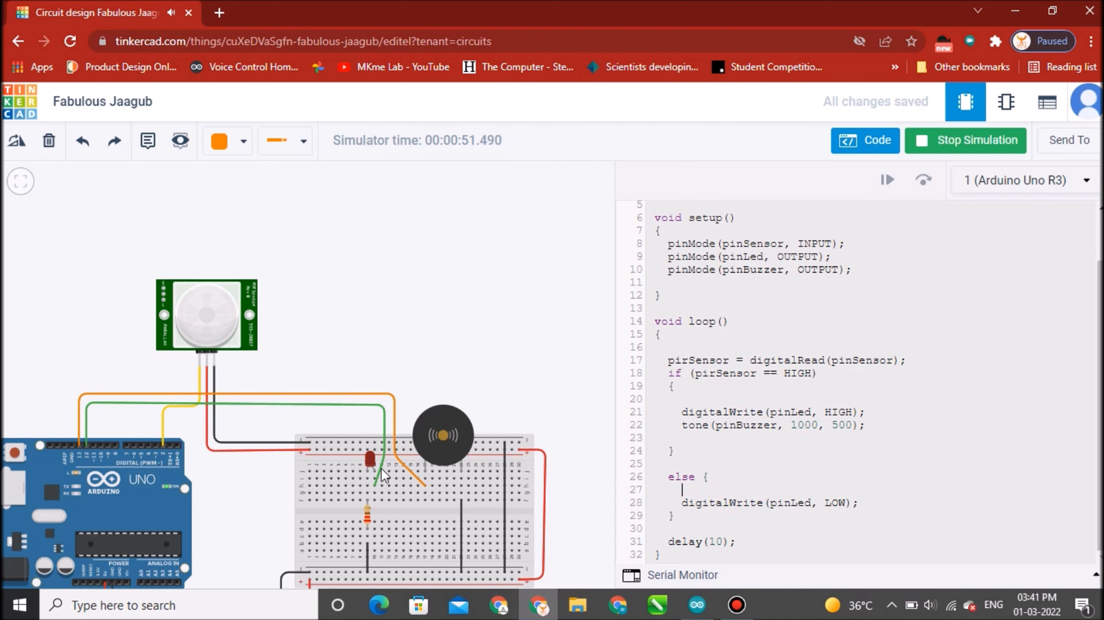
Step: Look over the LED and piezo once more and stop the simulation
scroll(382, 468, "up", 3)
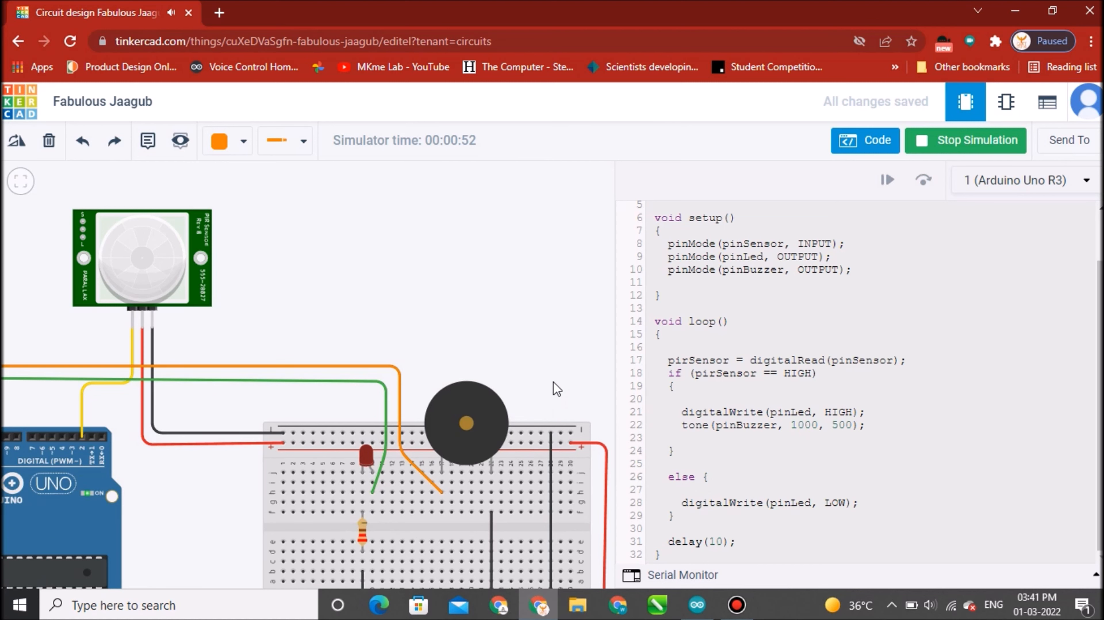
scroll(555, 387, "down", 2)
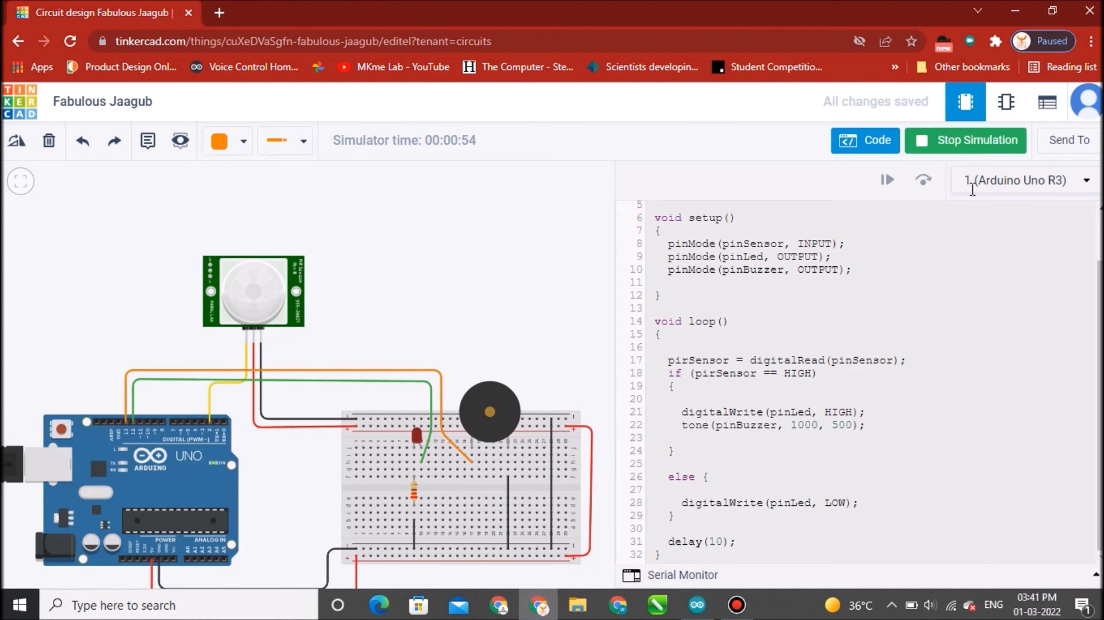
left_click(953, 144)
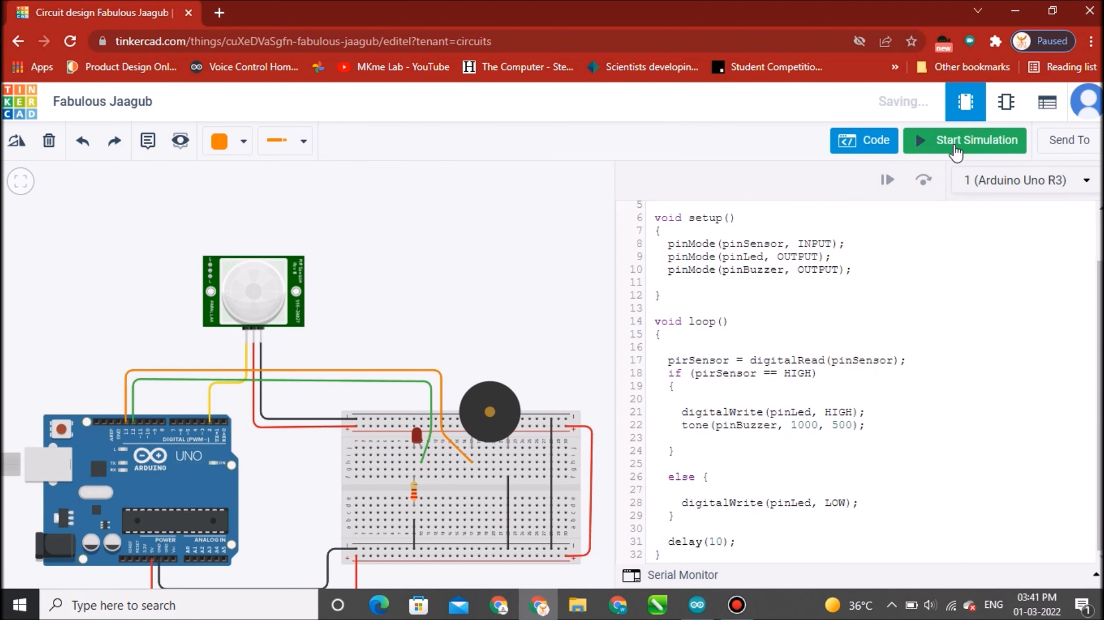